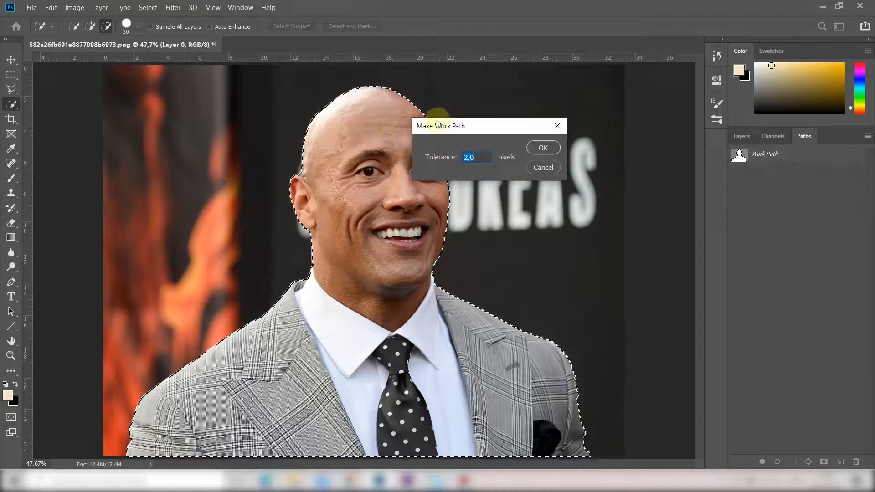
# Step: Make a work path from the selection with 2,0 pixels tolerance and apply it as a vector mask on a duplicate of Layer 0, hiding the original
pyautogui.press('Return')
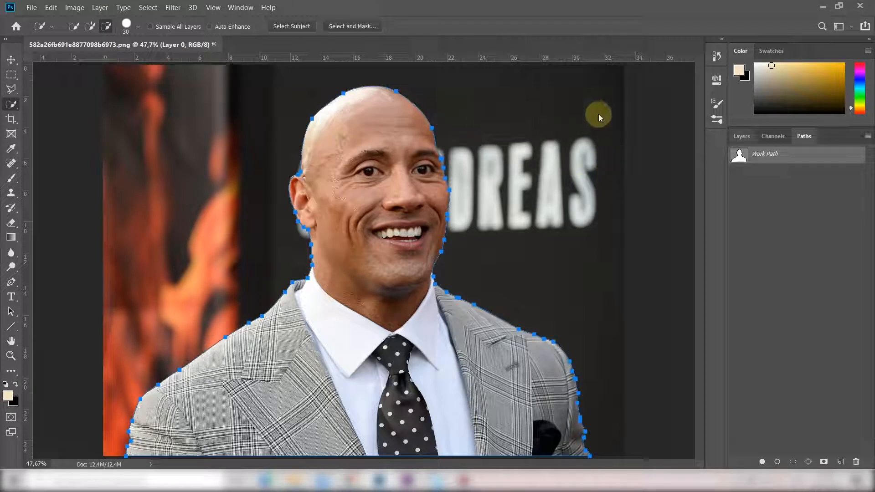
pyautogui.press('F7')
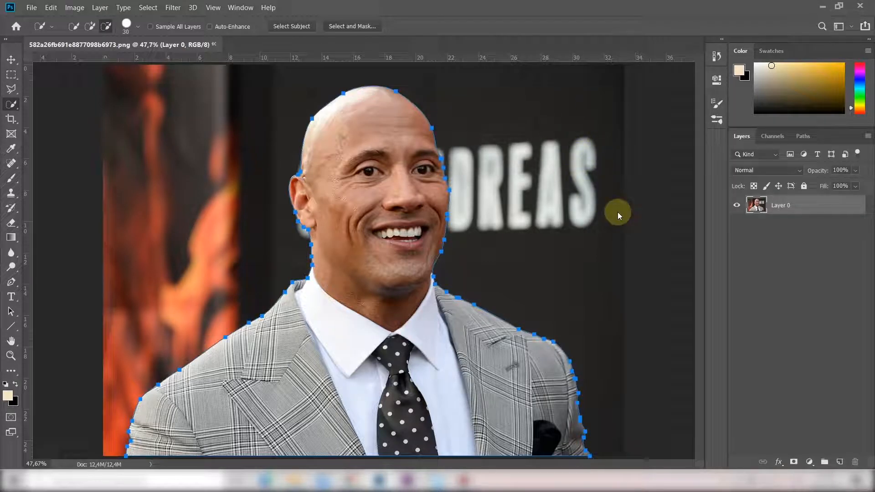
pyautogui.hotkey('ctrl', 'j')
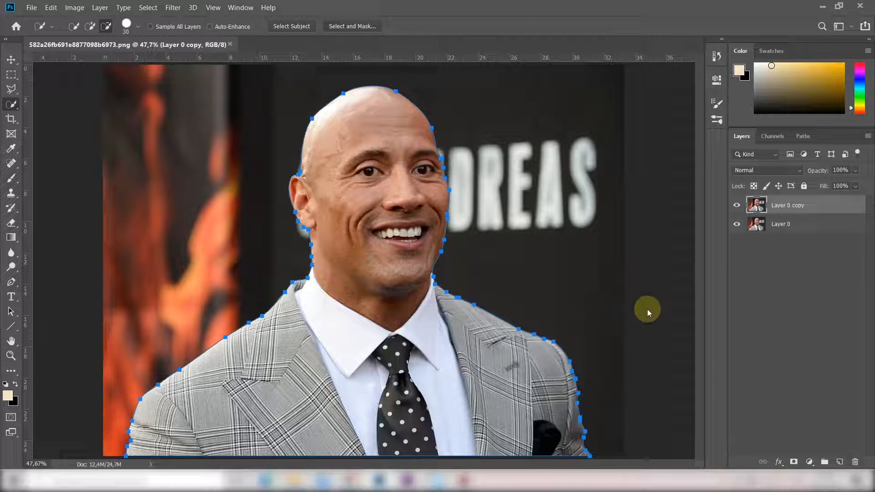
pyautogui.hotkey('ctrl', 'shift', 'm')
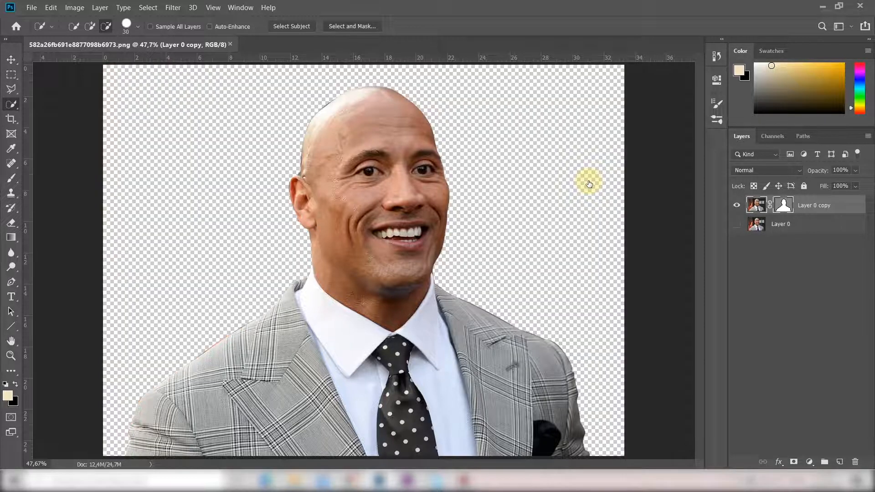
# Step: Adjust the vector mask's anchor points along the left side of the head and ear so the outline hugs the skin
pyautogui.press('z')
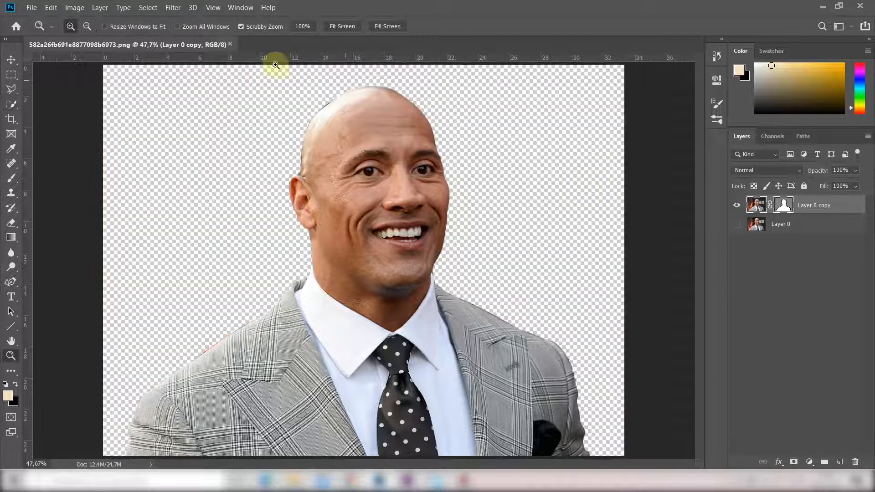
pyautogui.moveTo(262, 83); pyautogui.dragTo(289, 97)
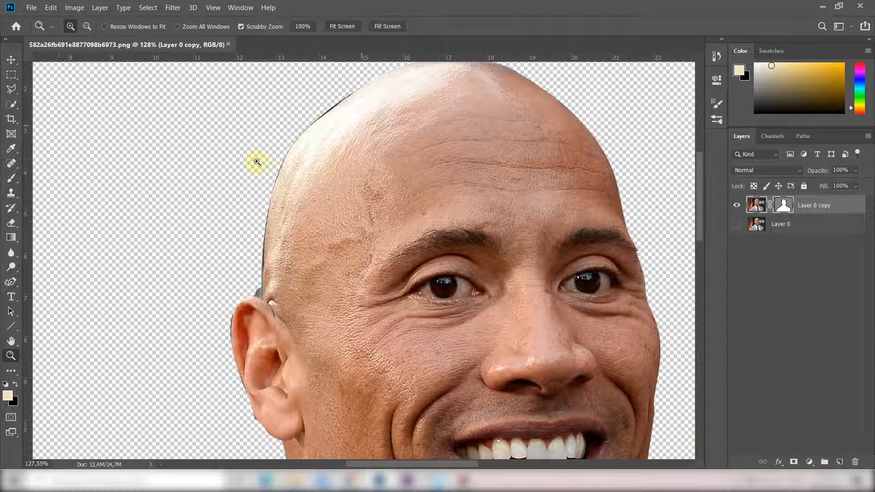
pyautogui.press('p')
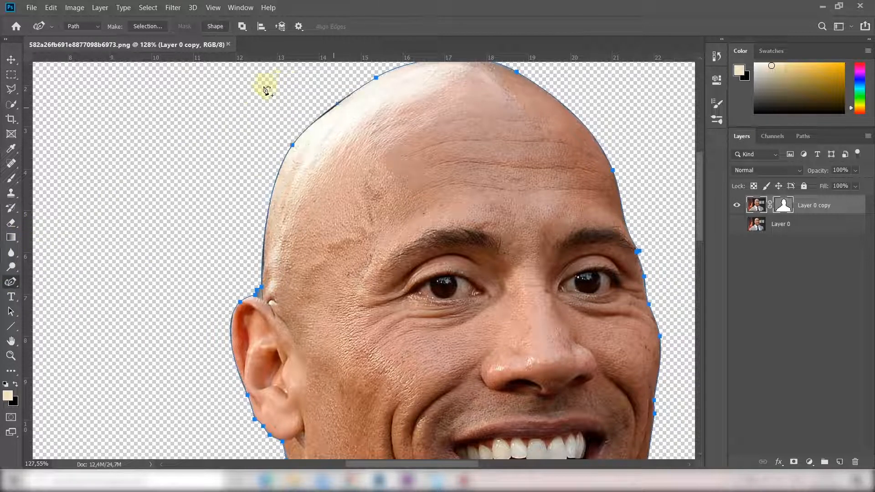
pyautogui.moveTo(265, 87); pyautogui.dragTo(265, 87)
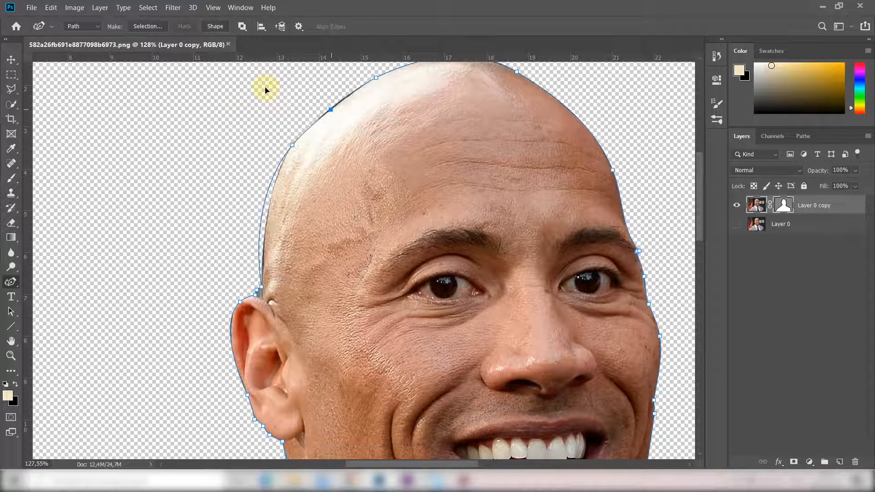
pyautogui.click(212, 171)
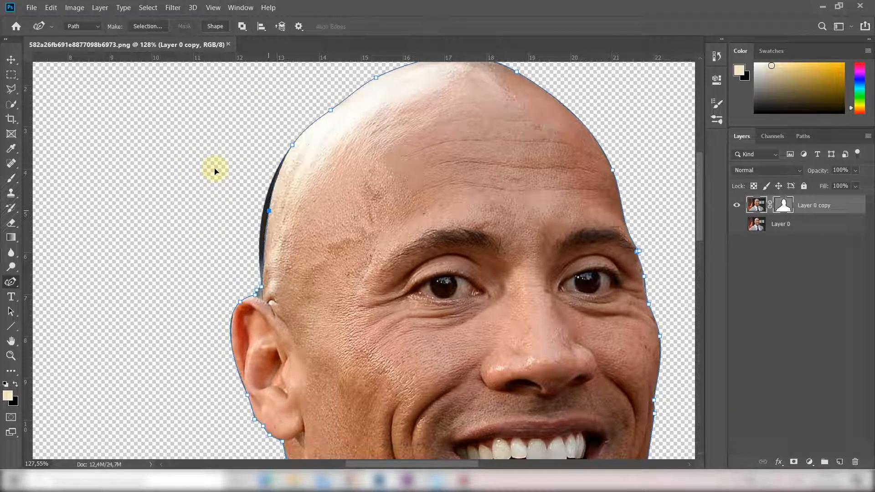
pyautogui.click(235, 118)
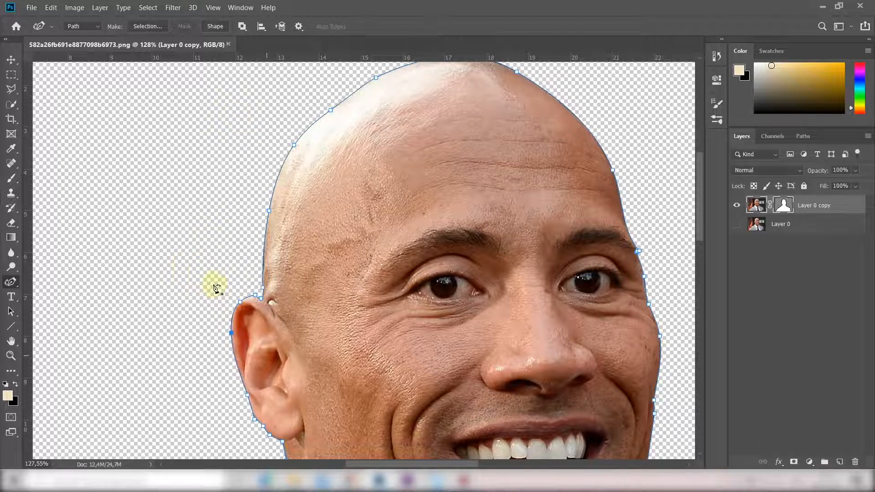
# Step: Refine the mask path along the jacket's left shoulder to trim off leftover background
pyautogui.scroll(-6, 217, 288)
pyautogui.scroll(-1, 289, 225)
pyautogui.hscroll(-5, 230, 210)
pyautogui.scroll(-3, 230, 210)
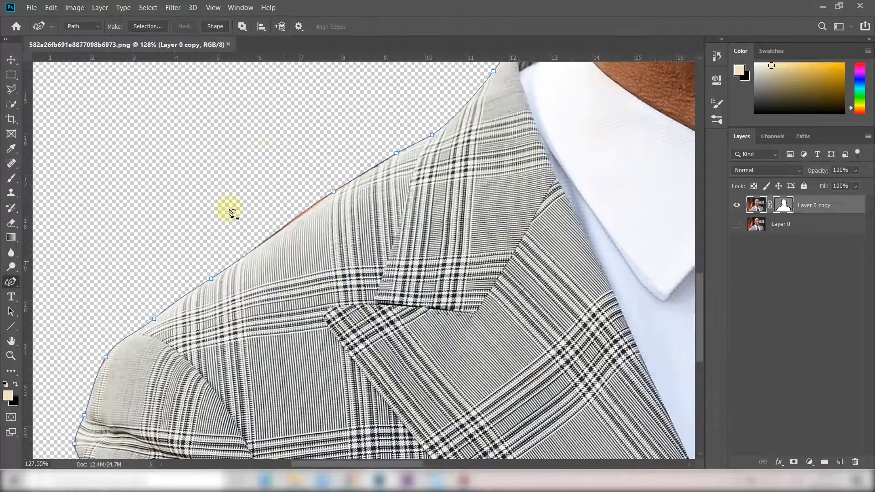
pyautogui.scroll(-1, 274, 159)
pyautogui.scroll(-2, 245, 176)
# Step: Correct the mask outline over the crown of the head and along the jaw, neck and right jacket sleeve
pyautogui.scroll(10, 434, 181)
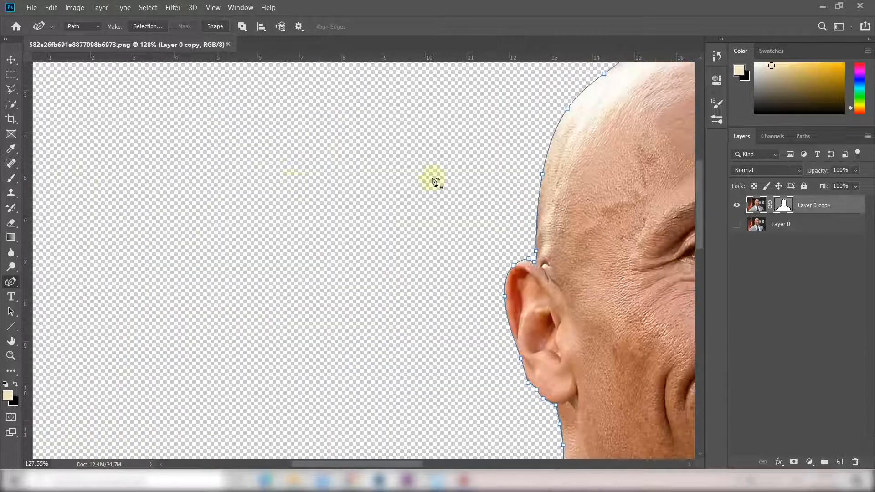
pyautogui.hscroll(5, 431, 181)
pyautogui.scroll(2, 479, 151)
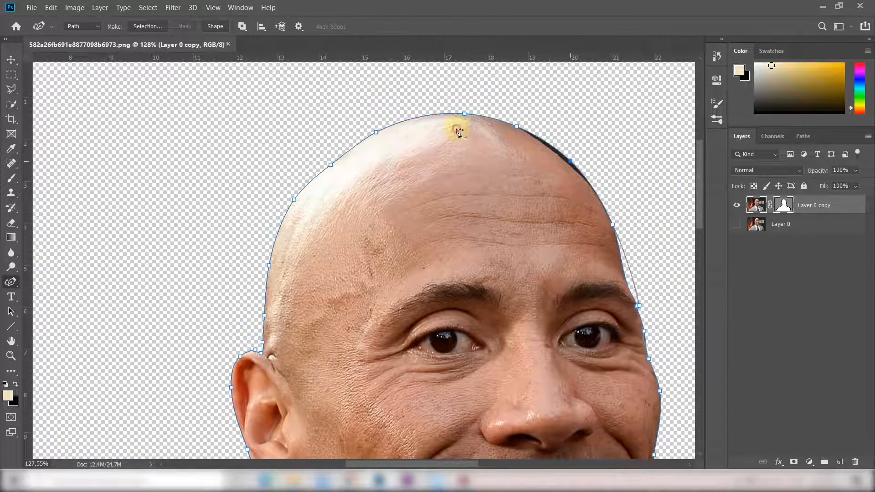
pyautogui.hotkey('ctrl', 'z')
pyautogui.hotkey('ctrl', 'z')
pyautogui.scroll(-5, 478, 250)
pyautogui.scroll(-3, 417, 240)
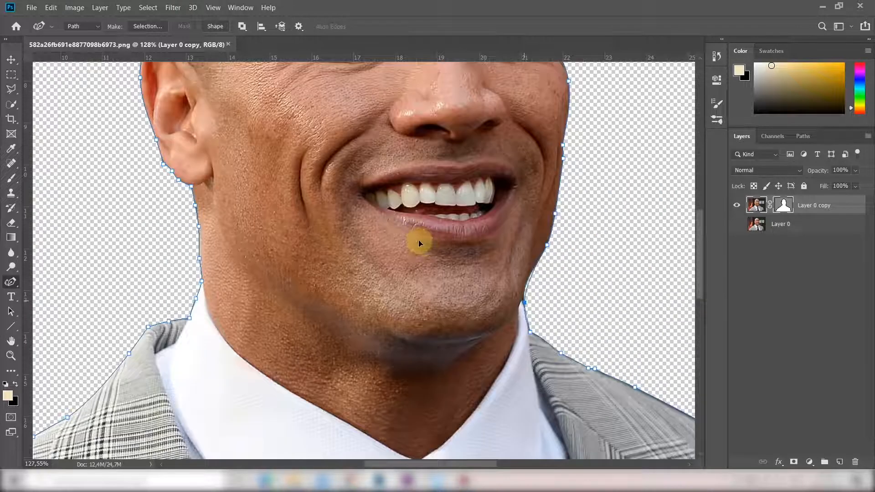
pyautogui.hscroll(5, 446, 254)
pyautogui.hotkey('ctrl', '0')
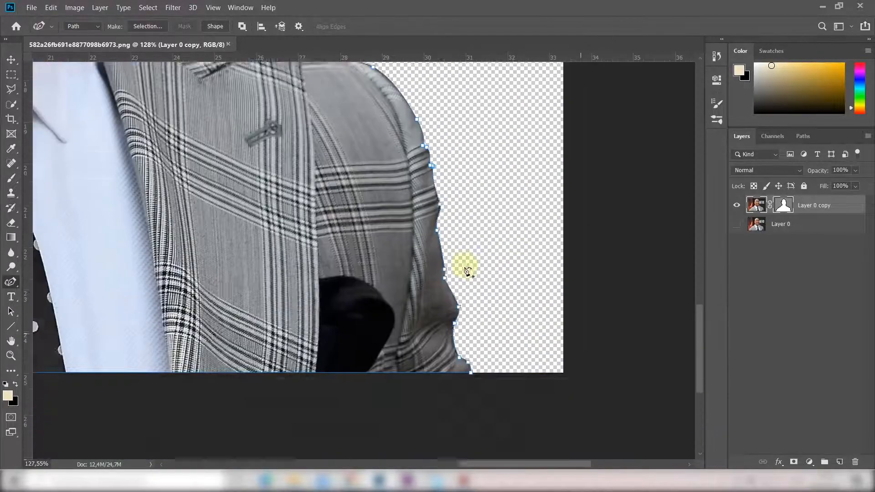
# Step: With Layer 0 copy hidden and Layer 0 shown, load the figure's mask as a selection and expand it by 15 pixels
pyautogui.press('v')
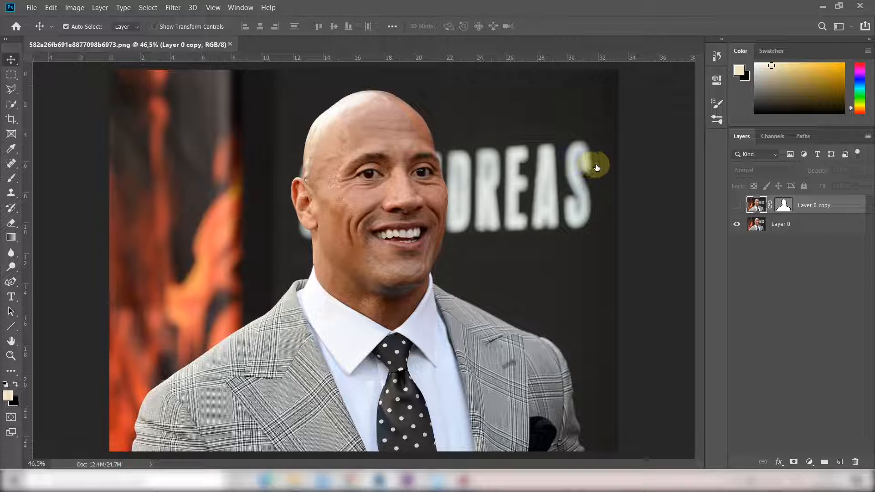
pyautogui.press('ctrl')
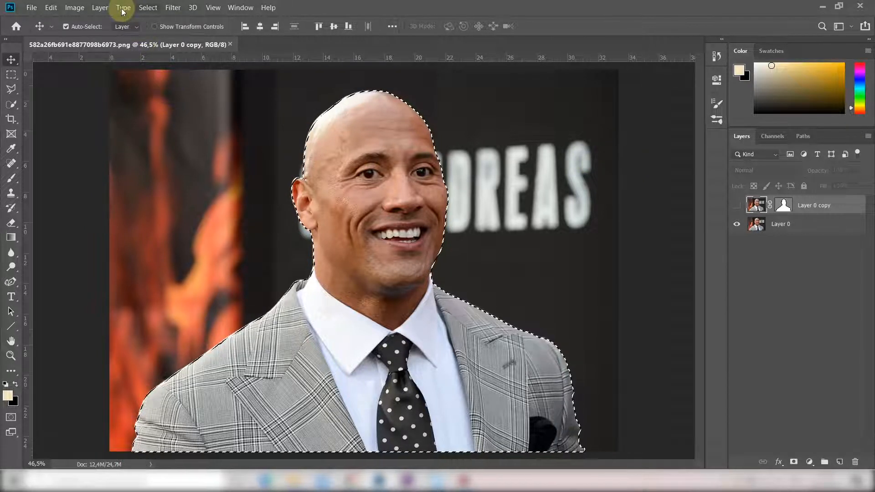
pyautogui.click(148, 8)
pyautogui.press('Right')
pyautogui.press('Down')
pyautogui.press('Down')
pyautogui.press('Down')
pyautogui.press('Up')
pyautogui.press('Return')
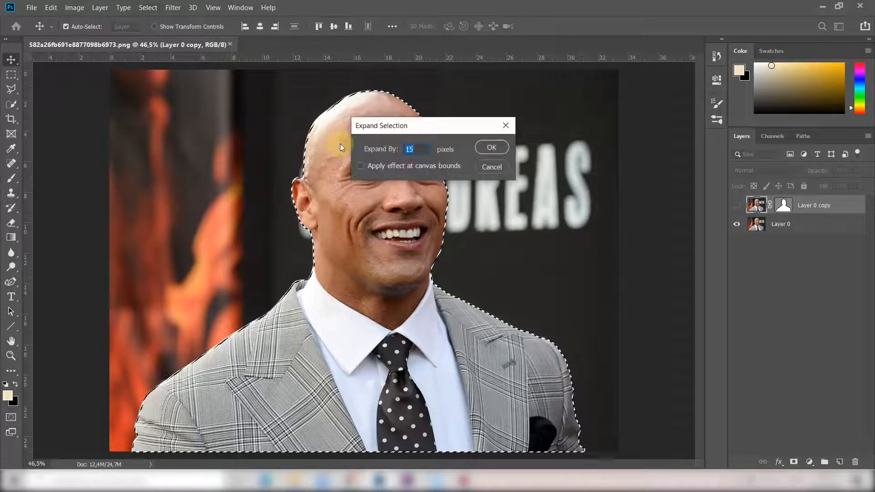
pyautogui.press('Return')
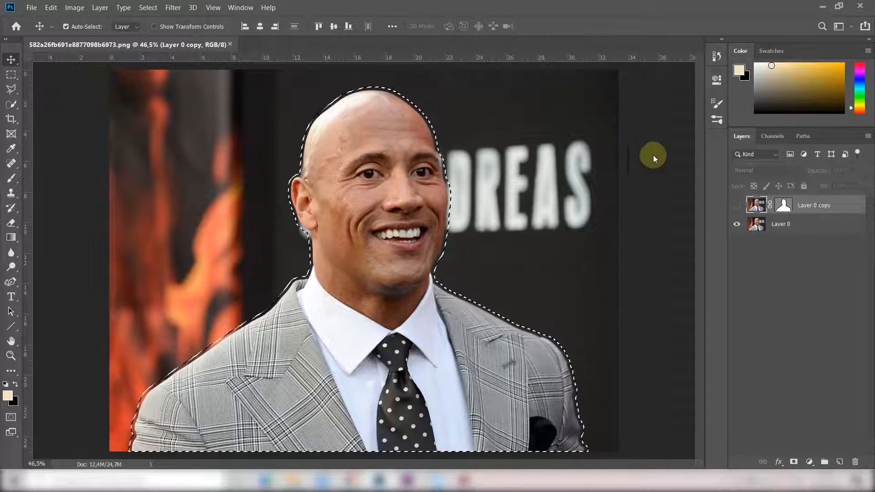
# Step: Duplicate Layer 0 and replace the selected figure with background using Content-Aware Fill, output to a new layer
pyautogui.click(625, 182)
pyautogui.moveTo(647, 181); pyautogui.dragTo(840, 462)
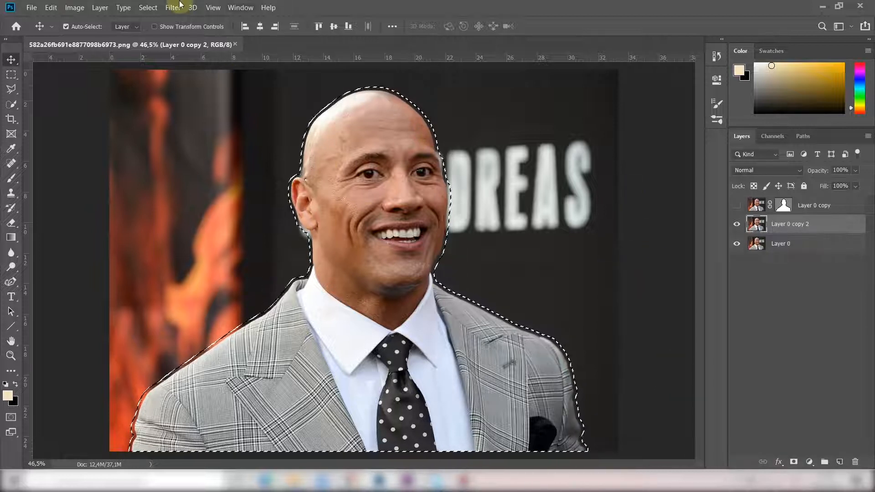
pyautogui.click(50, 8)
pyautogui.click(64, 196)
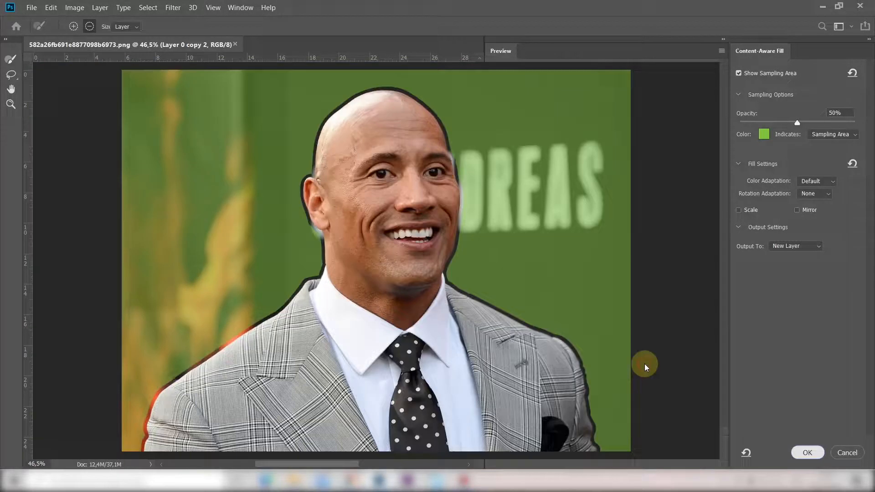
pyautogui.press('Return')
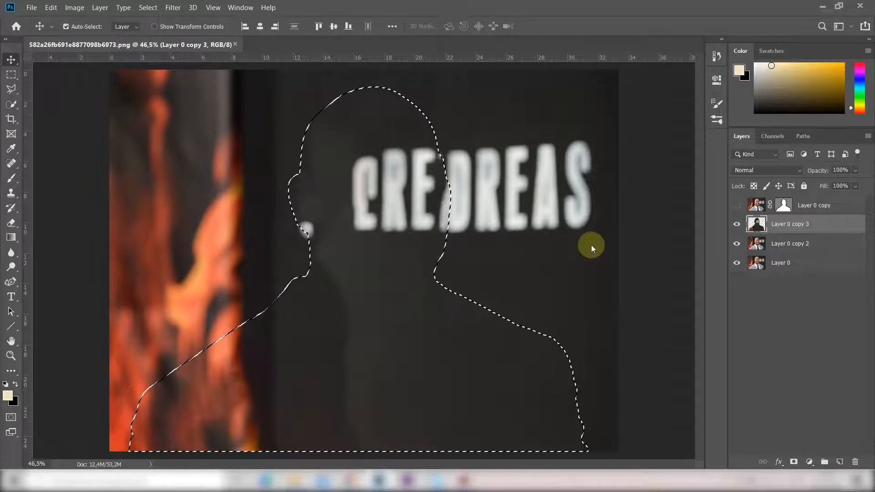
# Step: Merge the filled Layer 0 copy 3 with Layer 0 copy 2, then clear the selection and show the masked Layer 0 copy
pyautogui.press('ctrl')
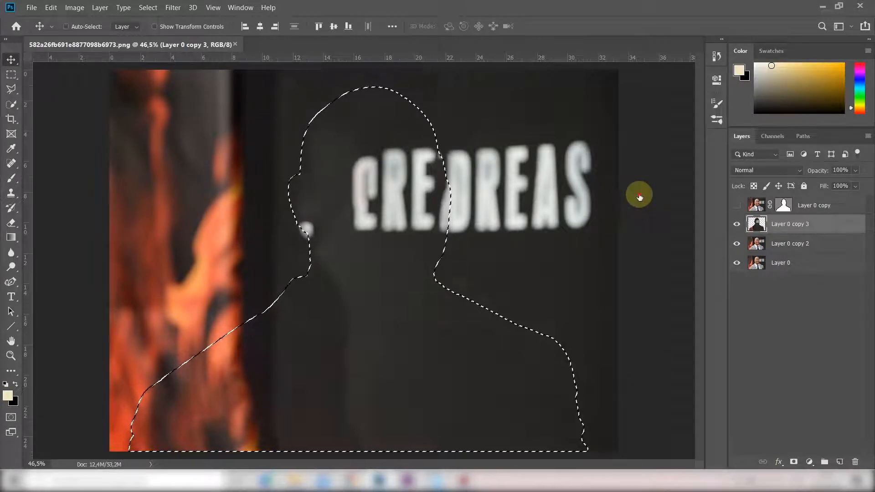
pyautogui.keyDown('ctrl'); pyautogui.click(790, 244); pyautogui.keyUp('ctrl')
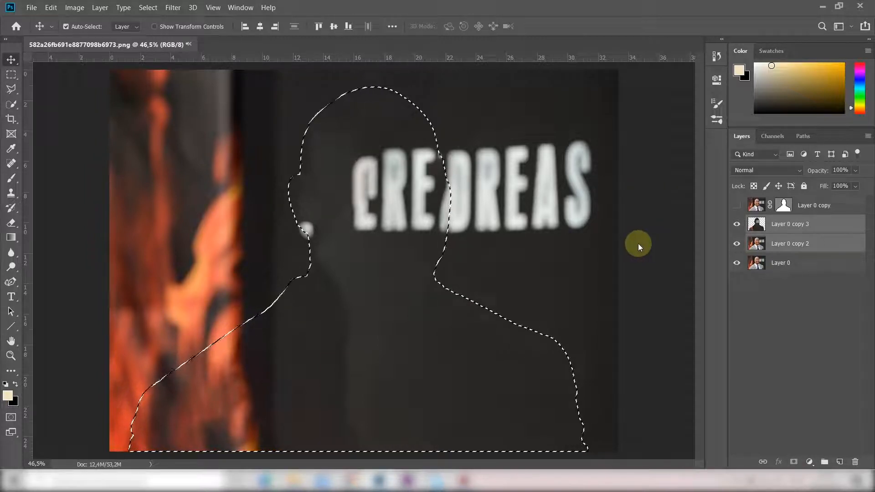
pyautogui.hotkey('ctrl', 'e')
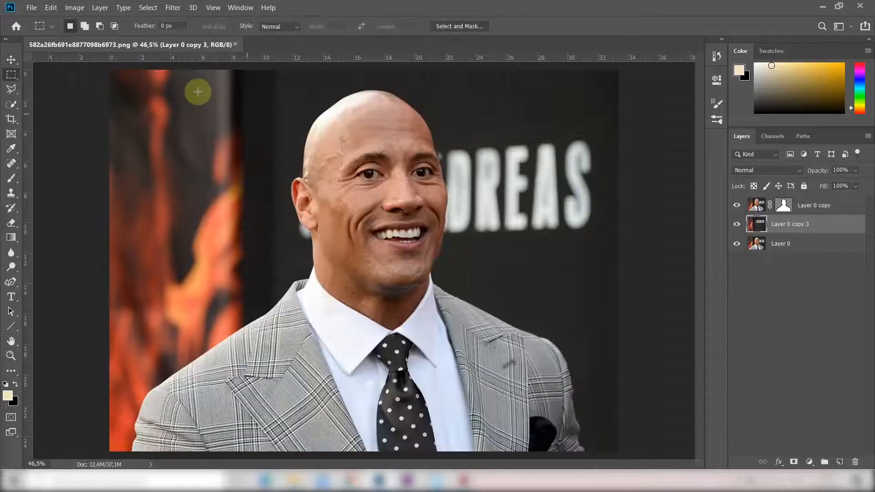
# Step: Draw a closed curved path around the top of the head, with its lower edge waving across the forehead, using the Curvature Pen
pyautogui.press('p')
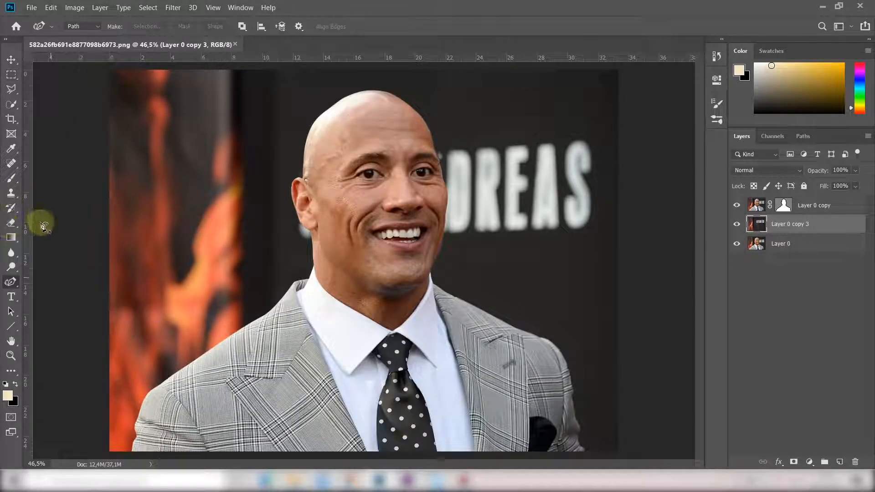
pyautogui.rightClick(11, 282)
pyautogui.click(32, 303)
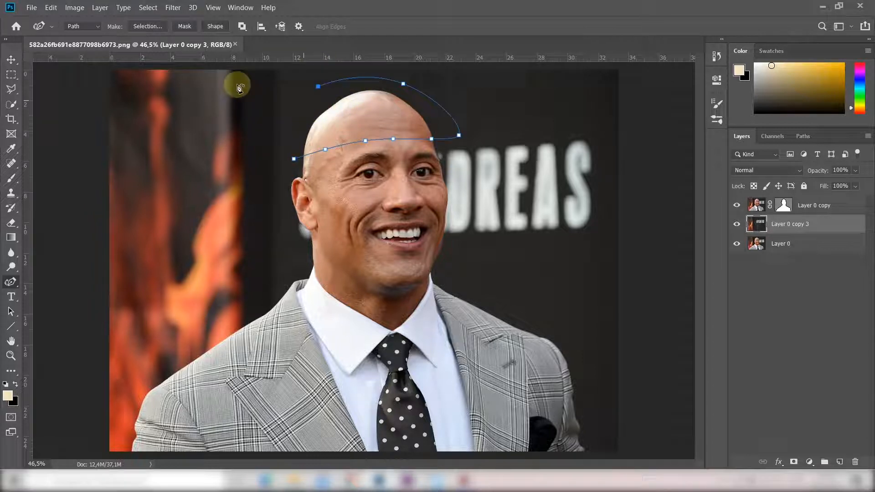
pyautogui.click(279, 131)
pyautogui.click(294, 159)
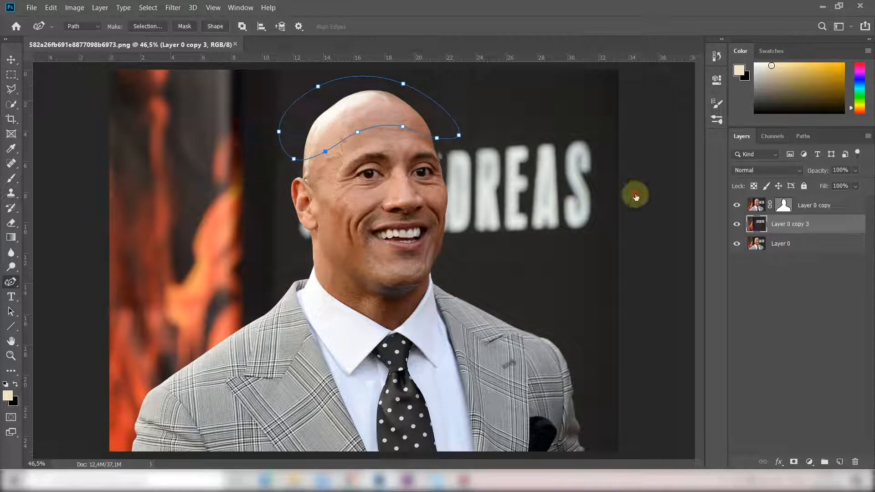
# Step: Duplicate Layer 0, move the copy to the top of the layer stack and mask it with the forehead path
pyautogui.hotkey('alt', '[')
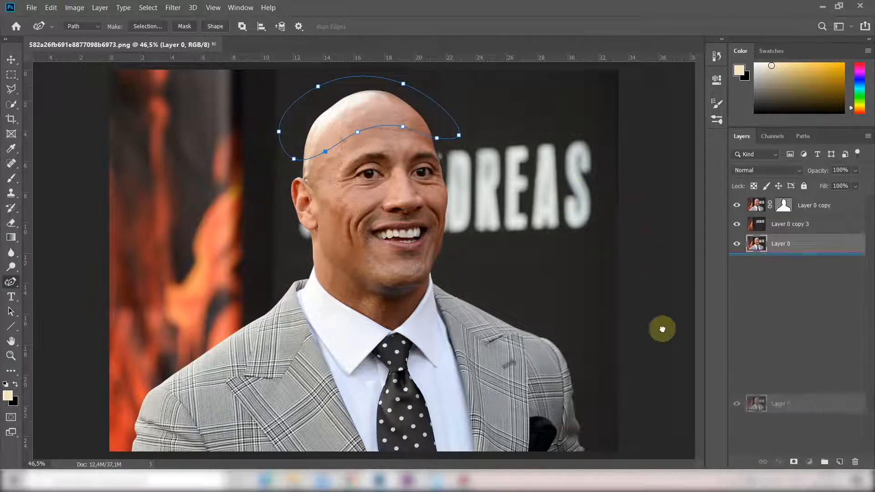
pyautogui.moveTo(673, 370); pyautogui.dragTo(644, 256)
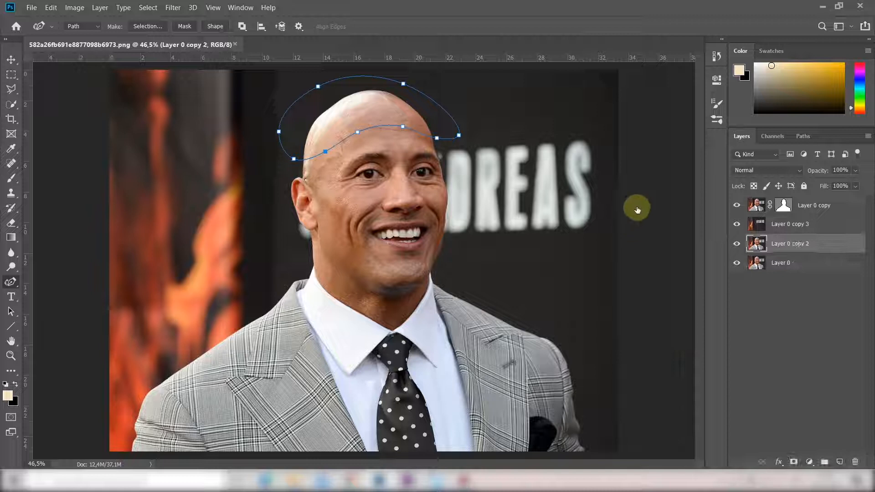
pyautogui.hotkey('ctrl', 'shift', ']')
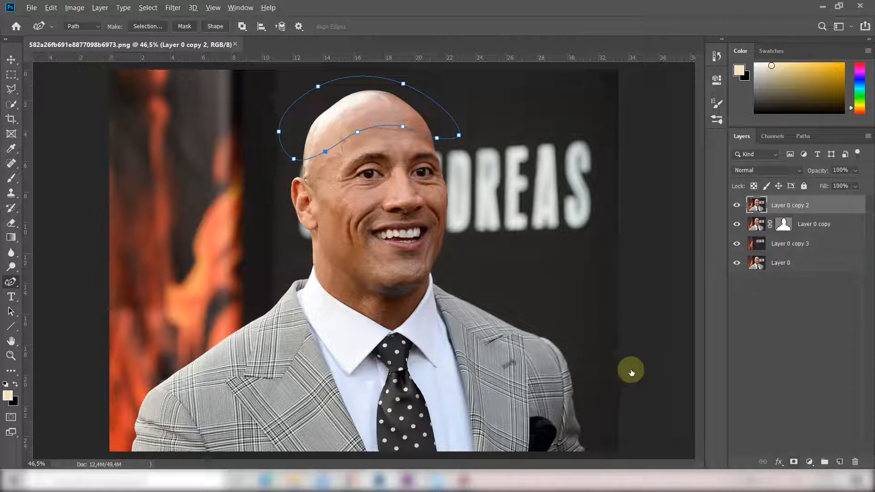
pyautogui.keyDown('ctrl'); pyautogui.click(794, 462); pyautogui.keyUp('ctrl')
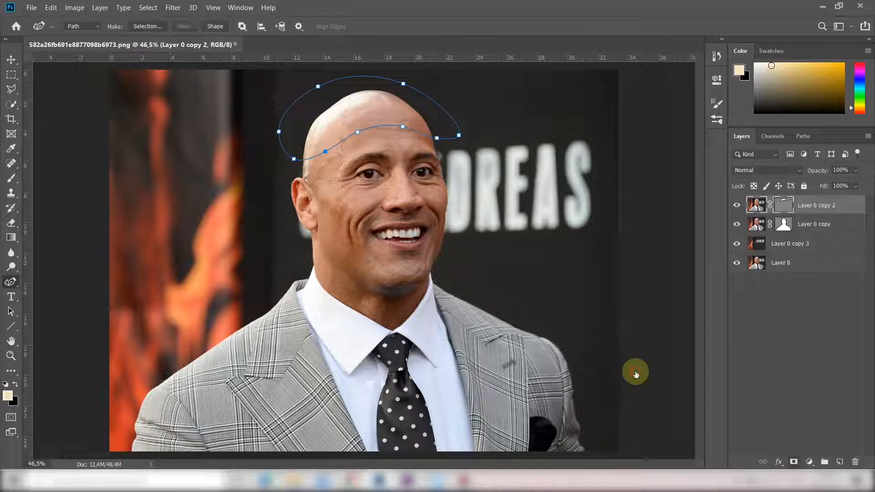
# Step: Add a closed curved band across the eyes, from below the forehead shape to the nose, to the top layer's vector mask
pyautogui.click(458, 159)
pyautogui.click(441, 155)
pyautogui.click(419, 150)
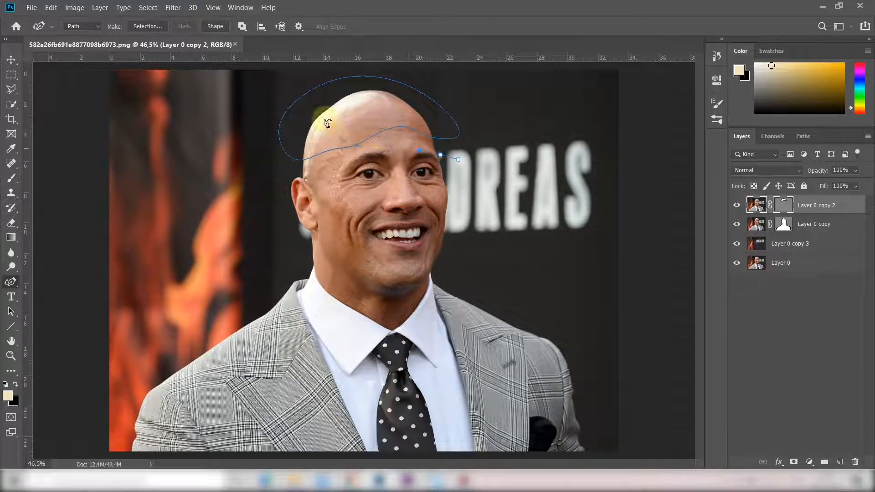
pyautogui.click(401, 145)
pyautogui.click(348, 158)
pyautogui.click(324, 172)
pyautogui.click(300, 176)
pyautogui.click(428, 148)
pyautogui.click(282, 180)
pyautogui.click(290, 205)
pyautogui.click(346, 189)
pyautogui.click(405, 183)
pyautogui.click(422, 188)
pyautogui.click(453, 192)
pyautogui.click(459, 159)
# Step: Add a closed curved band around the mouth and chin to the top layer's vector mask, then select Layer 0 copy
pyautogui.click(457, 225)
pyautogui.click(395, 219)
pyautogui.click(358, 217)
pyautogui.click(295, 246)
pyautogui.click(309, 268)
pyautogui.click(389, 274)
pyautogui.click(457, 262)
pyautogui.click(458, 225)
pyautogui.moveTo(389, 274); pyautogui.dragTo(390, 269)
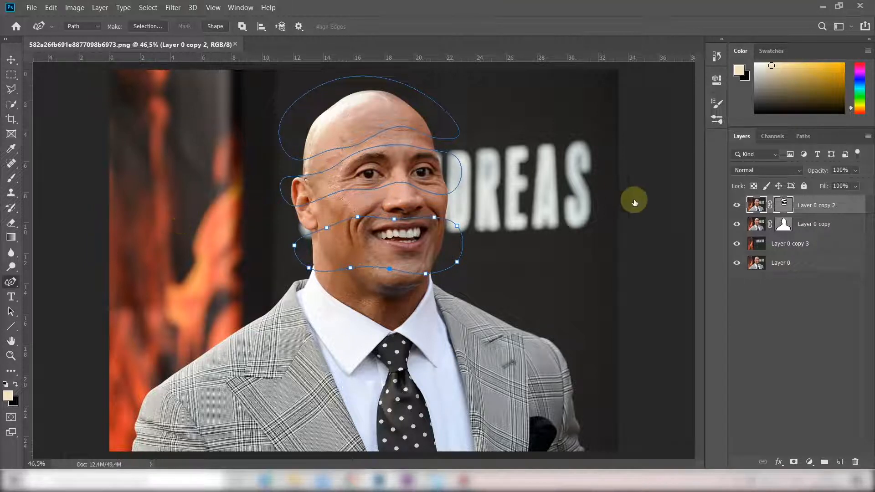
pyautogui.hotkey('alt', '[')
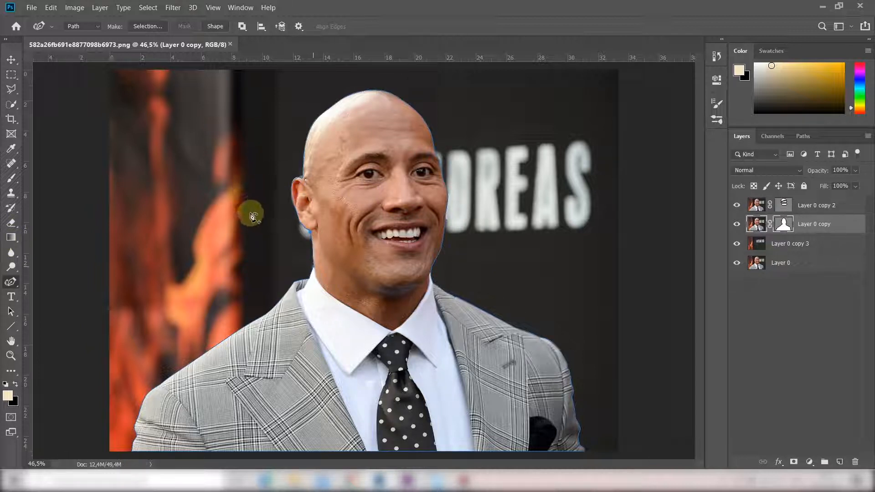
# Step: Delete the anchor points around the head from Layer 0 copy's vector mask, keeping only the shoulders and suit outline
pyautogui.hotkey('ctrl', 'z')
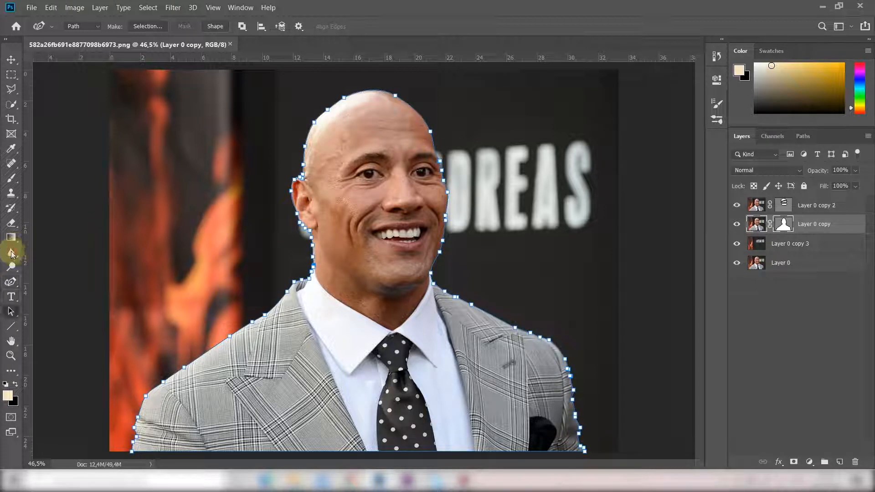
pyautogui.press('a')
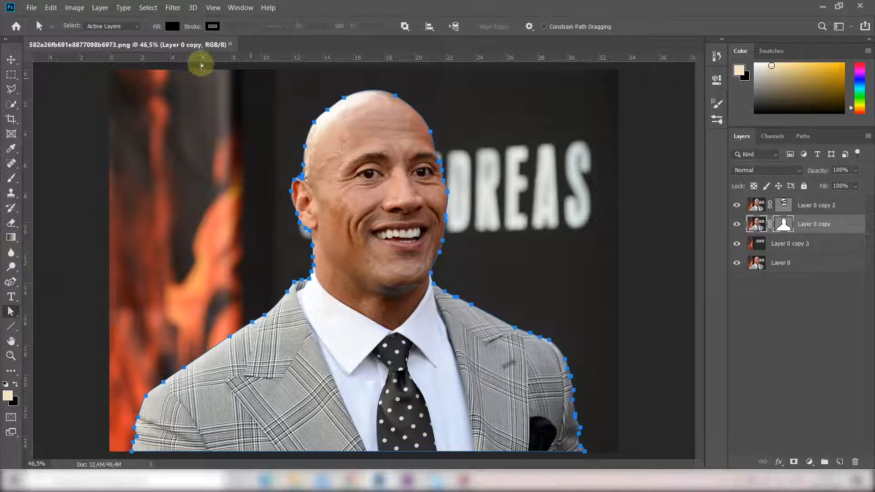
pyautogui.moveTo(252, 78); pyautogui.dragTo(411, 220)
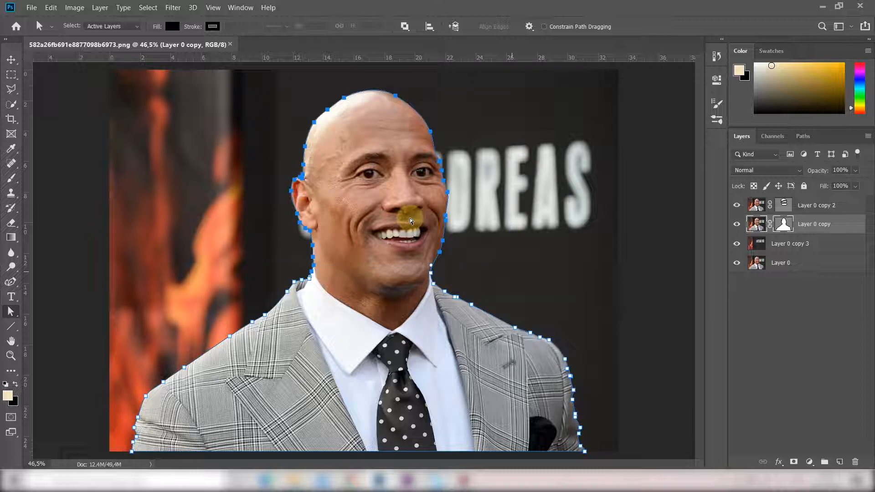
pyautogui.press('Delete')
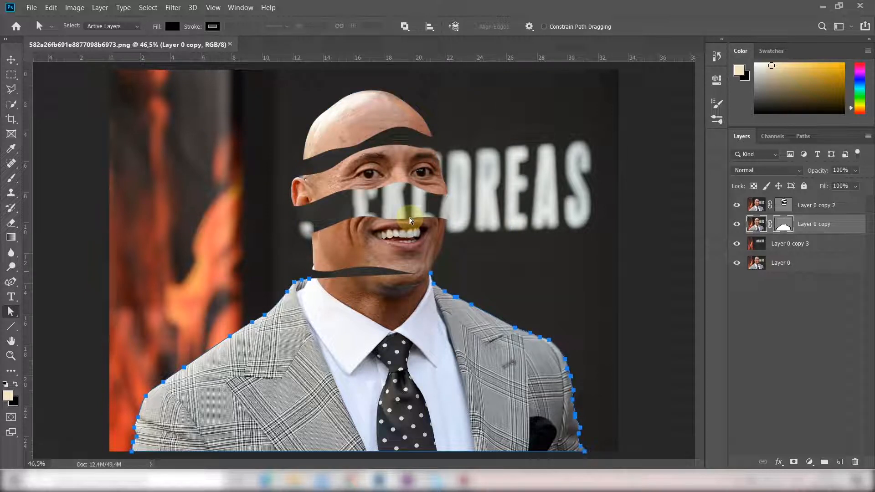
# Step: Curve the neck edge of Layer 0 copy's vector mask up around the chin with the Curvature Pen
pyautogui.press('p')
pyautogui.rightClick(10, 281)
pyautogui.click(41, 240)
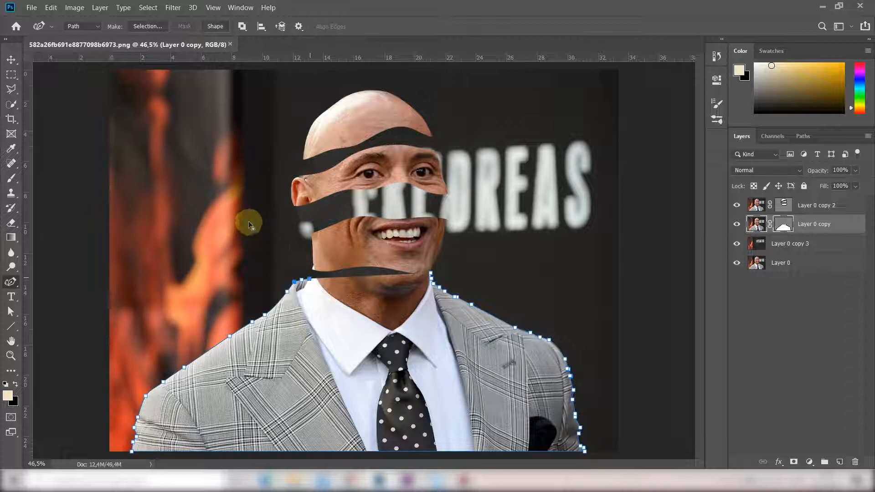
pyautogui.click(342, 222)
pyautogui.click(323, 226)
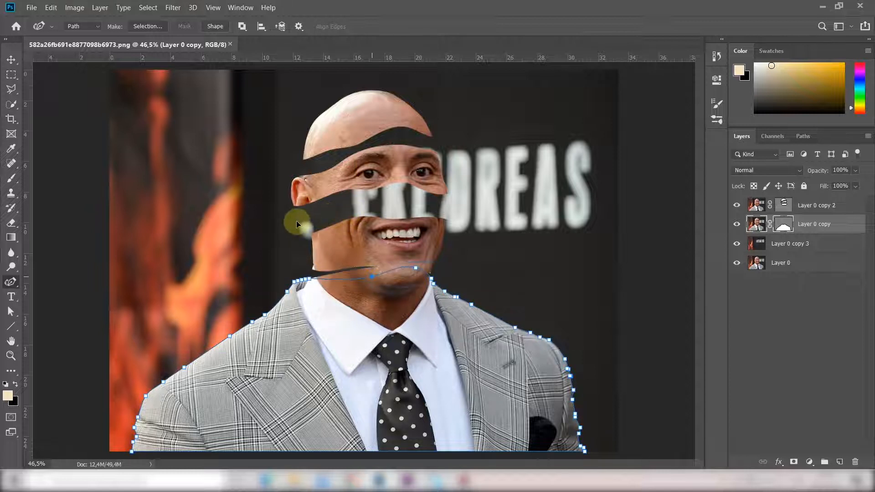
# Step: Reshape the mouth band's lower edge on Layer 0 copy 2's mask into a wave and fit Layer 0 copy's chin edge along it
pyautogui.hotkey('alt', ']')
pyautogui.click(335, 220)
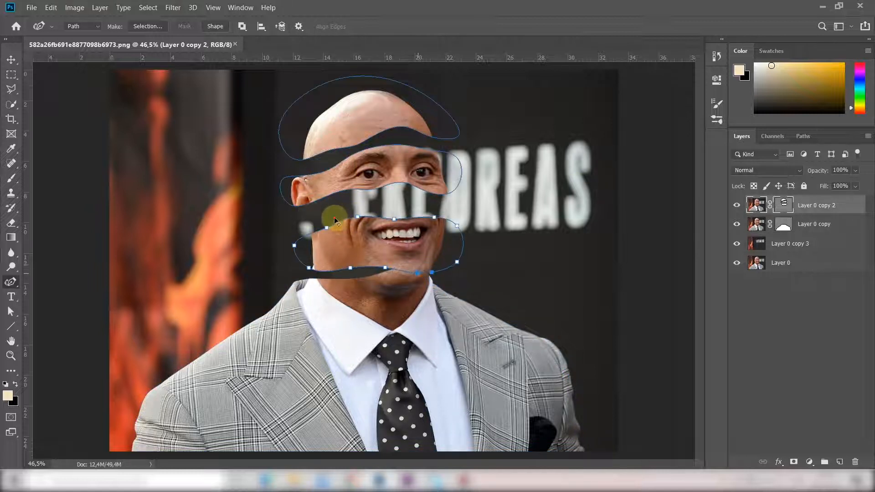
pyautogui.moveTo(334, 212); pyautogui.dragTo(300, 209)
pyautogui.click(279, 215)
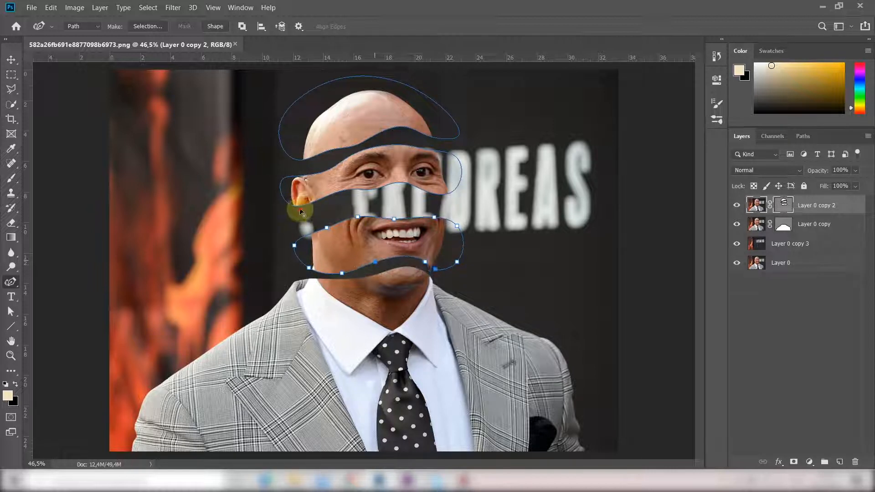
pyautogui.hotkey('alt', '[')
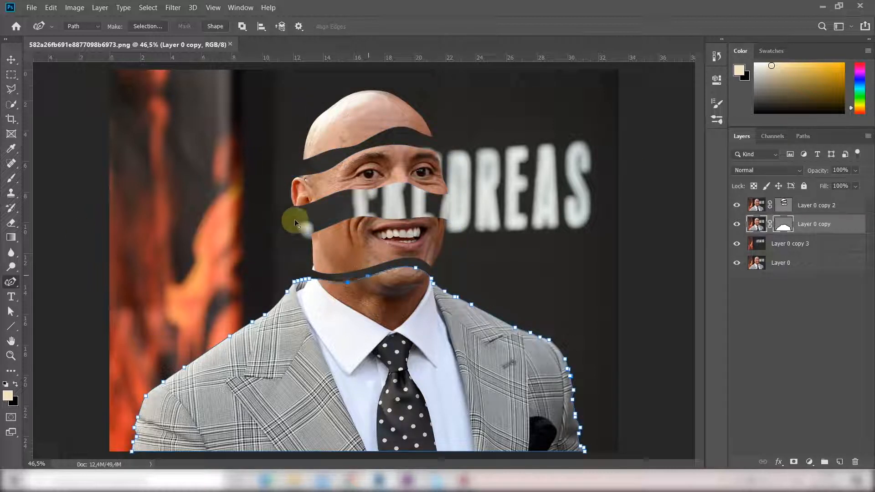
pyautogui.hotkey('alt', ']')
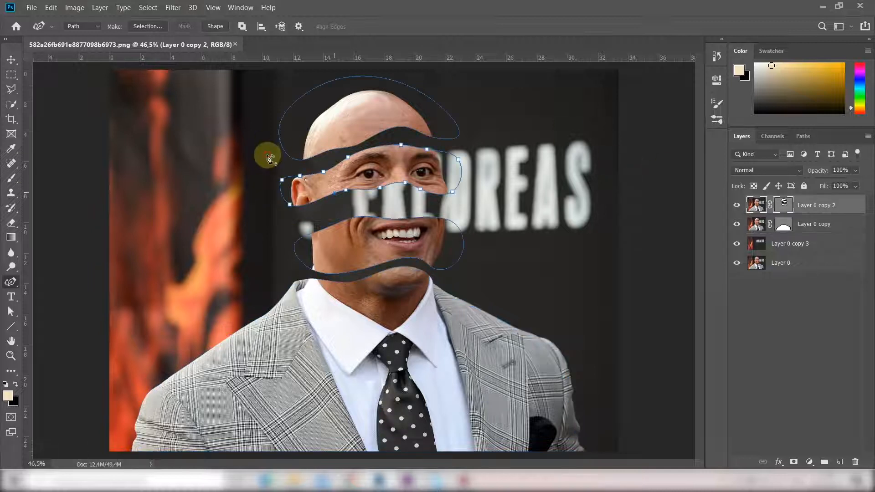
# Step: Duplicate Layer 0 and group the duplicate together with Layer 0 copy 3
pyautogui.press('v')
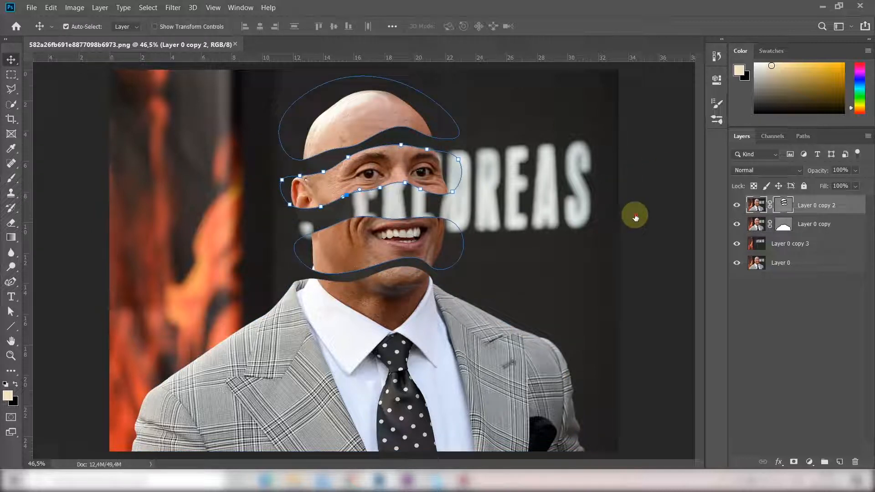
pyautogui.hotkey('alt', ',')
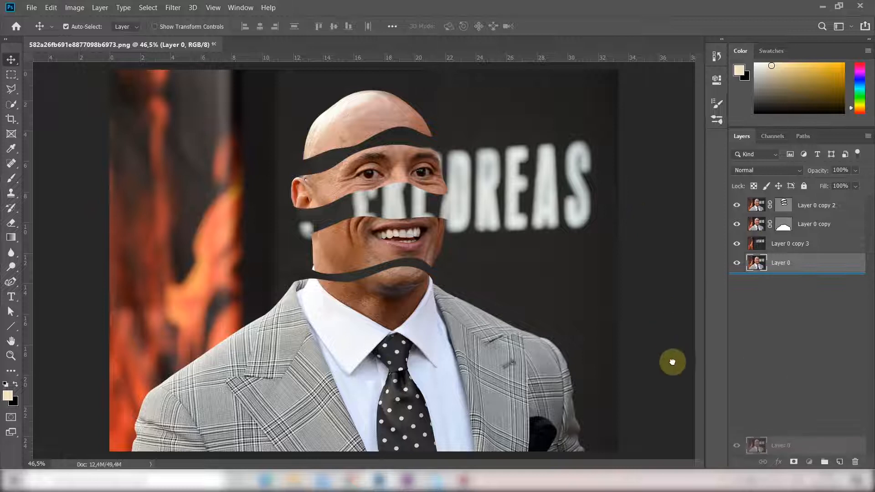
pyautogui.hotkey('ctrl', 'j')
pyautogui.press('ctrl')
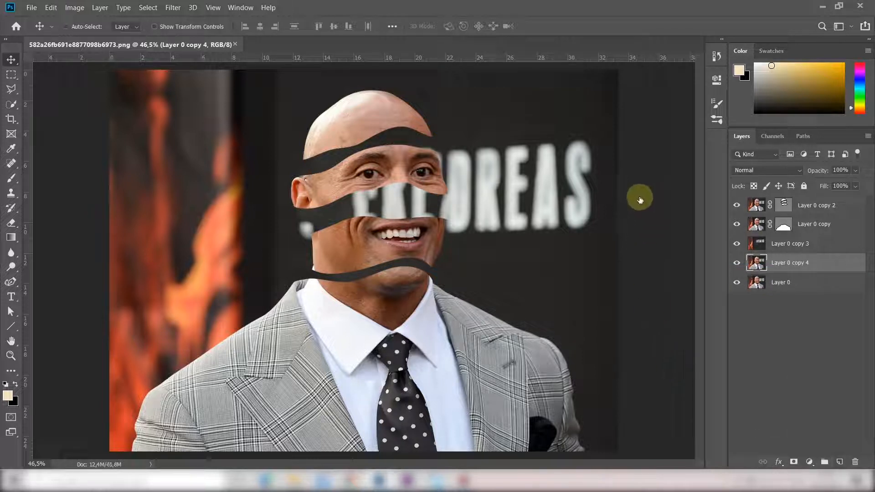
pyautogui.keyDown('ctrl'); pyautogui.keyDown('shift'); pyautogui.click(640, 198); pyautogui.keyUp('shift'); pyautogui.keyUp('ctrl')
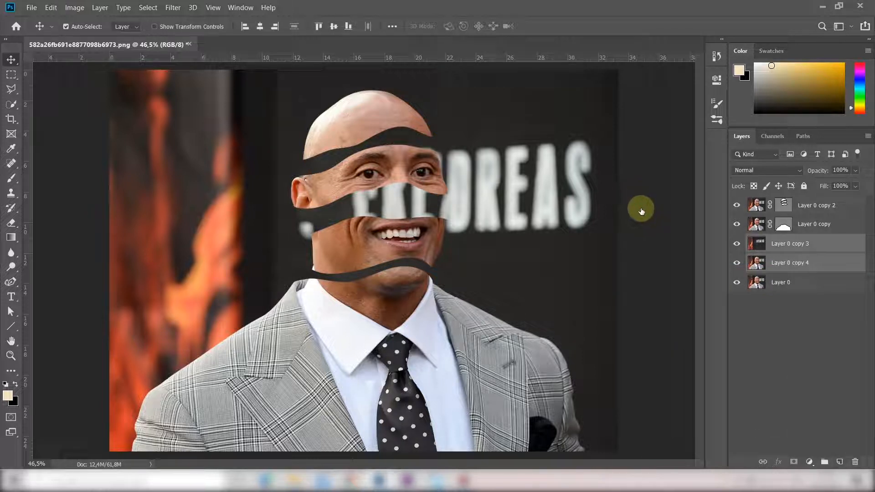
pyautogui.hotkey('ctrl', 'g')
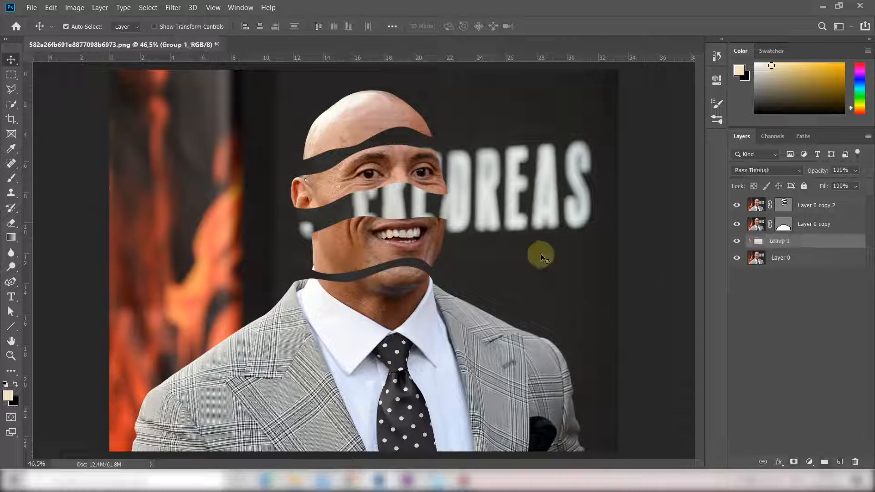
# Step: Group the two masked layers, Layer 0 copy 2 and Layer 0 copy
pyautogui.hotkey('alt', ']')
pyautogui.hotkey('shift', 'alt', ']')
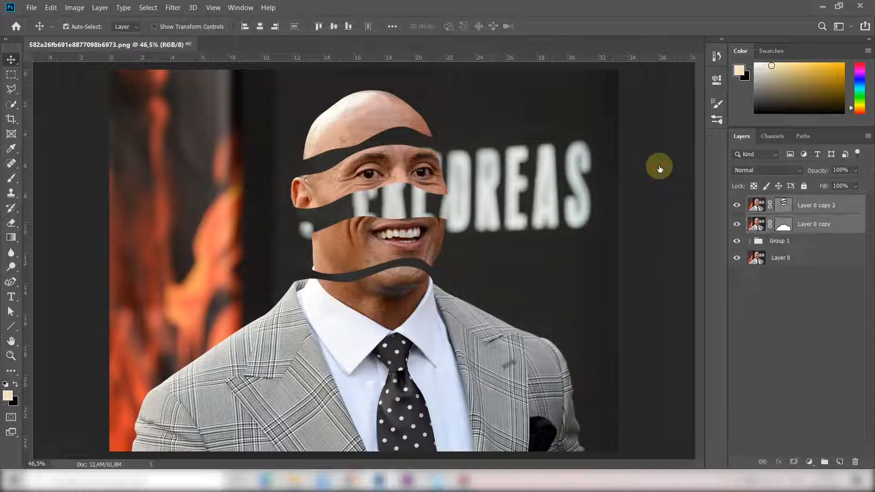
pyautogui.hotkey('ctrl', 'g')
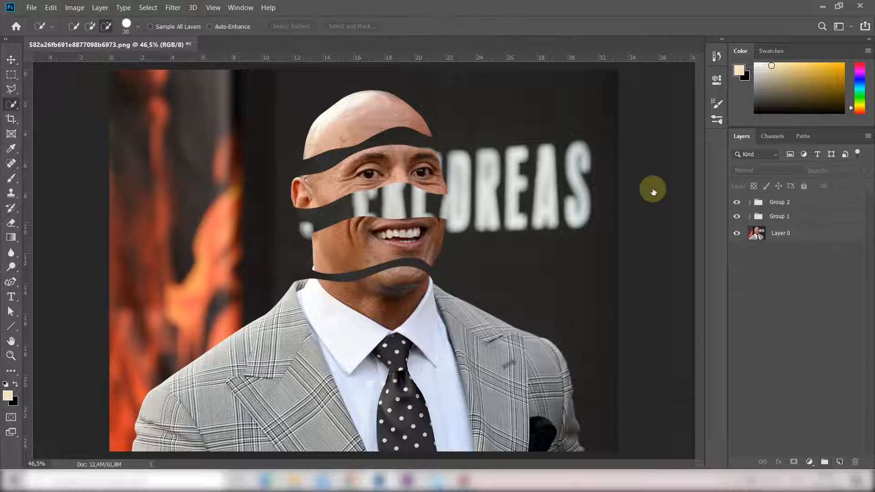
# Step: Duplicate Layer 0 again, hide all other layers and groups, and move the duplicate to the top of the stack
pyautogui.hotkey('alt', '[')
pyautogui.hotkey('alt', '[')
pyautogui.press('w')
pyautogui.hotkey('ctrl', 'j')
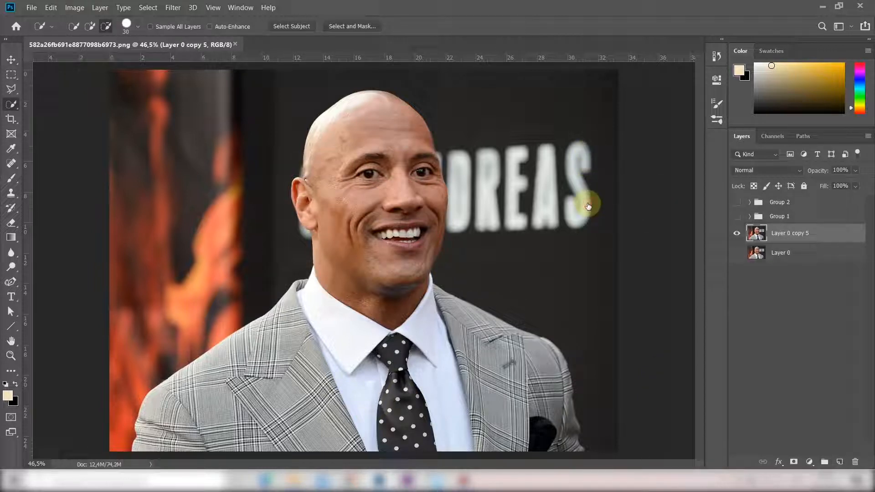
pyautogui.hotkey('ctrl', 'shift', ']')
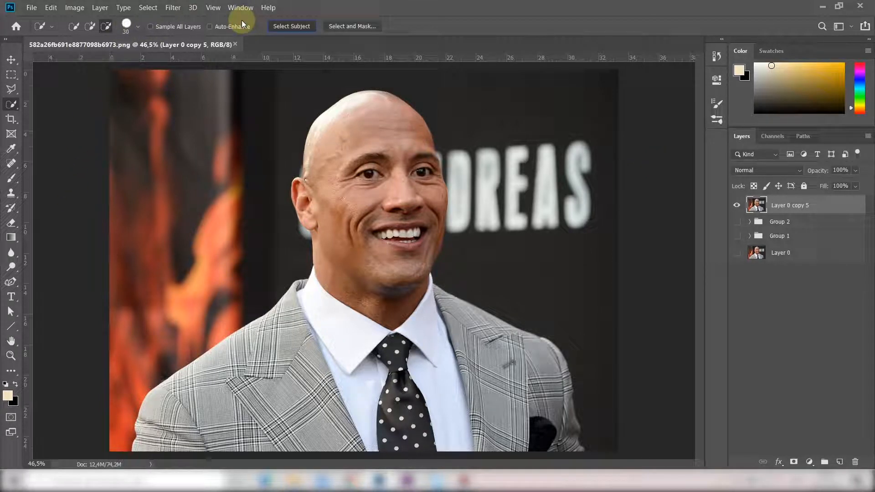
# Step: Select the man as the subject, convert the selection to a work path with 2.0 pixels tolerance and apply it as a vector mask
pyautogui.click(291, 26)
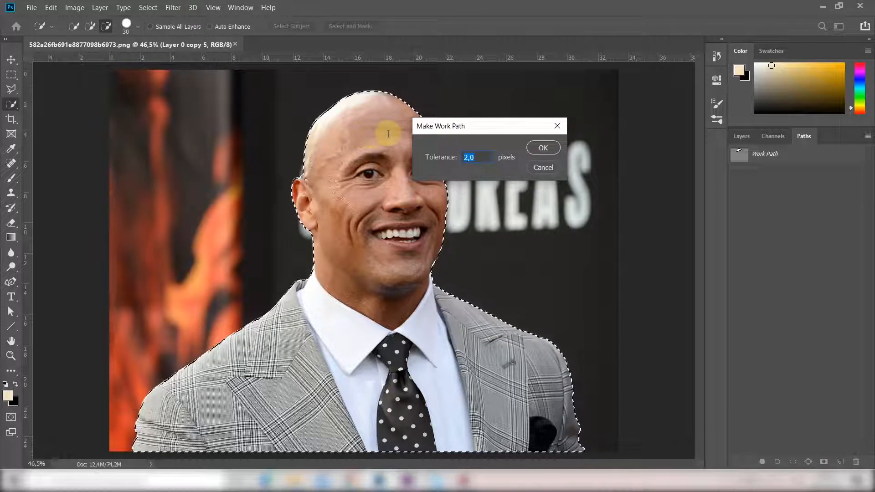
pyautogui.press('Return')
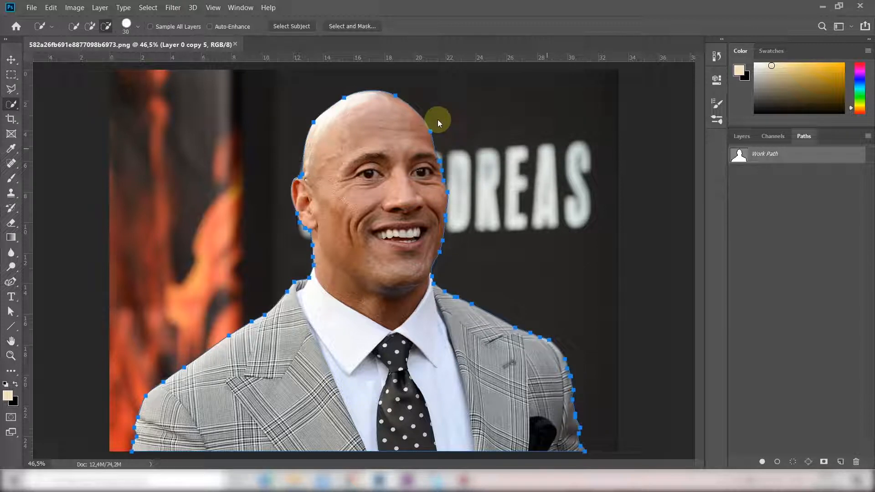
pyautogui.press('F7')
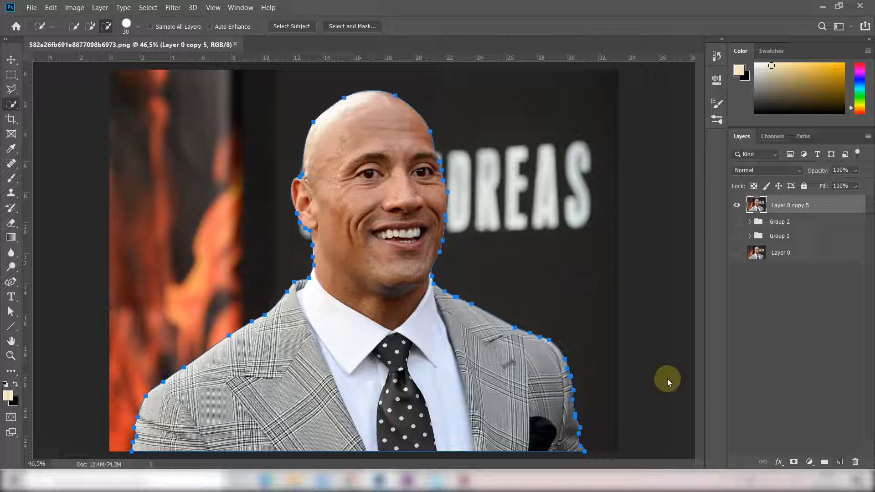
pyautogui.keyDown('ctrl'); pyautogui.click(794, 462); pyautogui.keyUp('ctrl')
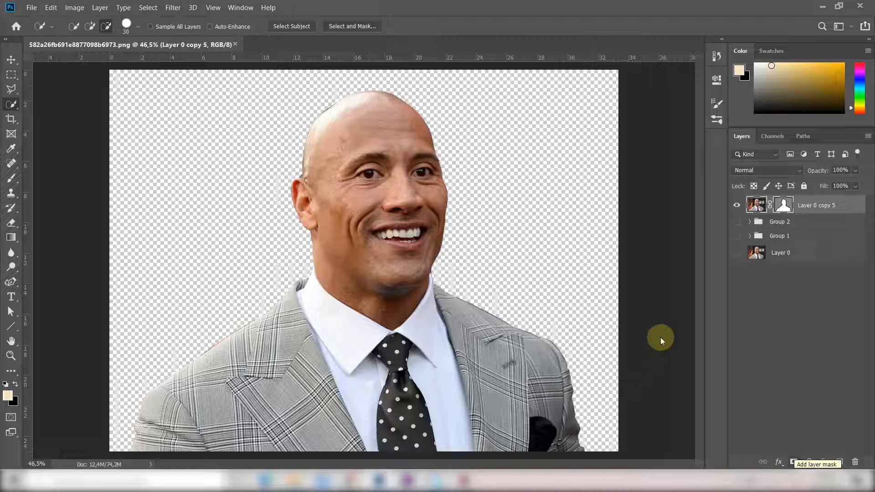
# Step: Adjust the anchor points of Layer 0 copy 5's vector mask along the left side of the head down to the ear
pyautogui.press('z')
pyautogui.moveTo(255, 132); pyautogui.dragTo(285, 156)
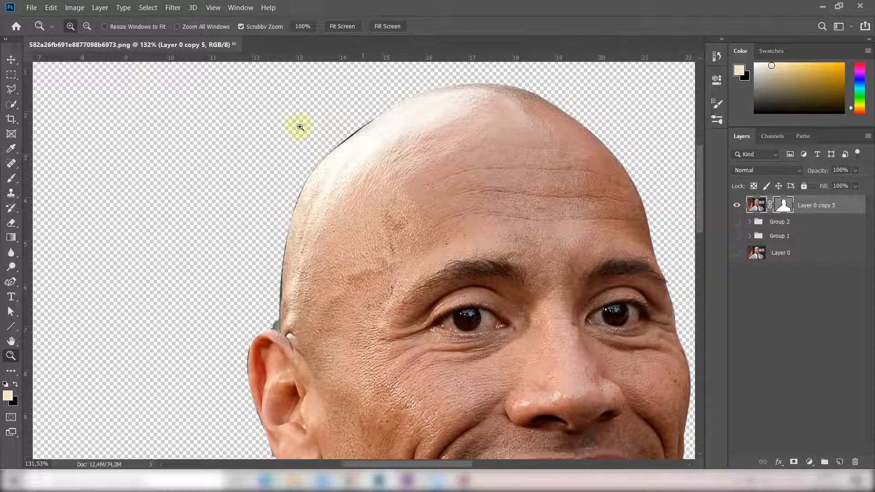
pyautogui.press('o')
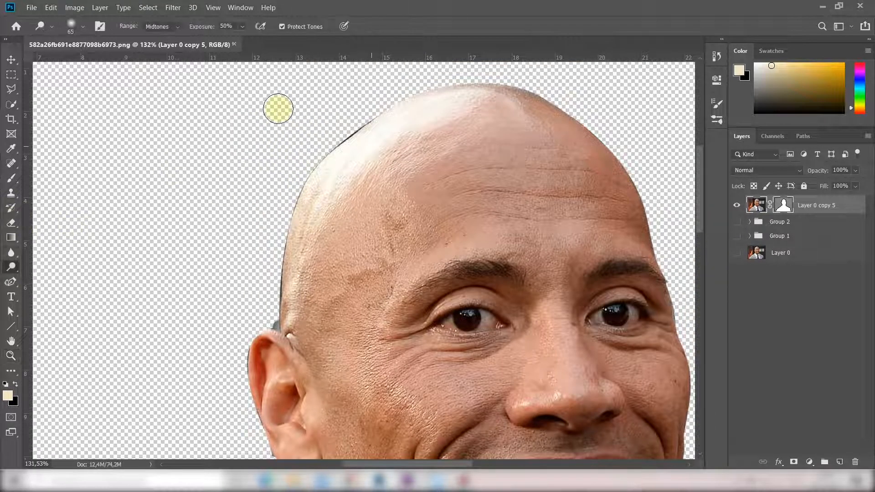
pyautogui.press('p')
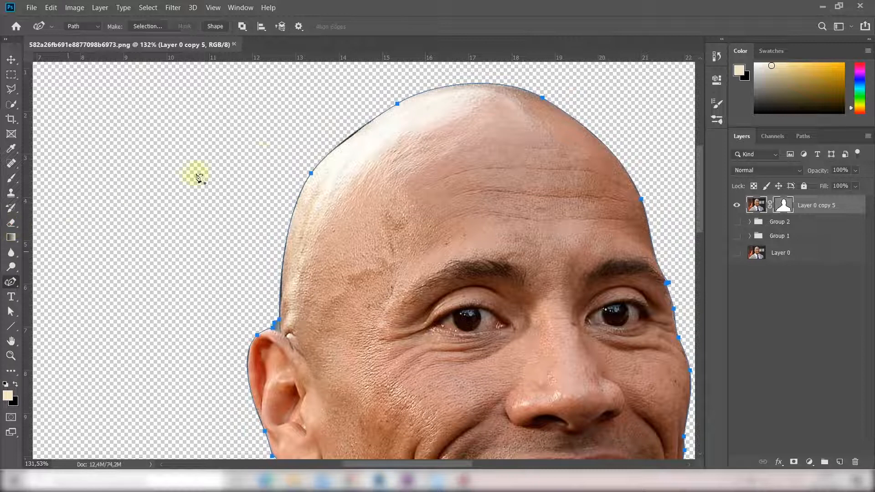
pyautogui.click(353, 133)
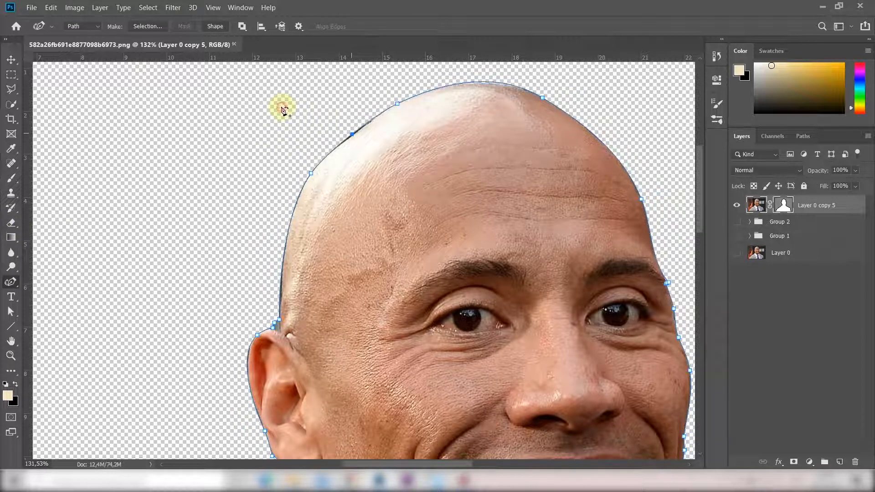
pyautogui.hotkey('ctrl', 'z')
pyautogui.moveTo(311, 173); pyautogui.dragTo(313, 174)
pyautogui.moveTo(397, 103); pyautogui.dragTo(403, 101)
pyautogui.hotkey('ctrl', 'z')
pyautogui.moveTo(313, 173); pyautogui.dragTo(321, 166)
pyautogui.hotkey('ctrl', 'z')
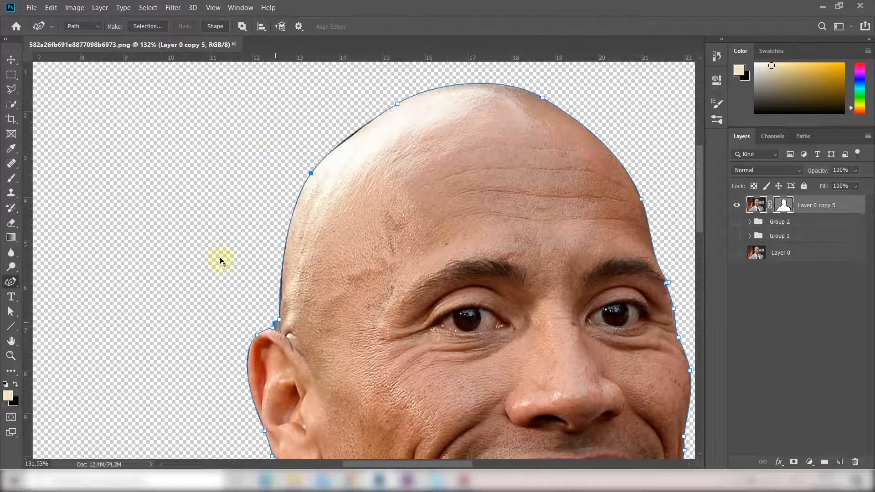
pyautogui.hotkey('ctrl', 'z')
pyautogui.hotkey('ctrl', 'z')
pyautogui.hotkey('ctrl', 'z')
pyautogui.hotkey('ctrl', 'z')
pyautogui.hotkey('ctrl', 'z')
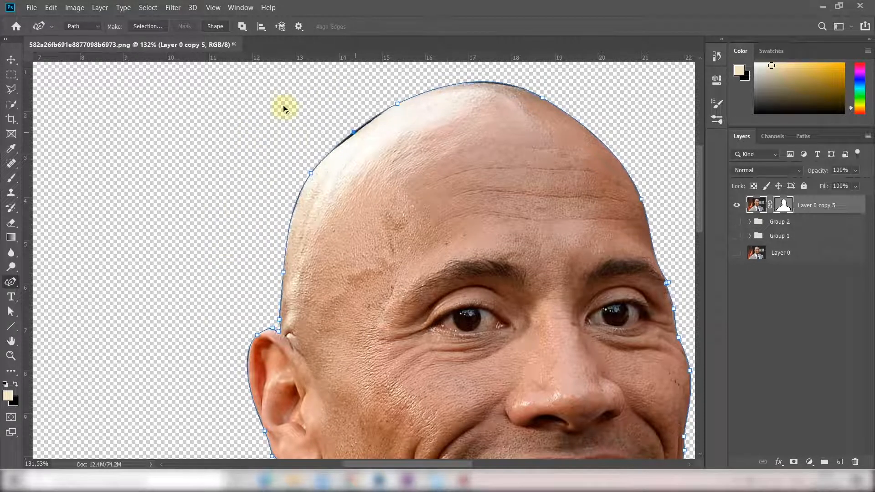
# Step: Fit Layer 0 copy 5's vector mask to the crown and right side of the head by adding and moving anchor points
pyautogui.hotkey('ctrl', 'z')
pyautogui.hotkey('ctrl', 'z')
pyautogui.hotkey('ctrl', 'z')
pyautogui.hotkey('ctrl', 'z')
pyautogui.hotkey('ctrl', 'z')
pyautogui.hotkey('ctrl', 'z')
pyautogui.hotkey('ctrl', 'z')
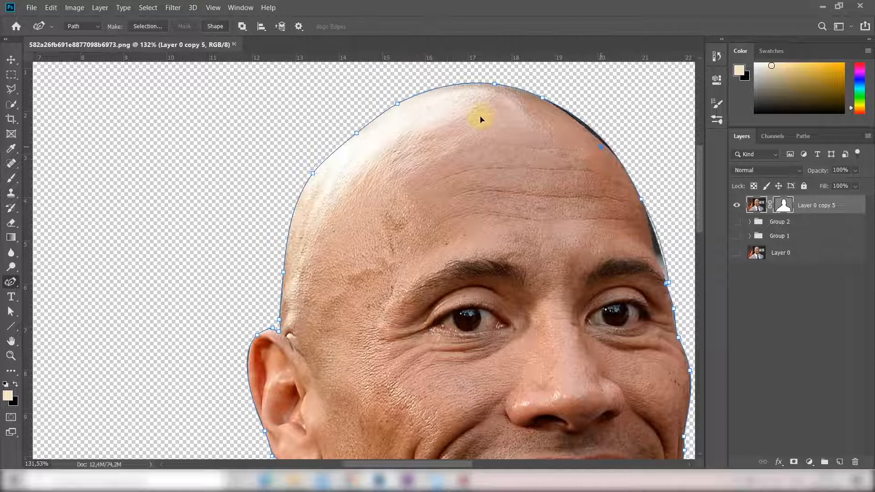
pyautogui.hotkey('ctrl', 'z')
# Step: Refine Layer 0 copy 5's vector mask around the ear, neck, collar and jacket shoulders
pyautogui.scroll(-3, 201, 218)
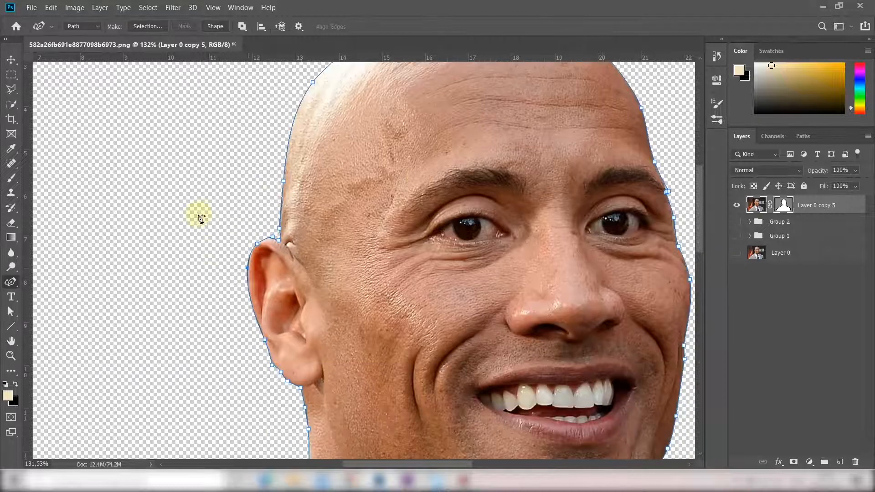
pyautogui.scroll(-7, 201, 218)
pyautogui.scroll(-10, 516, 233)
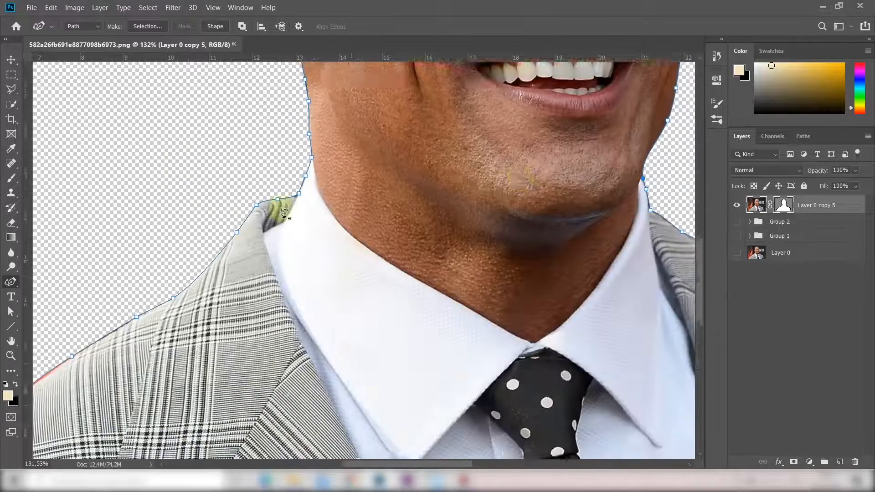
pyautogui.hscroll(-7, 258, 166)
pyautogui.scroll(-5, 211, 230)
pyautogui.hscroll(8, 475, 185)
pyautogui.hotkey('ctrl', '0')
# Step: Move Layer 0 copy 5 between Group 2 and Group 1 and make both groups visible
pyautogui.press('v')
pyautogui.click(627, 219)
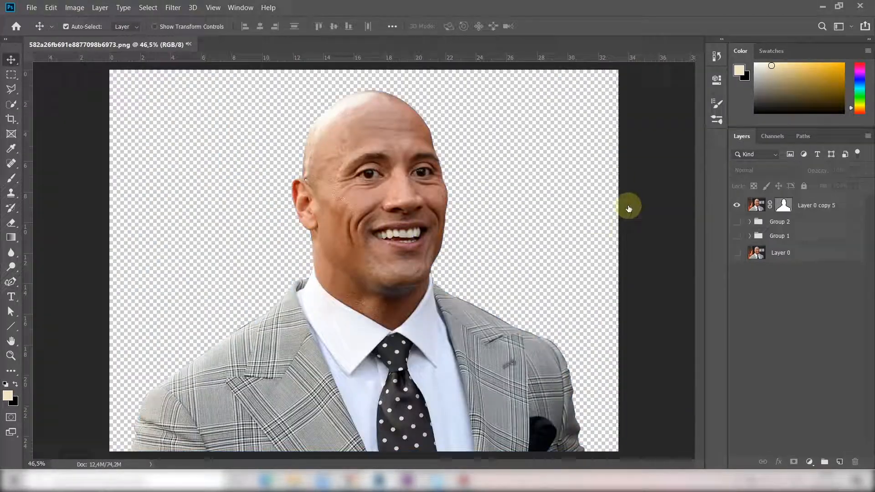
pyautogui.click(611, 167)
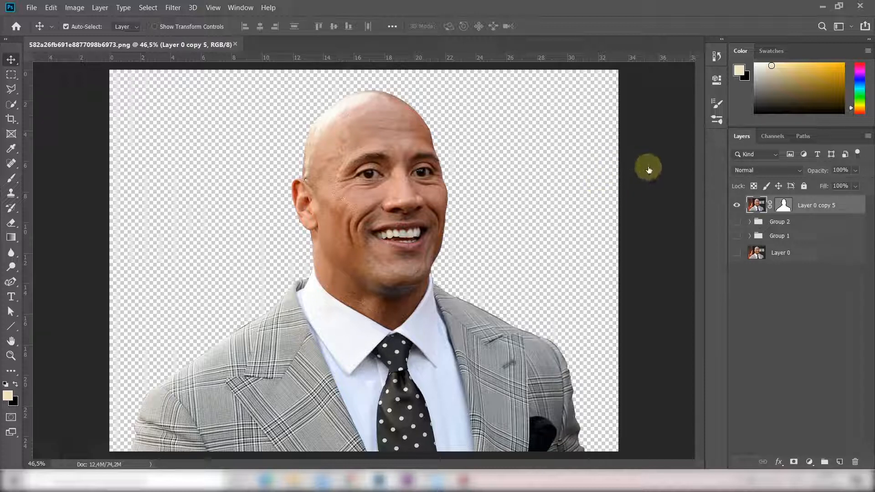
pyautogui.moveTo(645, 166); pyautogui.dragTo(648, 184)
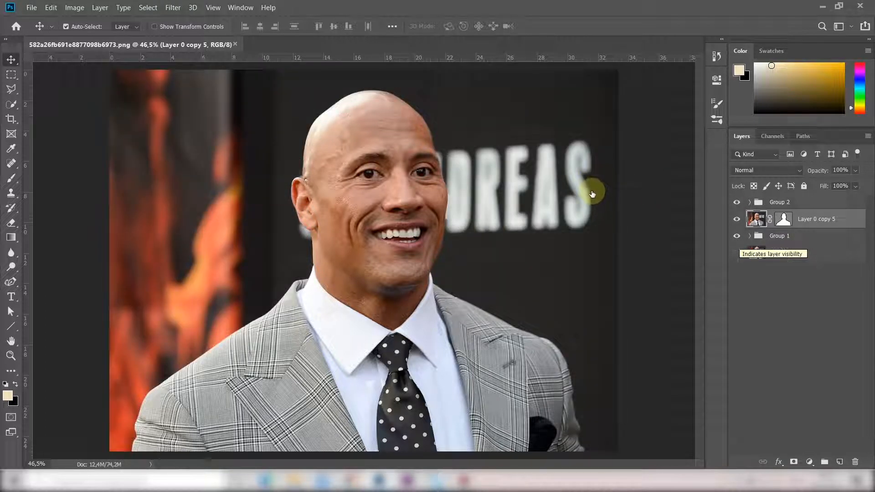
# Step: Compare the image with and without Layer 0 copy 5, then scale that layer to 92% and move it down behind the head bands
pyautogui.click(737, 219)
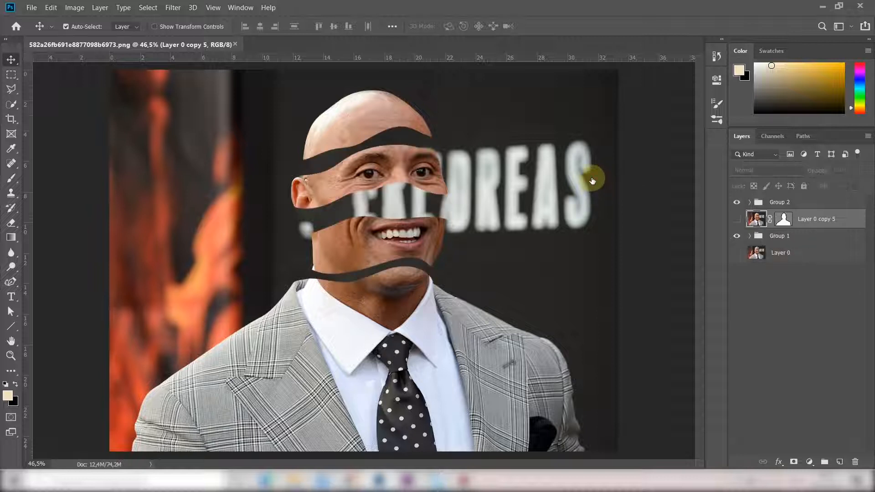
pyautogui.hotkey('ctrl', ',')
pyautogui.hotkey('ctrl', ',')
pyautogui.hotkey('ctrl', ',')
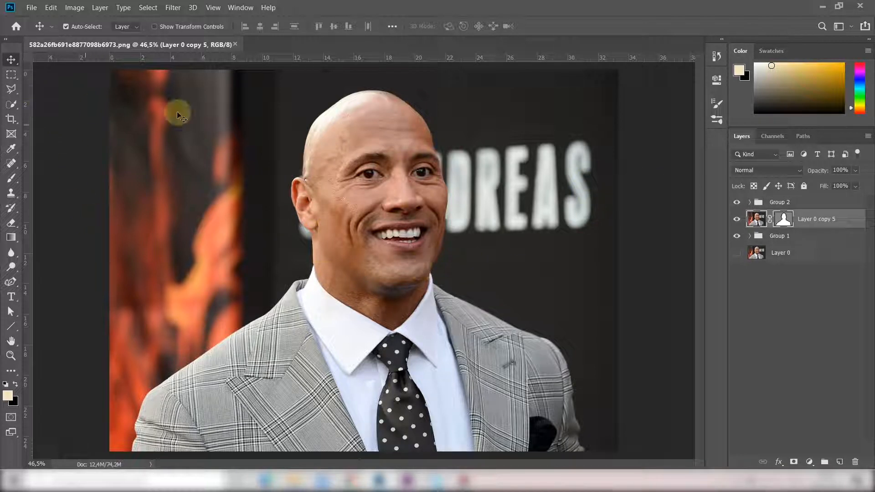
pyautogui.hotkey('ctrl', 't')
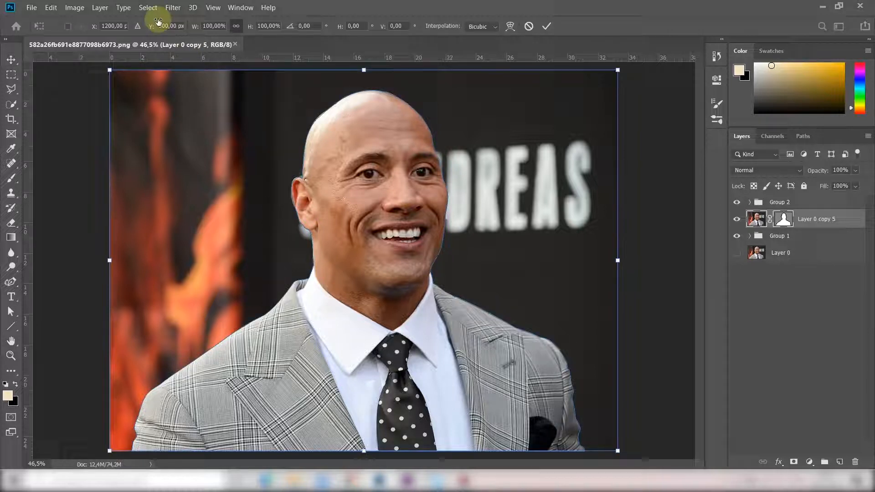
pyautogui.moveTo(157, 23); pyautogui.dragTo(153, 19)
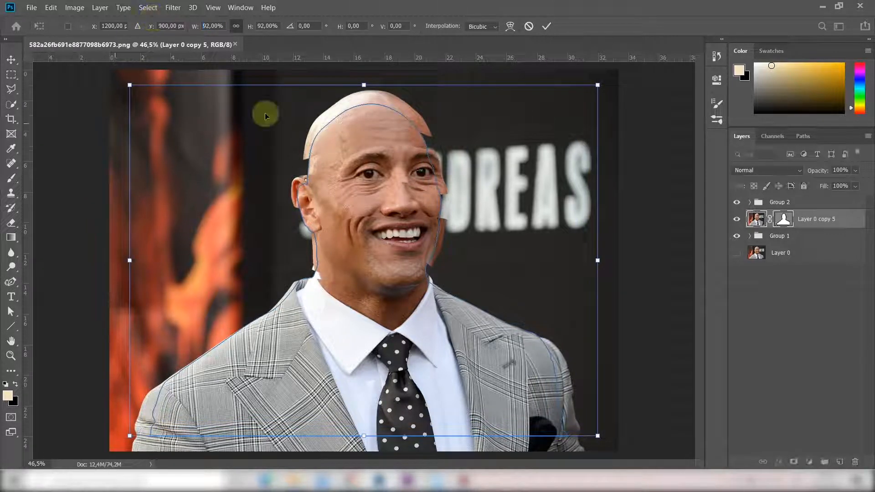
pyautogui.click(547, 26)
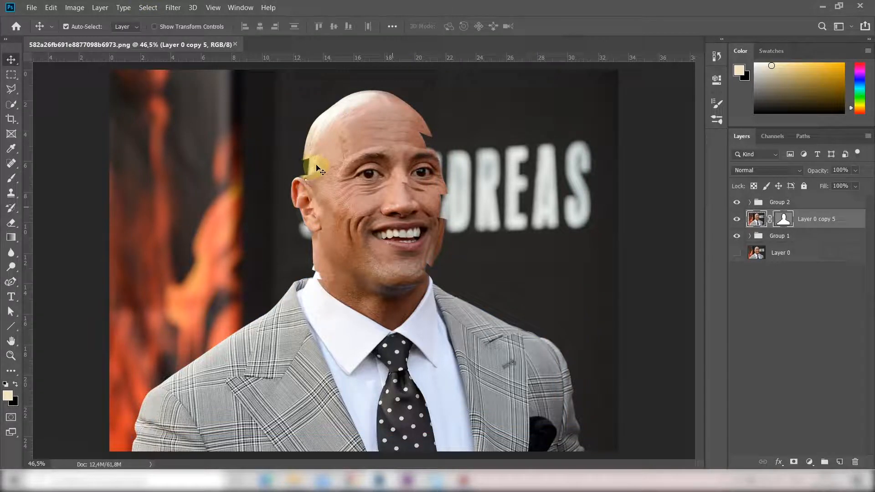
pyautogui.moveTo(321, 168); pyautogui.dragTo(320, 177)
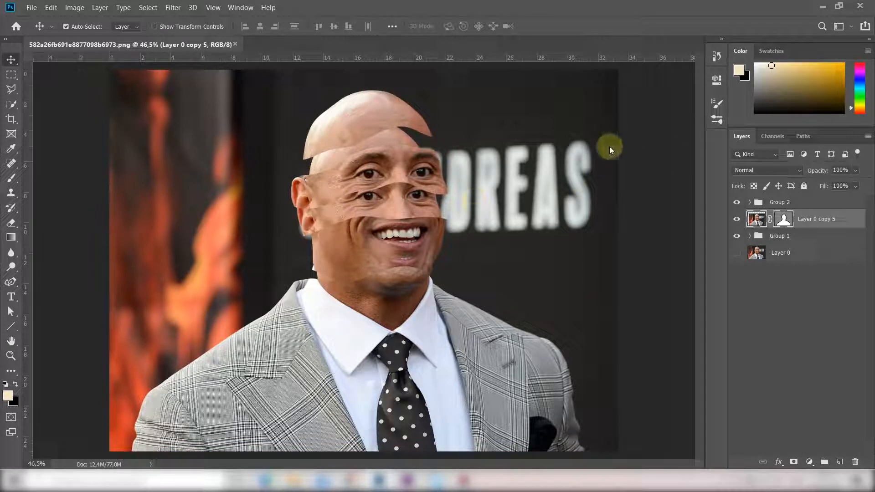
# Step: Reshape the mouth band in Layer 0 copy 2's vector mask by moving anchor points along its upper and lower edges
pyautogui.click(637, 182)
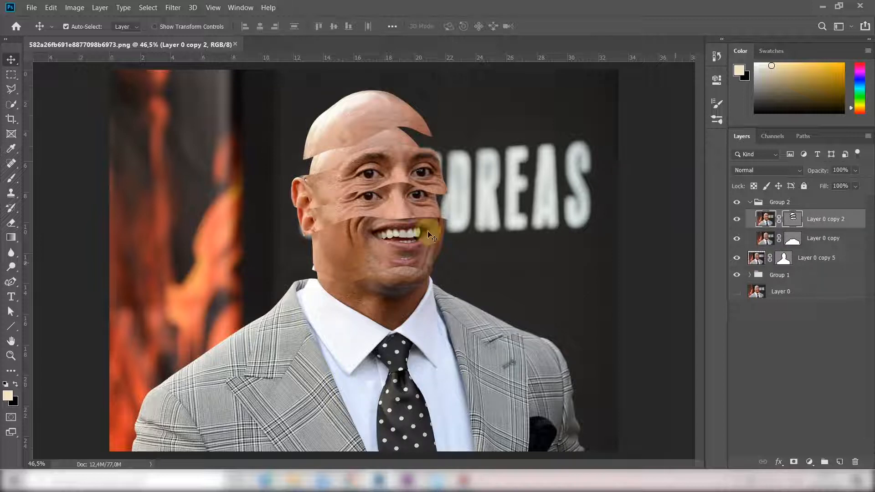
pyautogui.press('p')
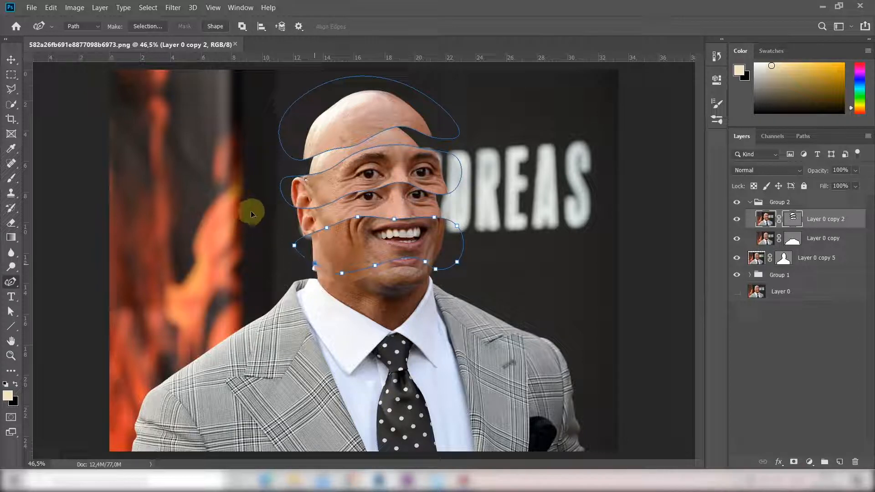
pyautogui.hotkey('alt', '[')
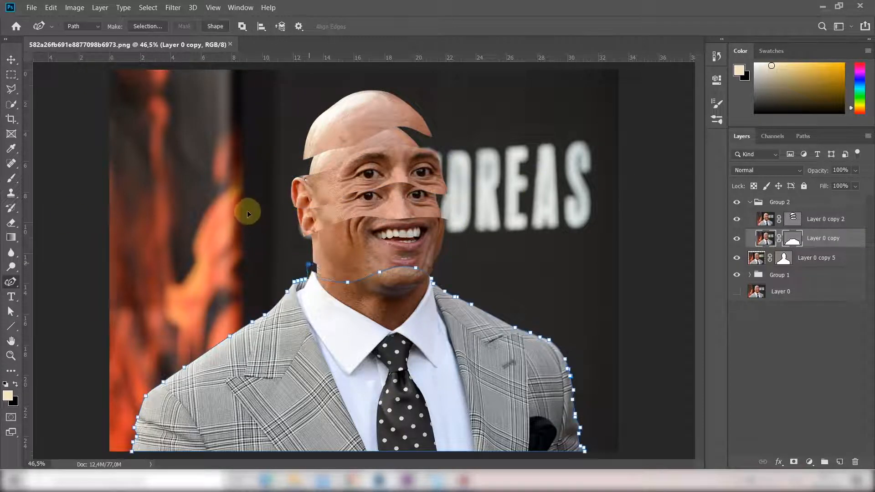
pyautogui.hotkey('alt', ']')
pyautogui.moveTo(327, 228)
pyautogui.mouseDown()
pyautogui.moveTo(312, 227)
pyautogui.moveTo(354, 222)
pyautogui.mouseUp()
pyautogui.moveTo(342, 274); pyautogui.dragTo(341, 270)
pyautogui.moveTo(435, 269); pyautogui.dragTo(438, 269)
pyautogui.click(766, 319)
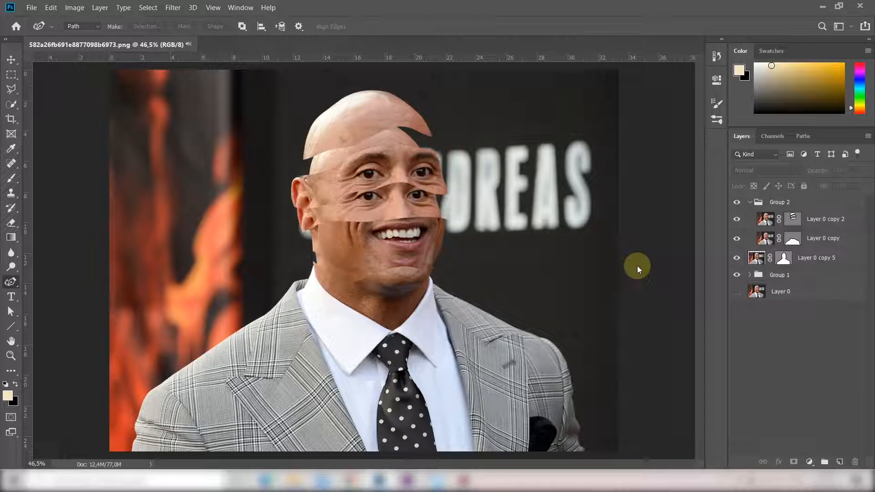
# Step: Duplicate Layer 0 copy 5 twice, then hide the two lower cutout layers while keeping Group 2 visible
pyautogui.click(816, 258)
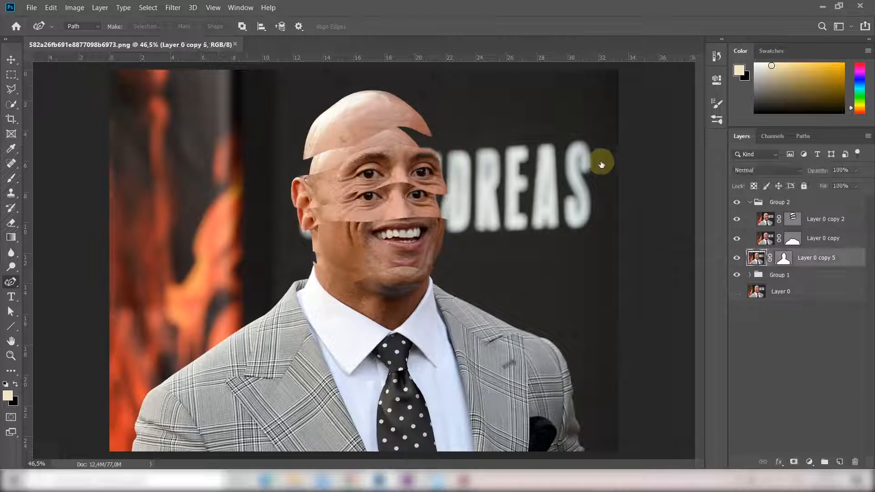
pyautogui.click(750, 202)
pyautogui.click(784, 220)
pyautogui.click(821, 218)
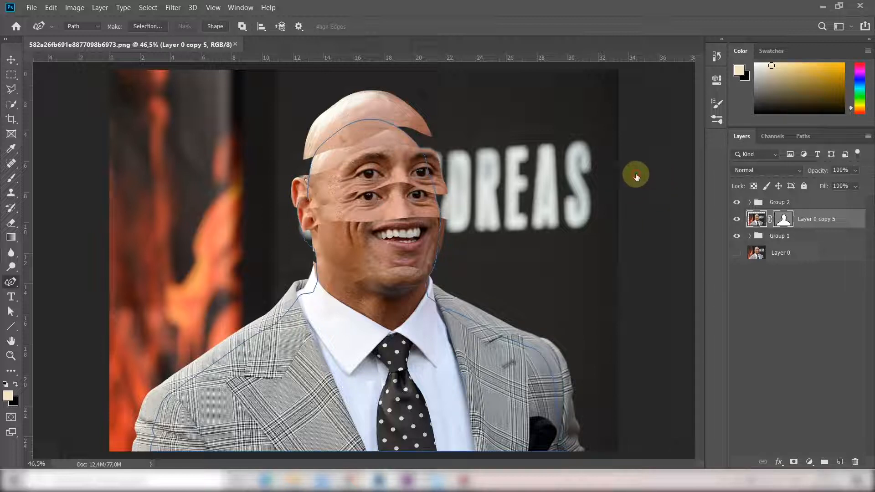
pyautogui.moveTo(592, 169); pyautogui.dragTo(592, 192)
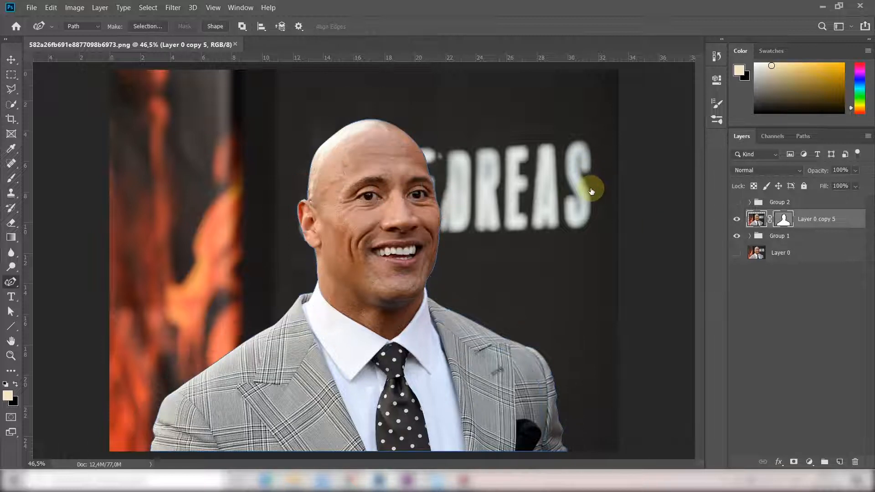
pyautogui.click(737, 236)
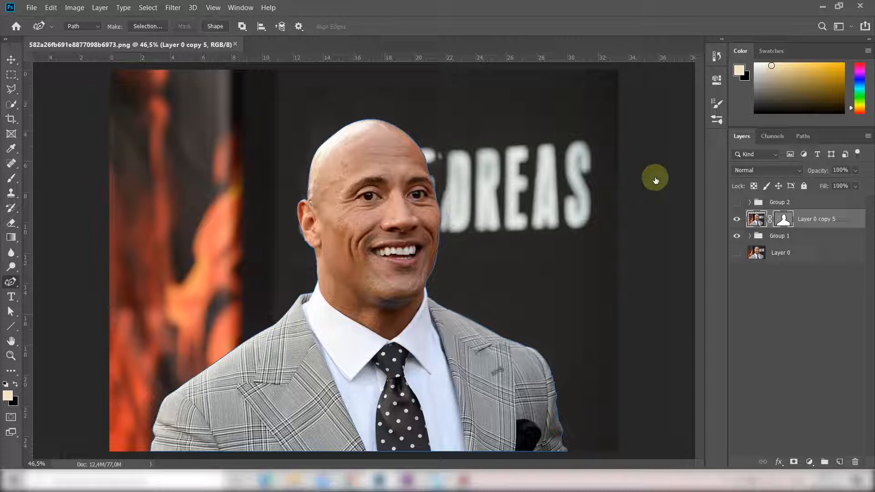
pyautogui.hotkey('ctrl', 'j')
pyautogui.hotkey('ctrl', 'j')
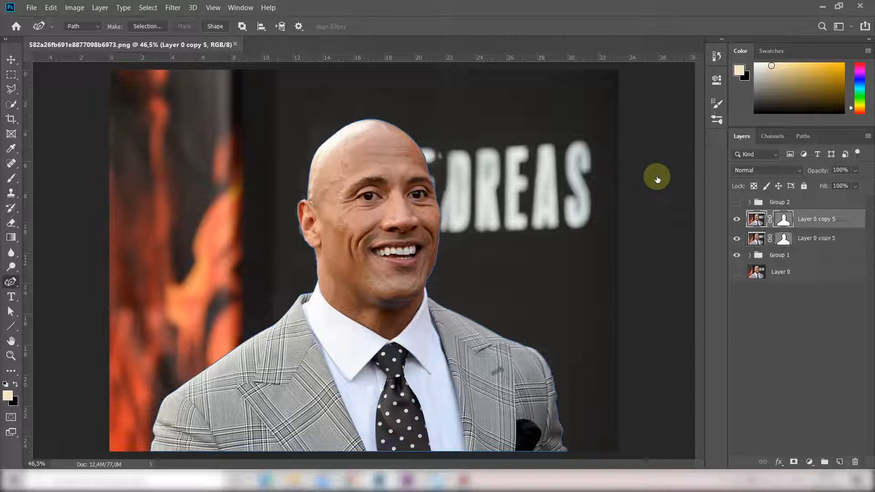
pyautogui.click(737, 238)
pyautogui.click(737, 258)
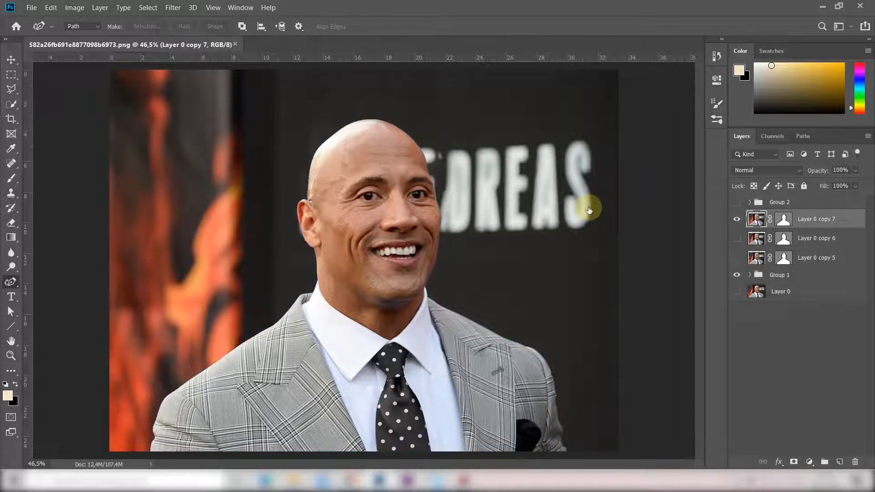
pyautogui.click(738, 202)
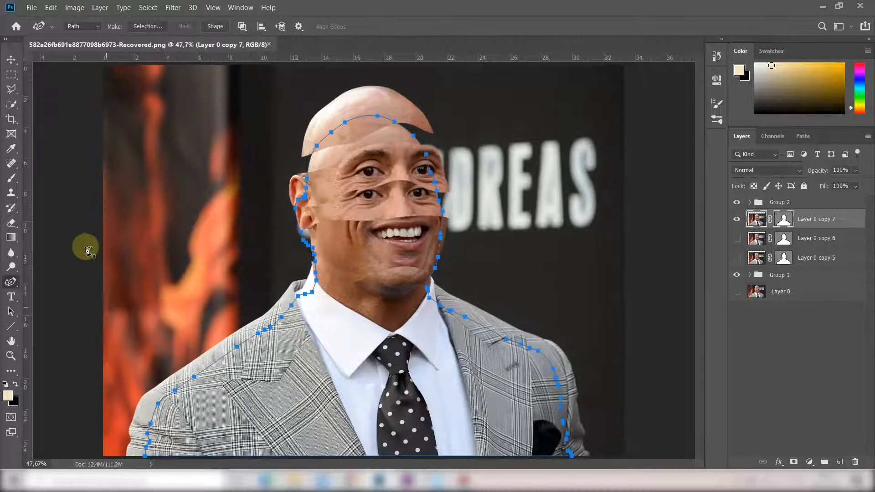
# Step: Draw a closed curved path around the forehead down to eye level on Layer 0 copy 7's vector mask, using Intersect Shape Areas
pyautogui.click(375, 133)
pyautogui.click(317, 136)
pyautogui.click(365, 169)
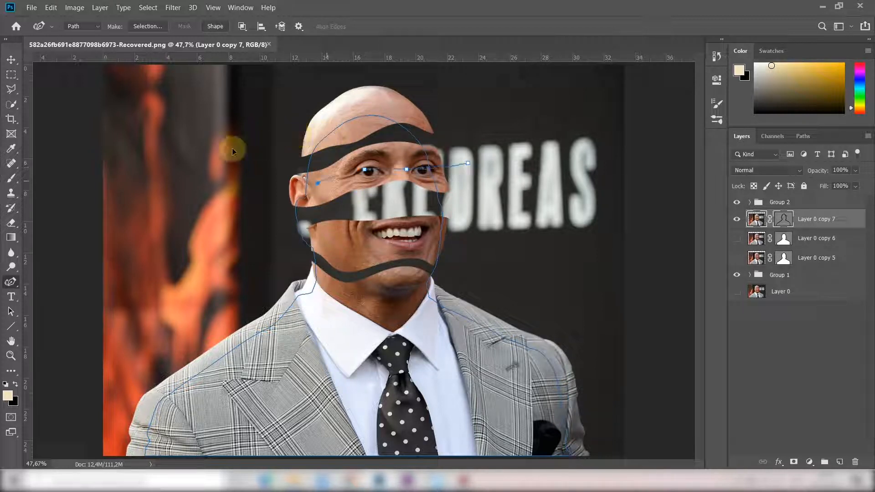
pyautogui.click(317, 184)
pyautogui.click(277, 186)
pyautogui.click(296, 136)
pyautogui.click(338, 105)
pyautogui.click(401, 101)
pyautogui.click(449, 127)
pyautogui.click(468, 163)
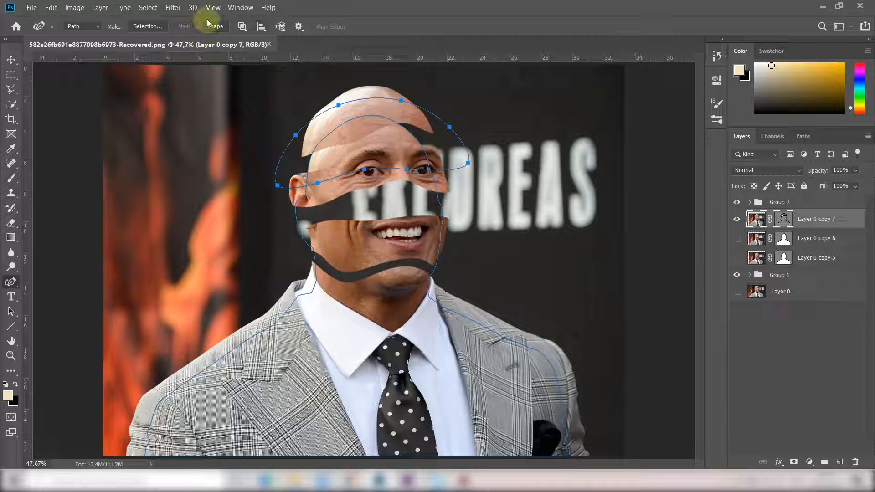
pyautogui.click(243, 26)
pyautogui.click(287, 72)
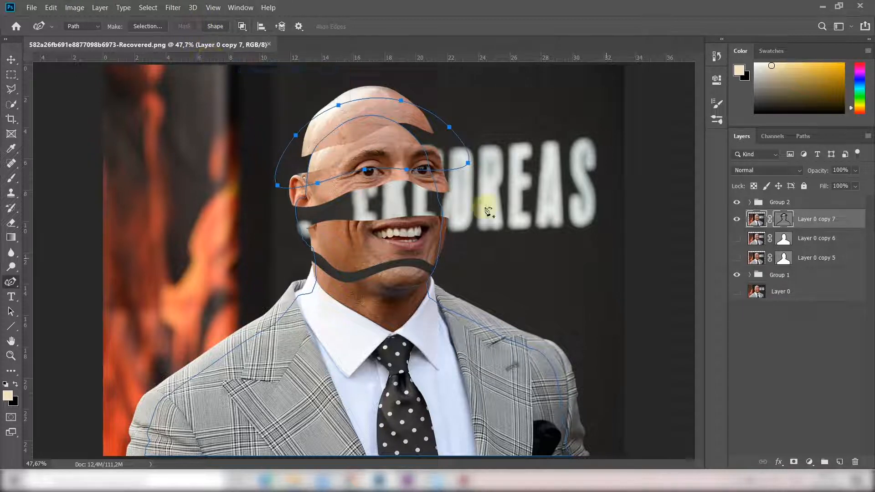
# Step: Hide Layer 0 copy 7, show Layer 0 copy 6 and intersect its vector mask with a closed path across the eyes and nose
pyautogui.hotkey('alt', '[')
pyautogui.click(737, 238)
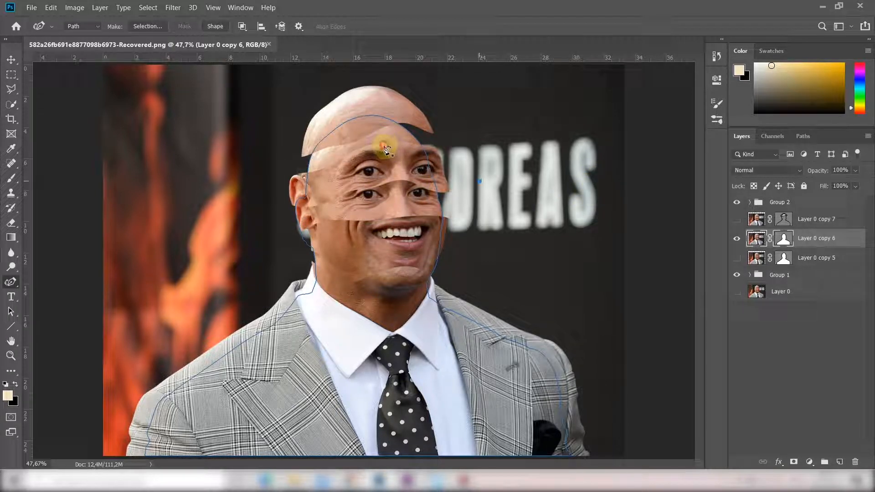
pyautogui.hotkey('ctrl', 'i')
pyautogui.hotkey('ctrl', 'z')
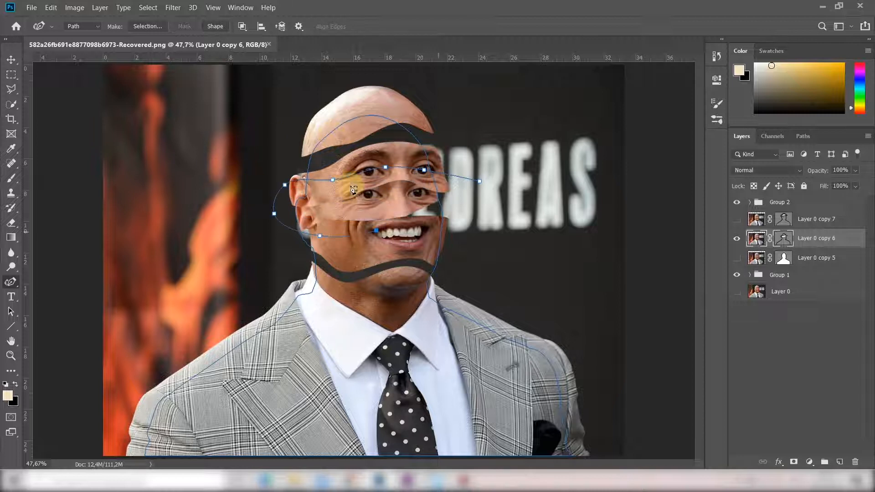
# Step: Show Layer 0 copy 5 instead of copy 6 and intersect its vector mask with a closed path around the mouth and chin
pyautogui.hotkey('alt', '[')
pyautogui.click(737, 239)
pyautogui.click(737, 258)
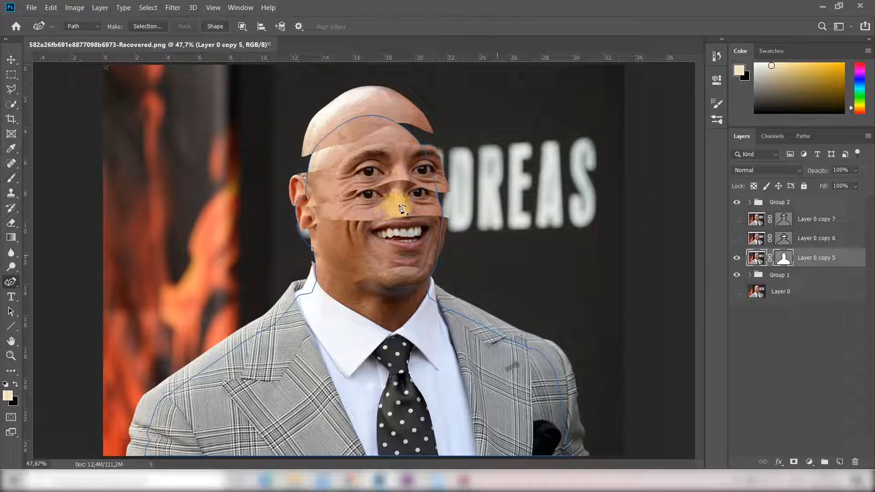
pyautogui.click(489, 254)
pyautogui.click(431, 236)
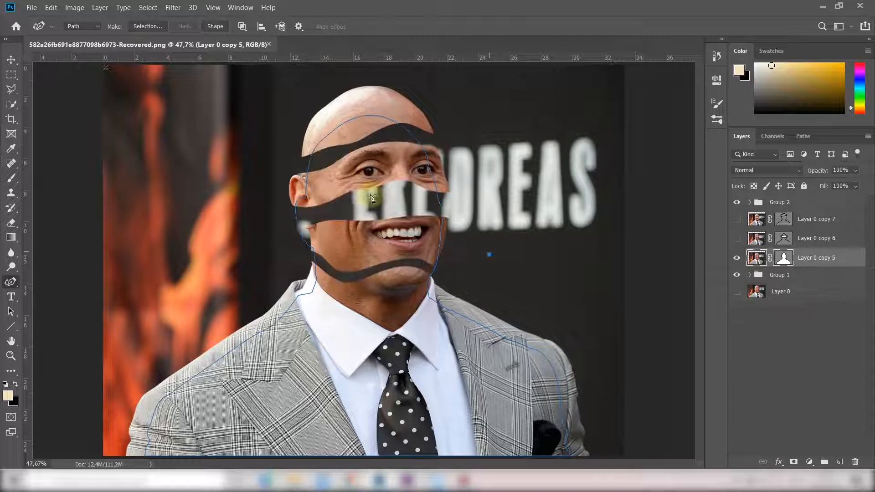
pyautogui.click(360, 233)
pyautogui.click(318, 240)
pyautogui.click(280, 247)
pyautogui.click(288, 278)
pyautogui.click(349, 299)
pyautogui.click(416, 296)
pyautogui.click(460, 289)
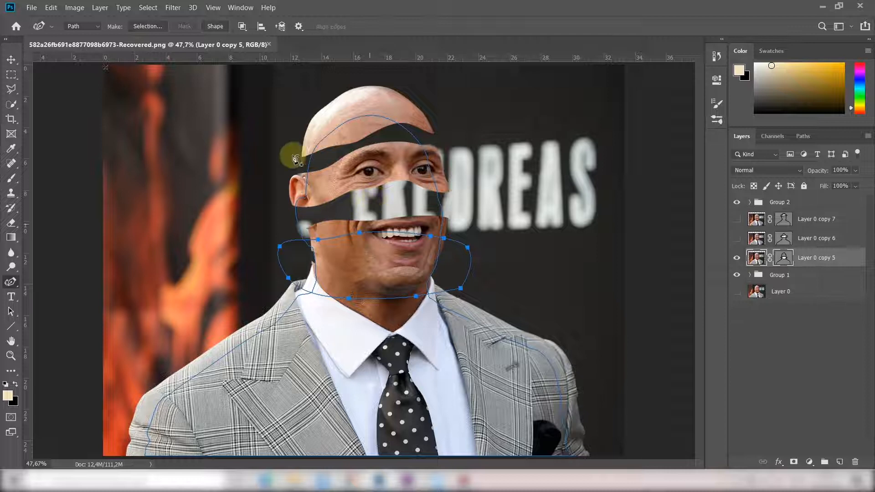
pyautogui.click(243, 26)
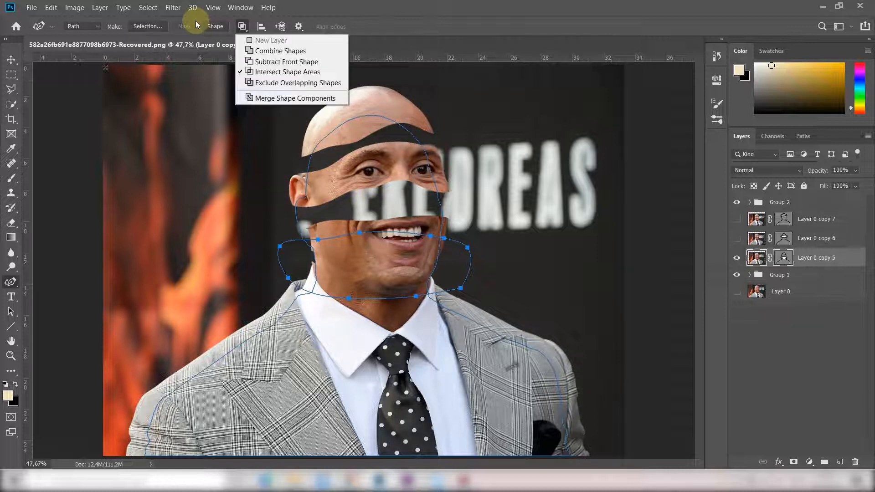
# Step: Make Layer 0 copy 6 and Layer 0 copy 7 visible and select Layer 0 copy 7
pyautogui.click(737, 238)
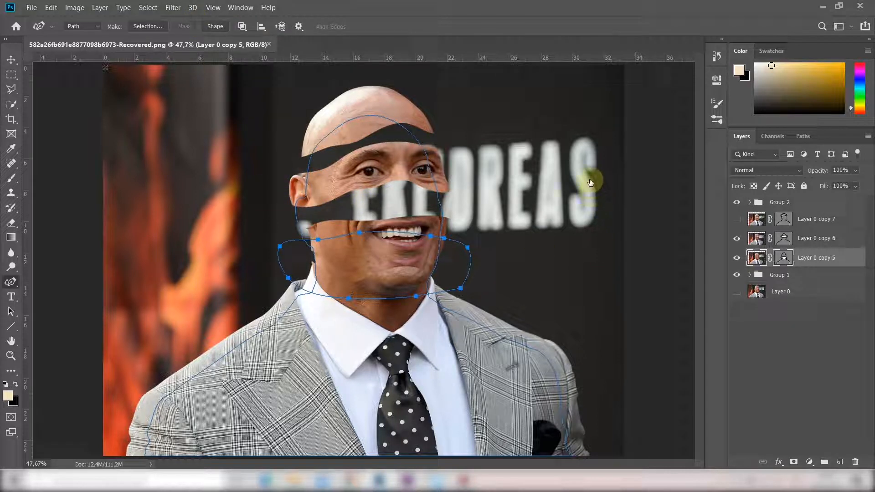
pyautogui.click(737, 219)
pyautogui.hotkey('alt', ']')
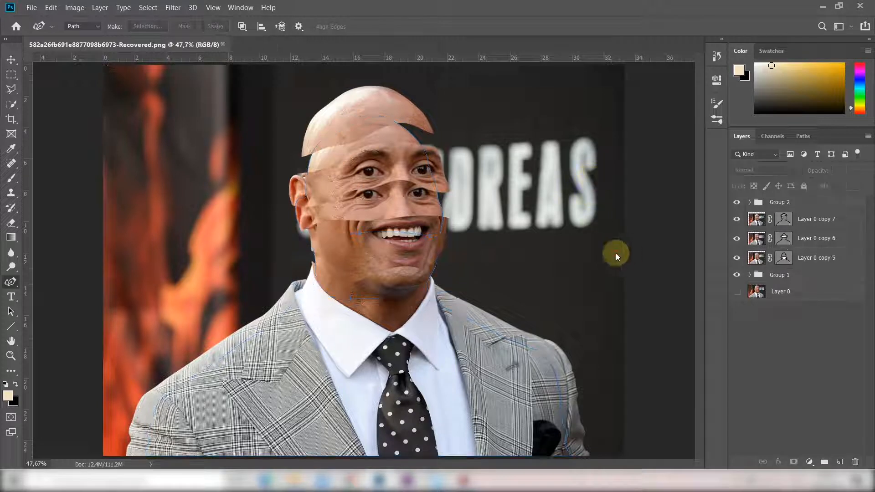
pyautogui.hotkey('alt', ']')
# Step: Move the inner forehead, eye and chin slices slightly so they are offset from one another
pyautogui.click(11, 60)
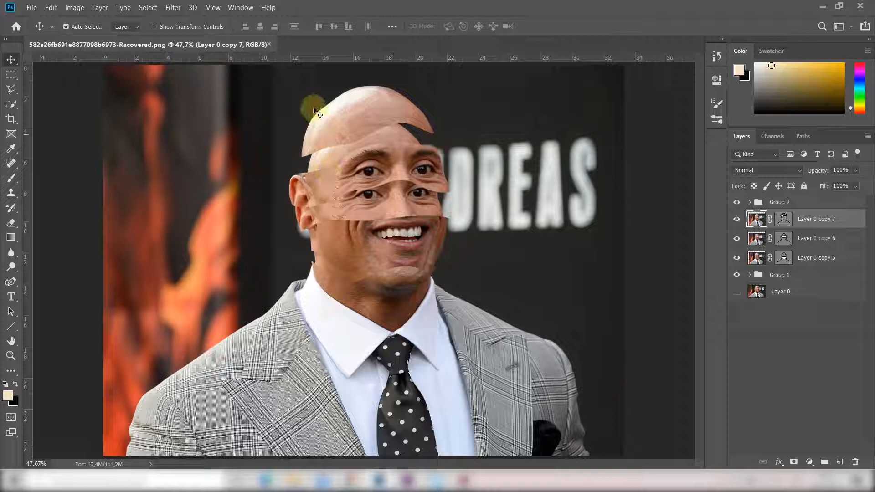
pyautogui.moveTo(311, 103); pyautogui.dragTo(311, 102)
pyautogui.moveTo(312, 103); pyautogui.dragTo(312, 103)
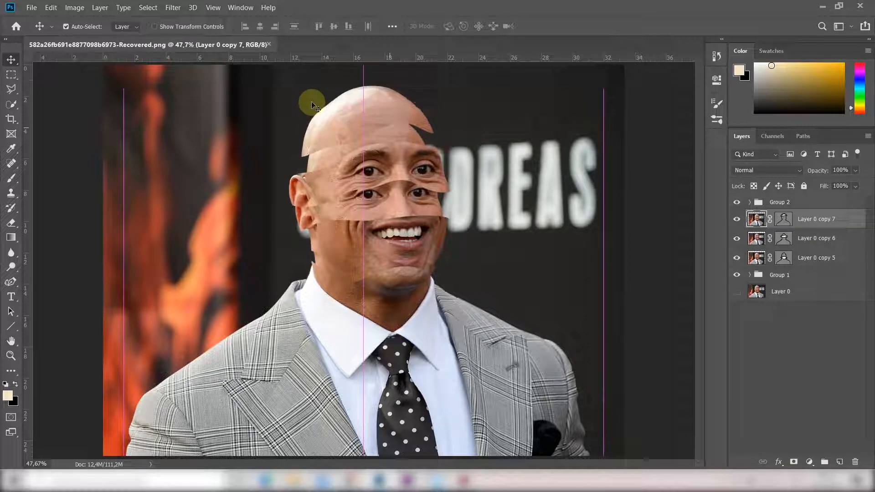
pyautogui.click(321, 164)
pyautogui.moveTo(322, 211); pyautogui.dragTo(338, 223)
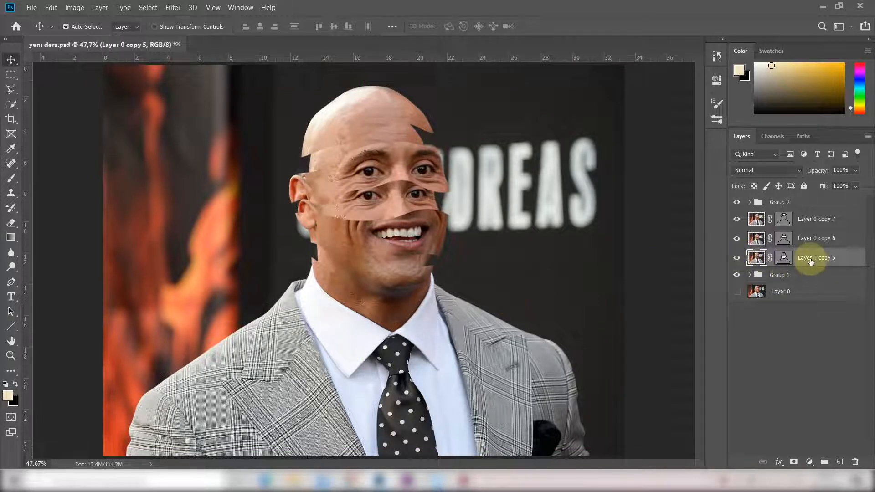
# Step: Group Layer 0 copy 5, Layer 0 copy 6 and Layer 0 copy 7 together
pyautogui.keyDown('shift'); pyautogui.click(823, 239); pyautogui.keyUp('shift')
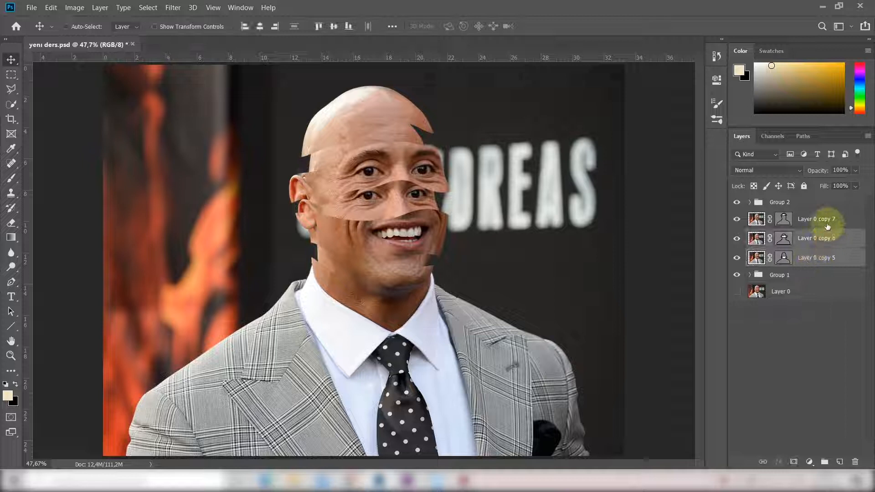
pyautogui.keyDown('shift'); pyautogui.click(826, 223); pyautogui.keyUp('shift')
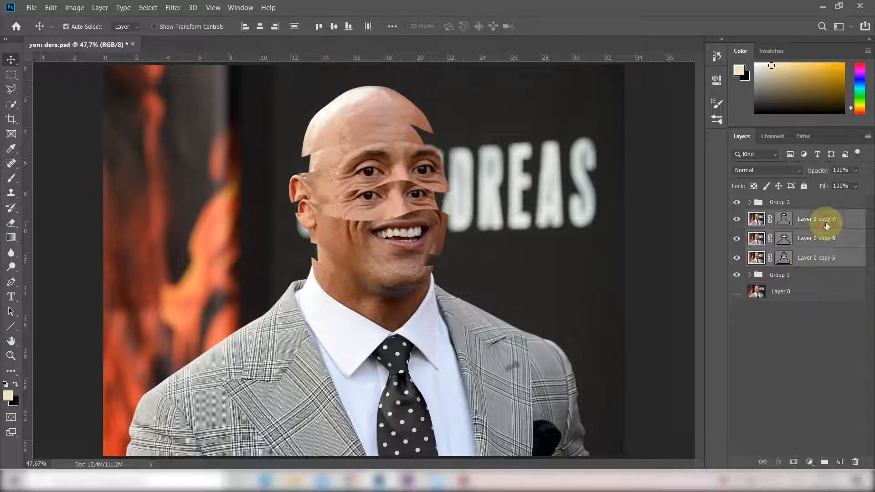
pyautogui.click(825, 462)
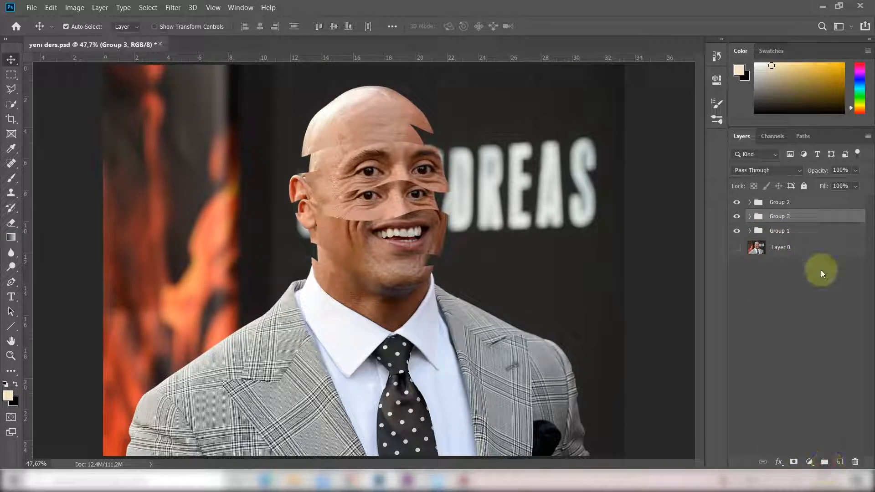
# Step: Draw a closed path with the Curvature Pen tool around the notch between the forehead slices on the image's right side
pyautogui.click(12, 284)
pyautogui.rightClick(17, 286)
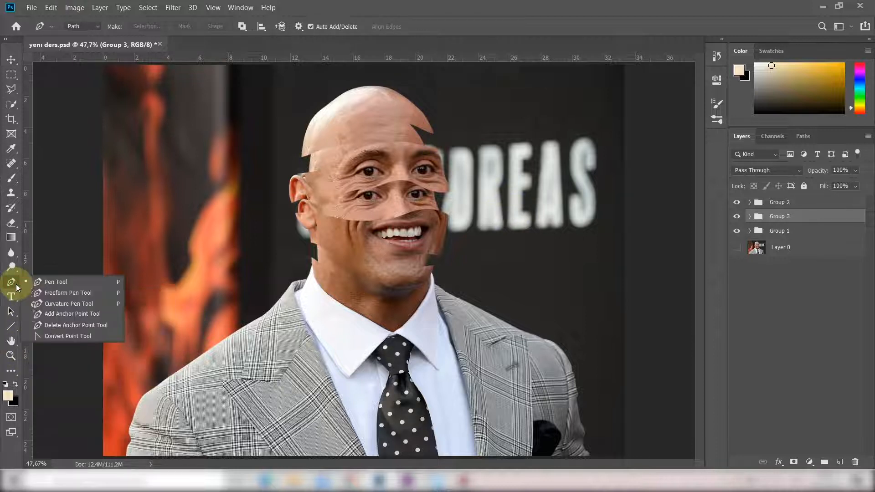
pyautogui.click(62, 306)
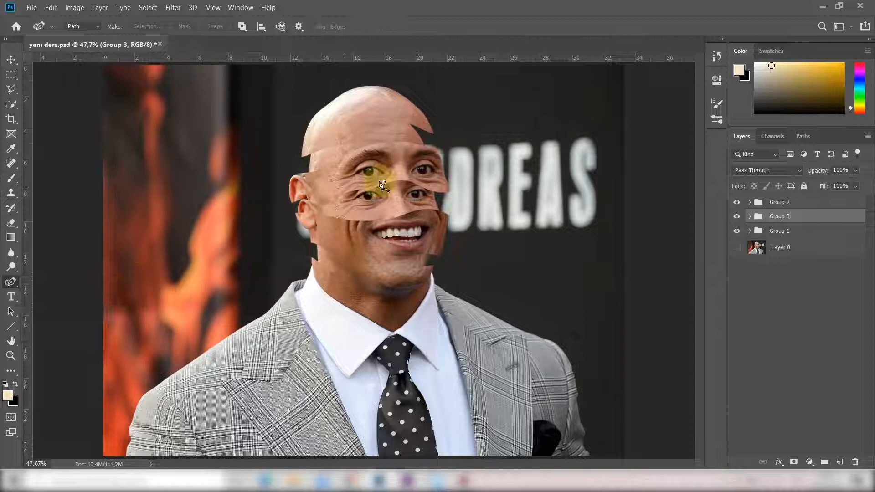
pyautogui.click(424, 136)
pyautogui.click(397, 118)
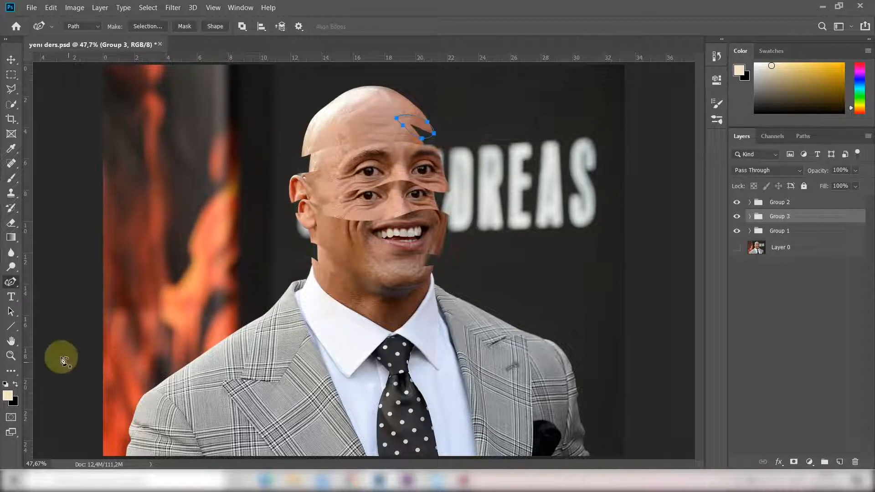
# Step: Reshape the forehead path to fit the notch between the slices and fill it with a brown solid colour
pyautogui.click(11, 355)
pyautogui.moveTo(432, 117); pyautogui.dragTo(478, 157)
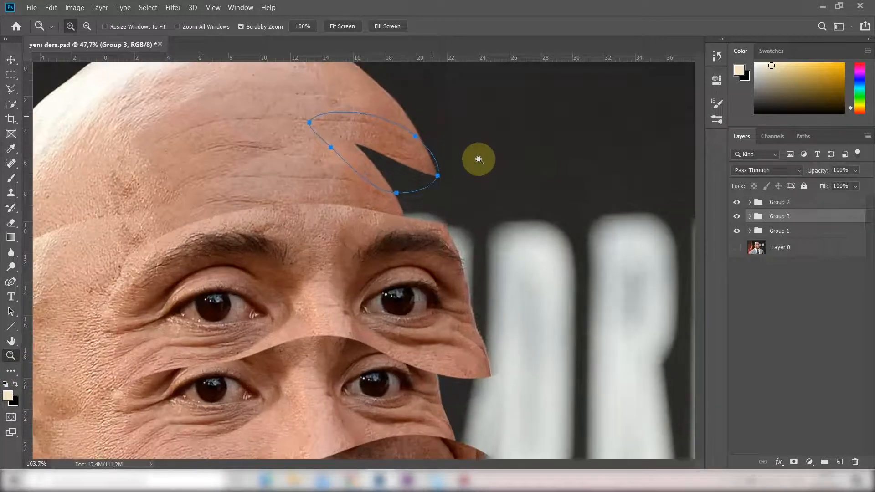
pyautogui.click(11, 282)
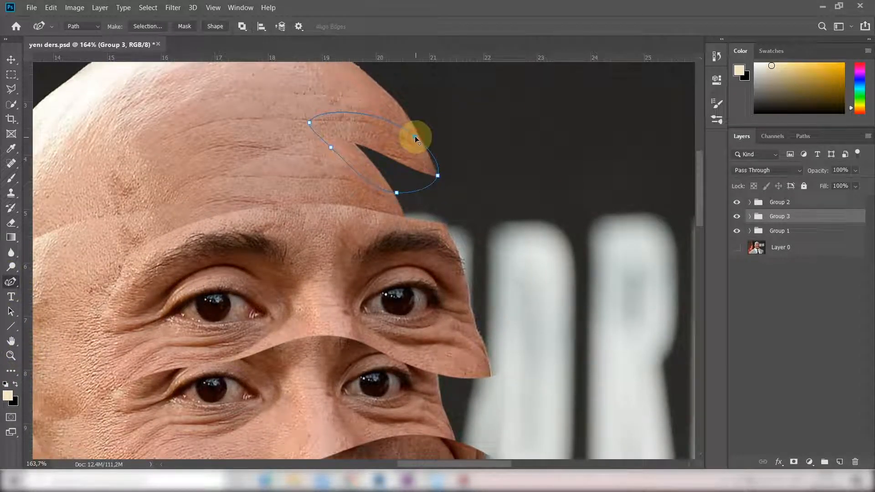
pyautogui.moveTo(415, 136); pyautogui.dragTo(402, 144)
pyautogui.moveTo(397, 191); pyautogui.dragTo(398, 183)
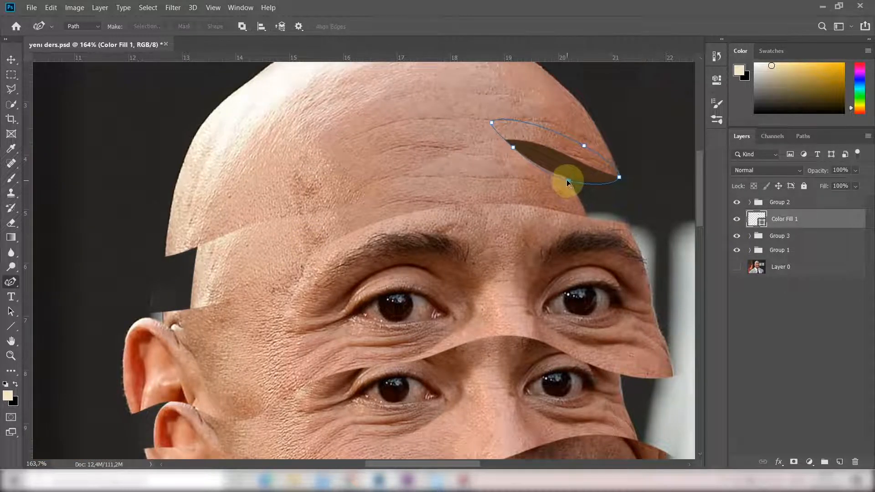
pyautogui.moveTo(568, 183); pyautogui.dragTo(569, 185)
pyautogui.click(605, 184)
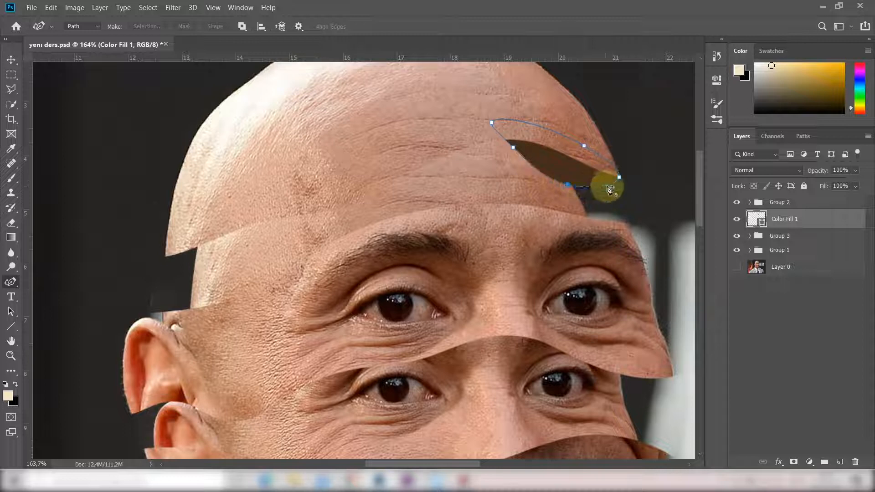
# Step: Add a second closed curved shape to Color Fill 1 under the forehead slice's overhang on the image's left side
pyautogui.click(164, 256)
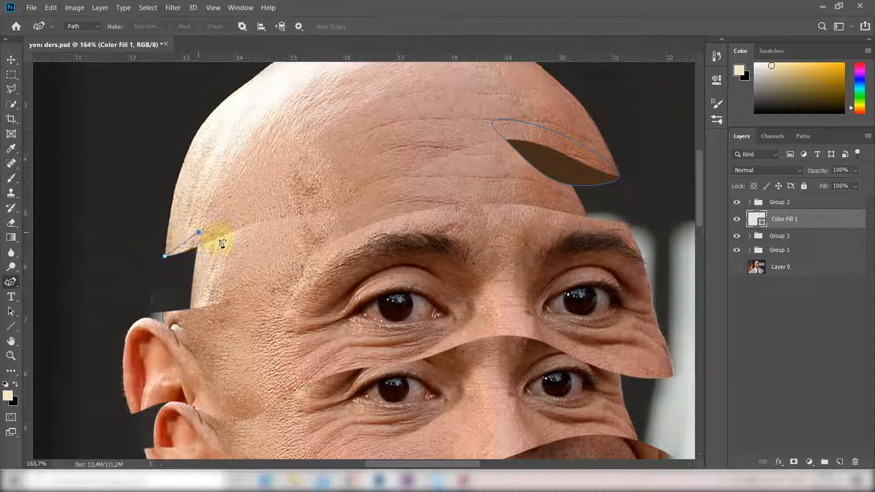
pyautogui.click(231, 235)
pyautogui.click(204, 257)
pyautogui.click(221, 255)
pyautogui.scroll(-1, 437, 344)
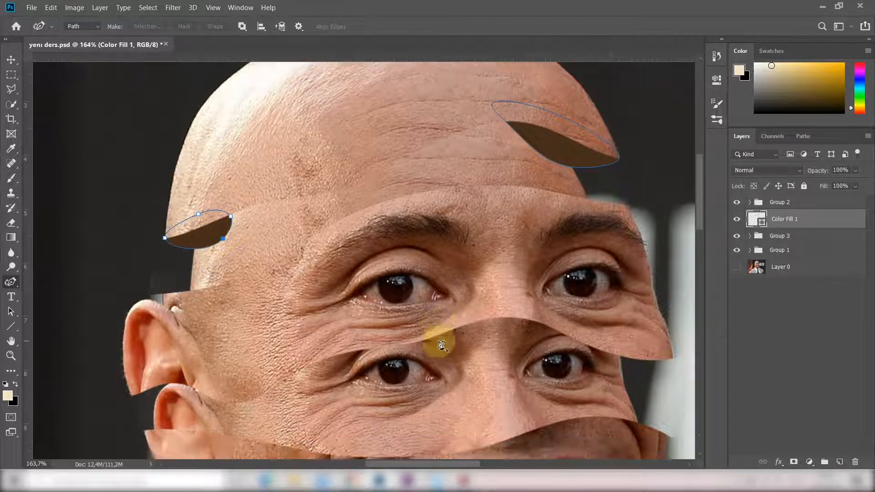
# Step: Move the Color Fill 1 layer below Group 3 in the layer order
pyautogui.scroll(-3, 439, 339)
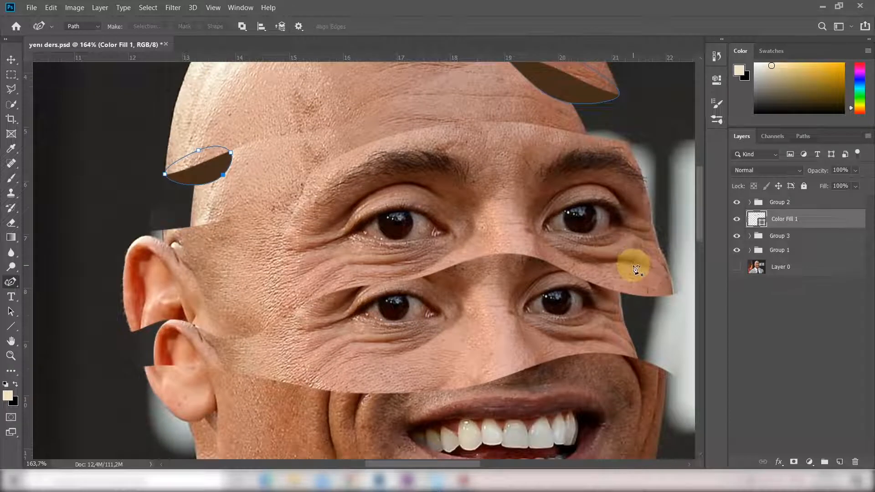
pyautogui.scroll(2, 636, 269)
pyautogui.moveTo(798, 220); pyautogui.dragTo(799, 243)
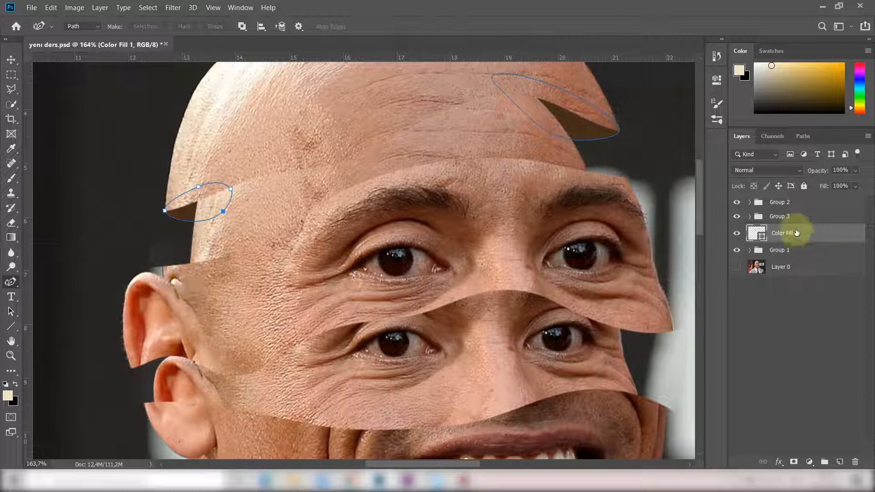
# Step: Select Group 1 and draw a closed curved path around the overhanging end of the eye slice on the image's right side
pyautogui.click(788, 257)
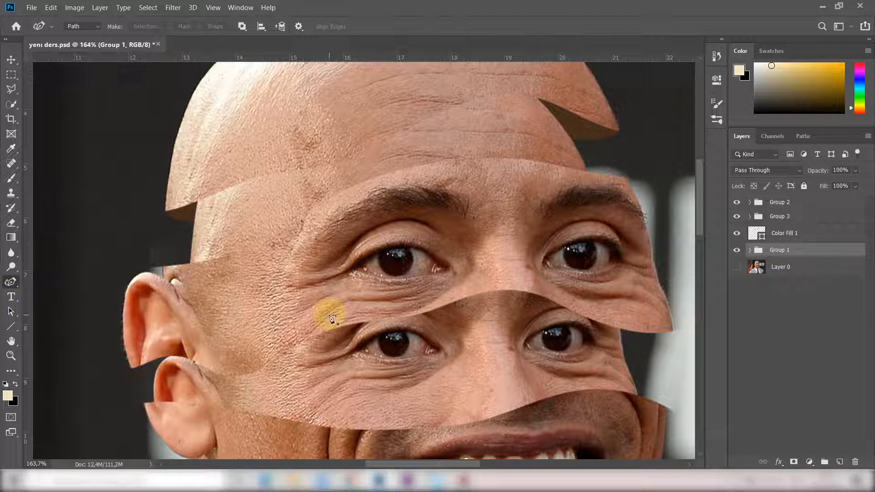
pyautogui.scroll(1, 537, 338)
pyautogui.scroll(-2, 537, 338)
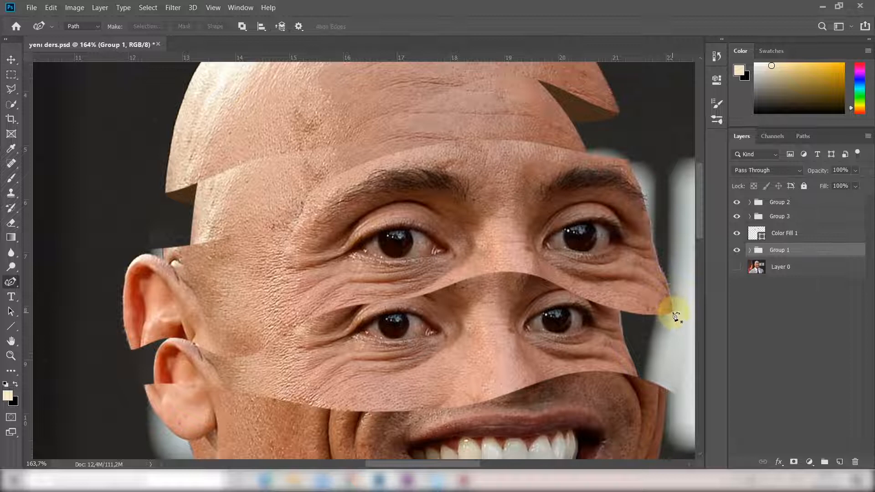
pyautogui.click(677, 315)
pyautogui.click(635, 330)
pyautogui.click(597, 314)
pyautogui.click(599, 292)
pyautogui.click(657, 300)
pyautogui.click(676, 313)
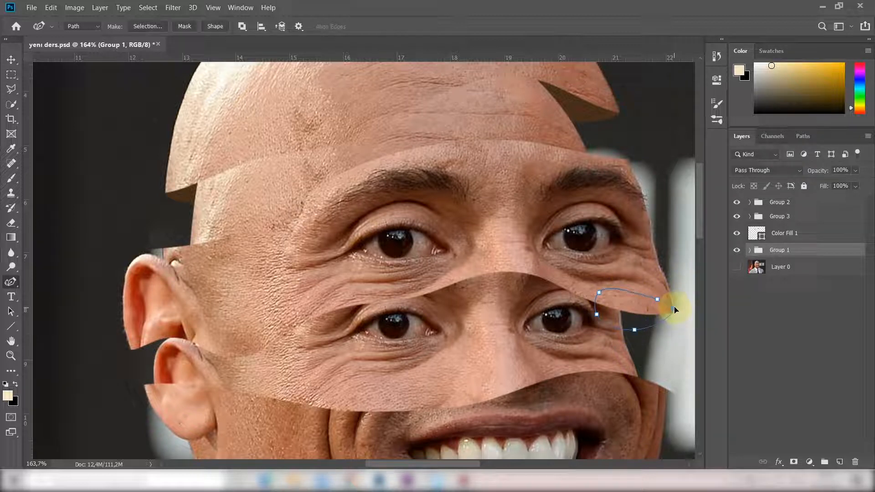
# Step: Fill the path under the eye slice with a dark brown solid colour, 51341b
pyautogui.click(810, 462)
pyautogui.click(838, 264)
pyautogui.click(376, 196)
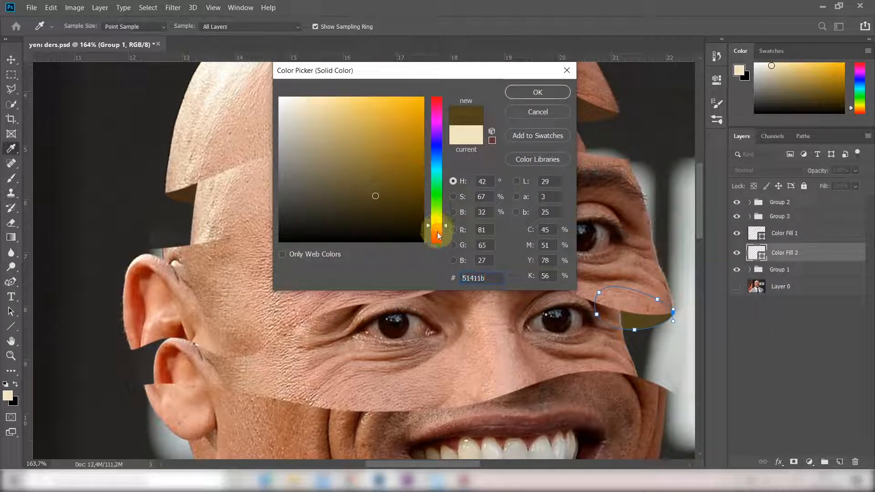
pyautogui.moveTo(438, 232); pyautogui.dragTo(436, 230)
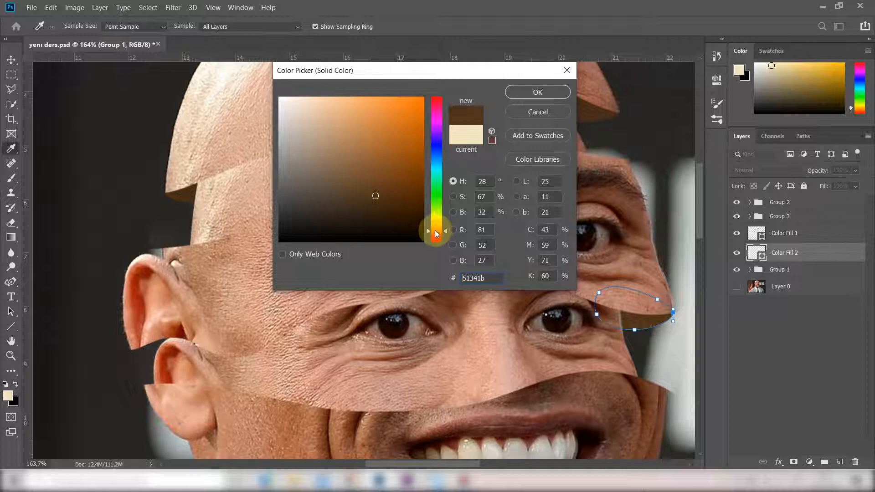
pyautogui.click(532, 92)
# Step: Add a closed curved shape to Color Fill 2 in the gap between the two ear slices
pyautogui.click(181, 329)
pyautogui.click(155, 360)
pyautogui.click(180, 351)
pyautogui.click(200, 336)
pyautogui.click(181, 330)
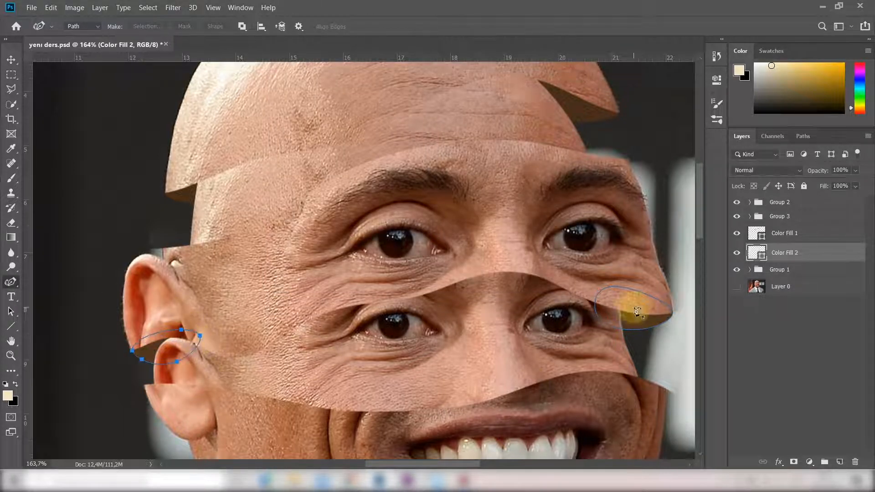
# Step: Select Group 1 and draw a closed curved path around the jaw slice's lower edge on the image's right side
pyautogui.scroll(-2, 429, 346)
pyautogui.click(777, 273)
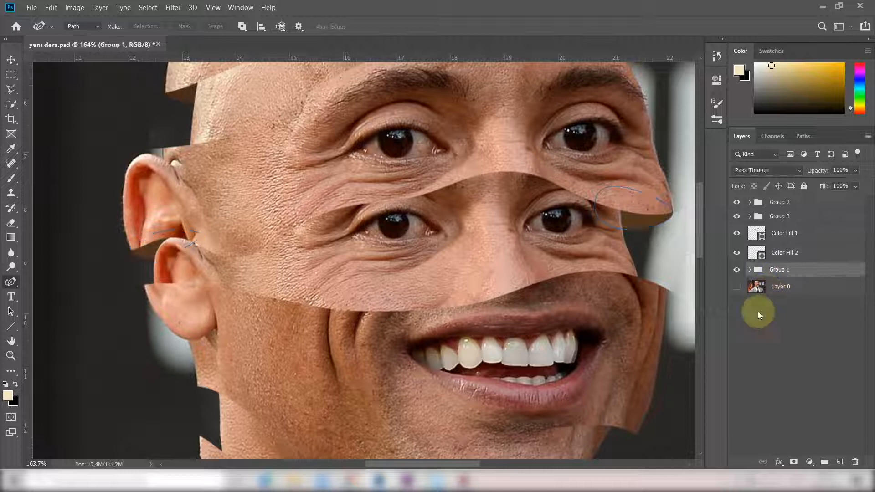
pyautogui.scroll(-1, 702, 343)
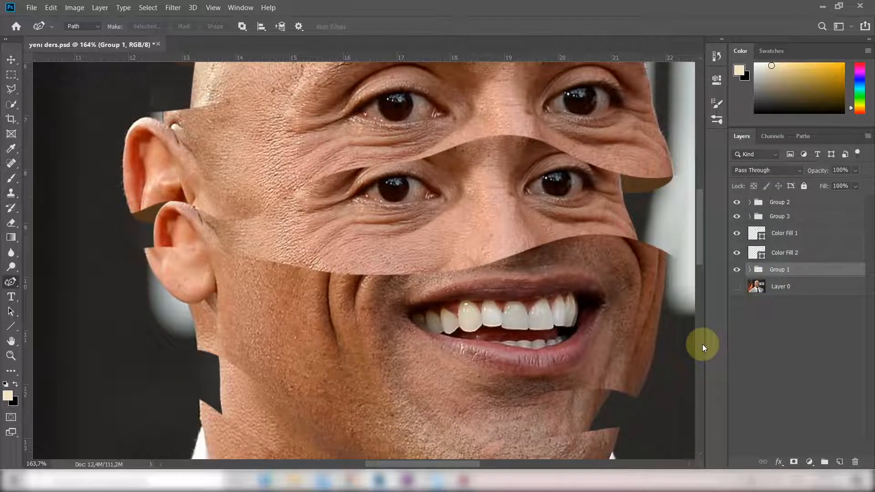
pyautogui.scroll(3, 702, 344)
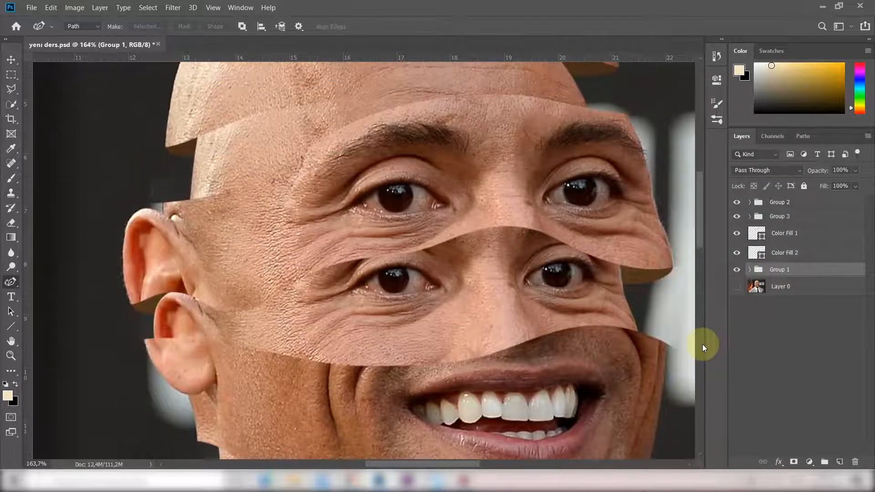
pyautogui.scroll(-1, 702, 344)
pyautogui.scroll(-3, 702, 343)
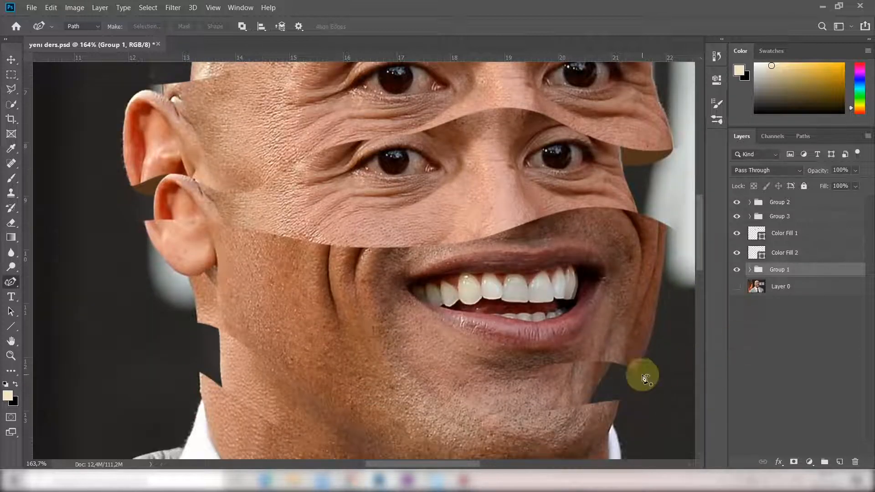
pyautogui.moveTo(596, 375); pyautogui.dragTo(566, 362)
pyautogui.click(587, 377)
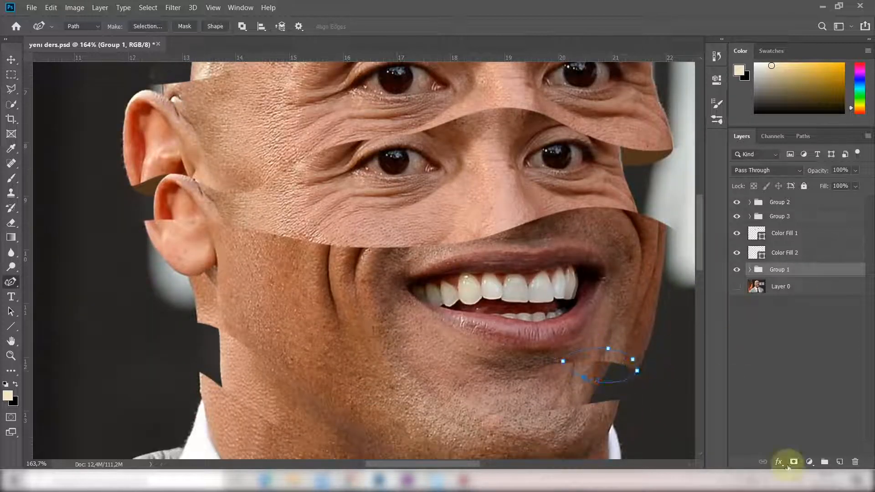
# Step: Fill the path under the jaw slice with a dark brown solid colour, 4c3015
pyautogui.click(810, 462)
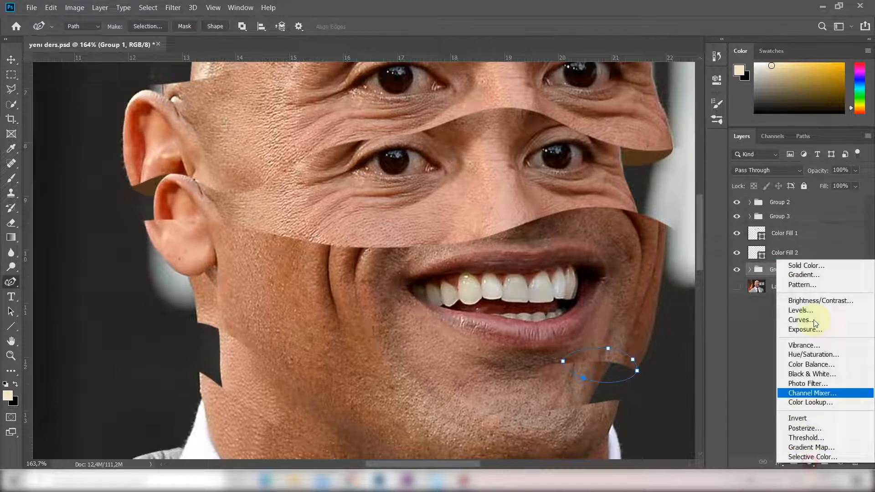
pyautogui.click(801, 266)
pyautogui.moveTo(441, 226); pyautogui.dragTo(439, 231)
pyautogui.moveTo(400, 204); pyautogui.dragTo(384, 199)
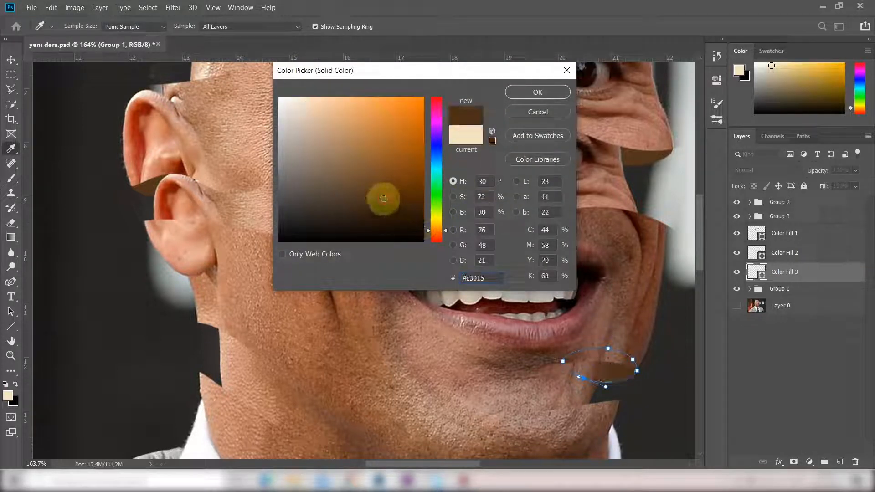
pyautogui.click(545, 92)
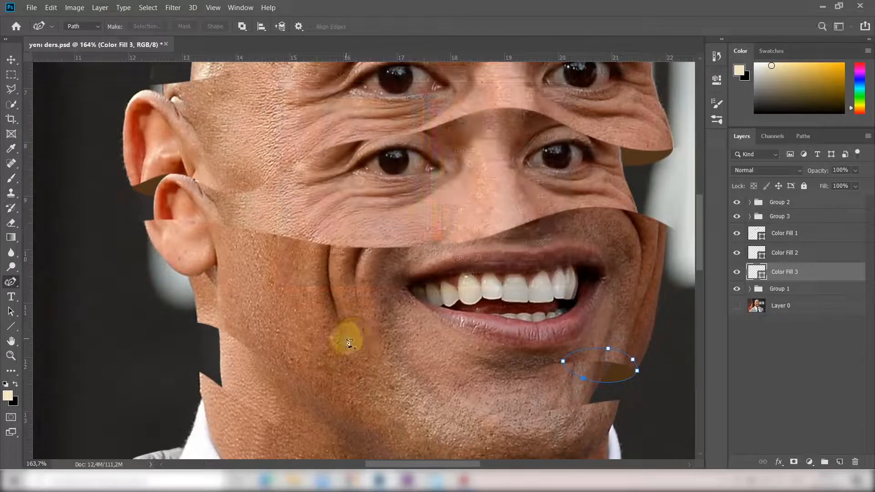
# Step: Add a closed curved shape to Color Fill 3 under the jaw slice's overhang on the image's left side
pyautogui.click(255, 345)
pyautogui.click(227, 352)
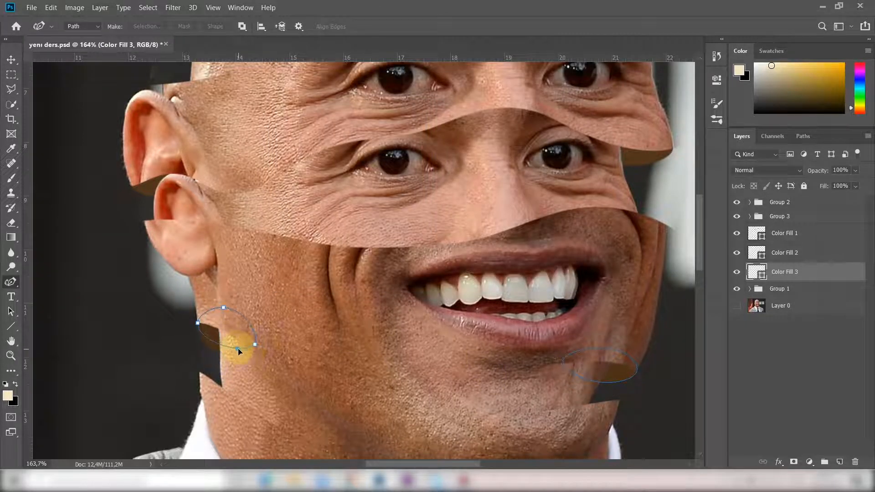
pyautogui.click(199, 324)
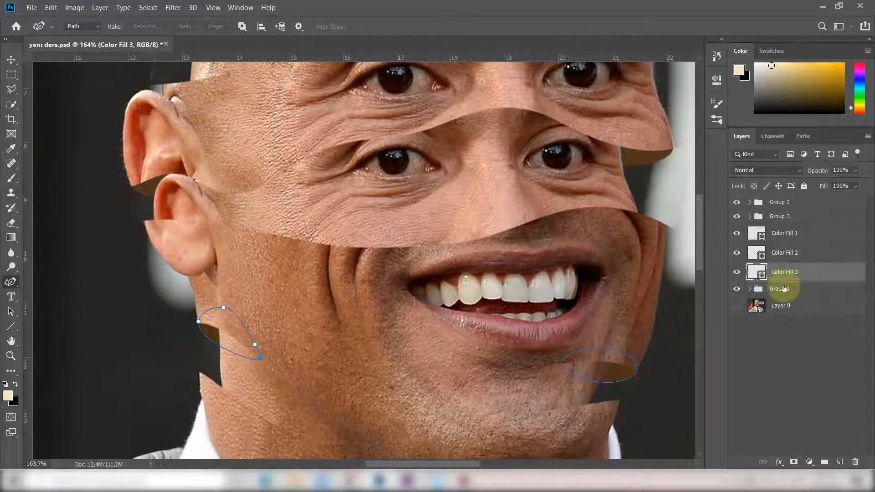
# Step: Group the Color Fill 1, Color Fill 2 and Color Fill 3 layers together
pyautogui.hotkey('ctrl', '0')
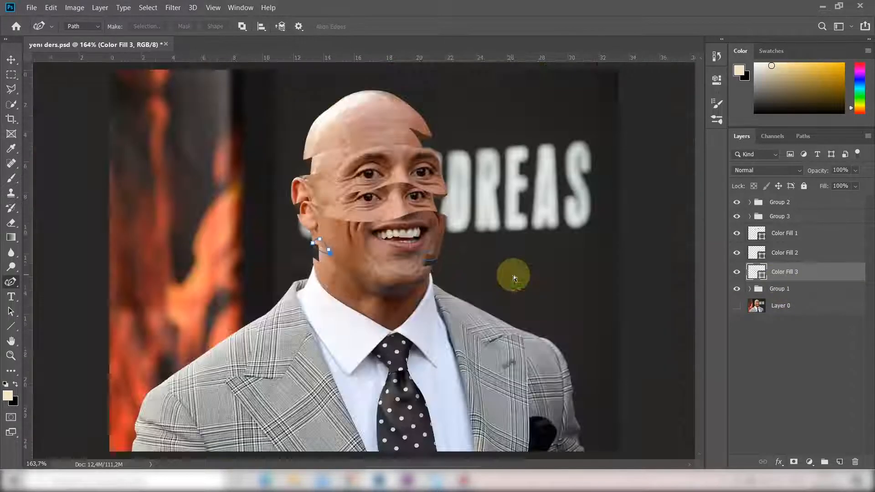
pyautogui.press('v')
pyautogui.click(784, 233)
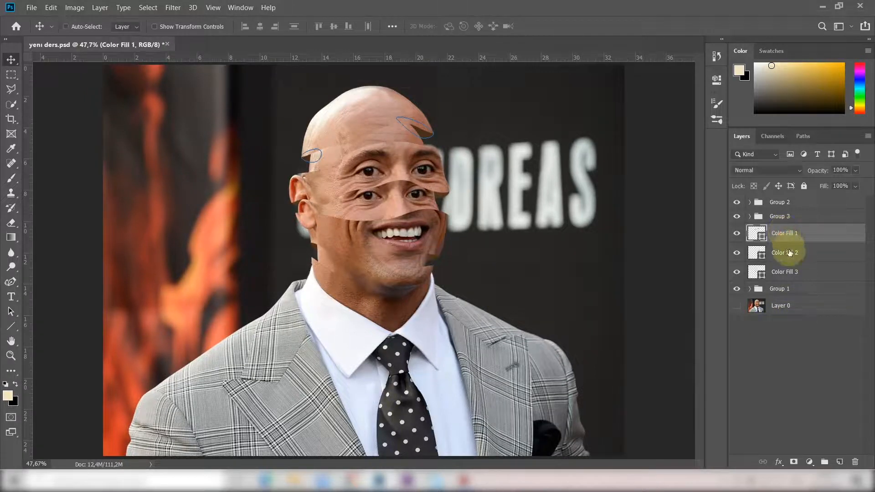
pyautogui.keyDown('ctrl'); pyautogui.click(785, 253); pyautogui.keyUp('ctrl')
pyautogui.keyDown('ctrl'); pyautogui.click(793, 274); pyautogui.keyUp('ctrl')
pyautogui.moveTo(793, 278); pyautogui.dragTo(824, 462)
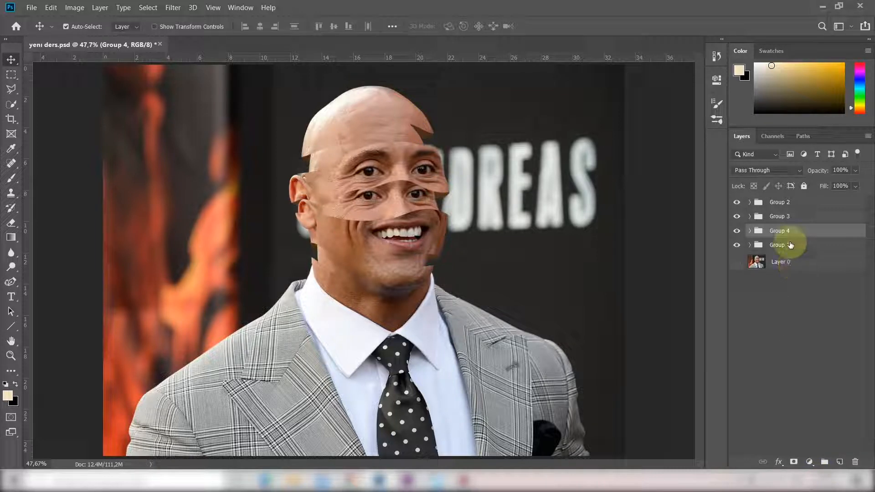
# Step: Expand Group 4 and change Color Fill 1 to a darker, more saturated brown
pyautogui.click(750, 231)
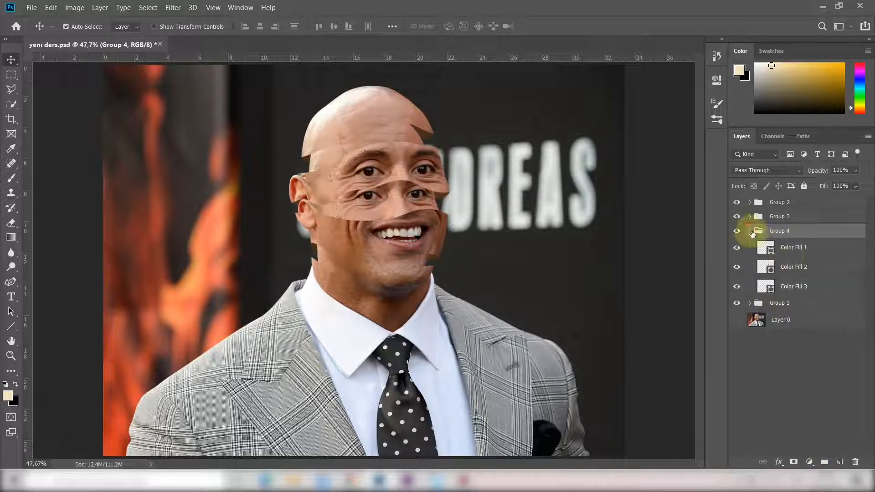
pyautogui.doubleClick(767, 248)
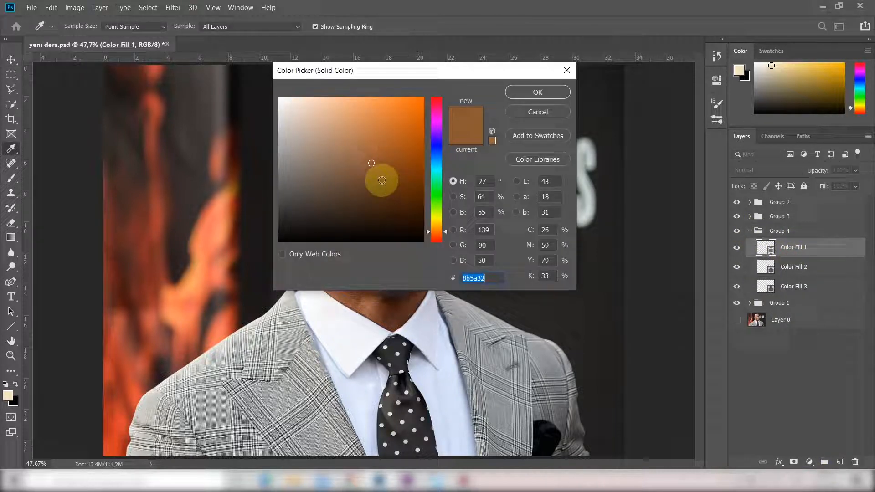
pyautogui.click(382, 181)
pyautogui.click(520, 92)
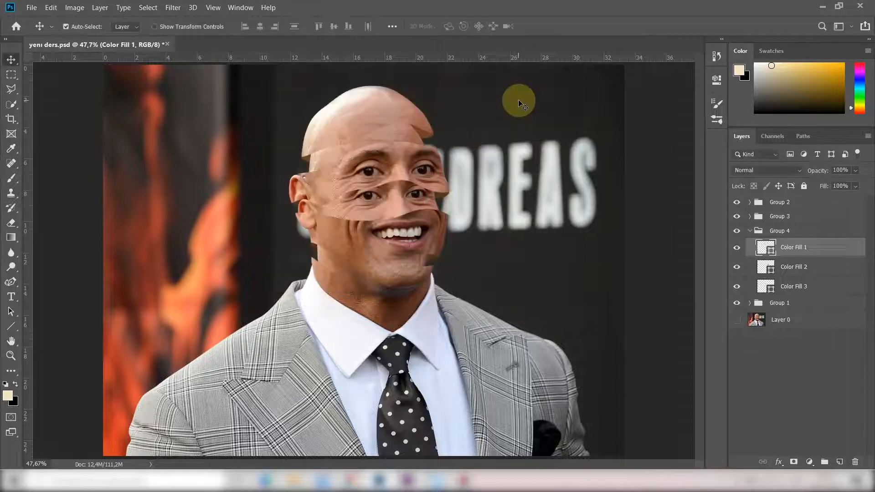
# Step: Recolour Color Fill 2 with the brown sampled from the forehead fill in the image
pyautogui.doubleClick(763, 271)
pyautogui.moveTo(446, 73); pyautogui.dragTo(337, 201)
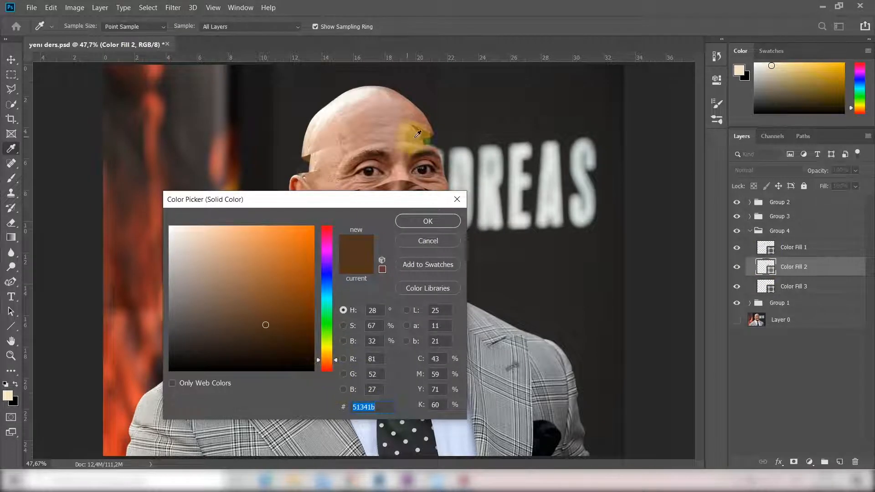
pyautogui.click(429, 133)
pyautogui.click(416, 223)
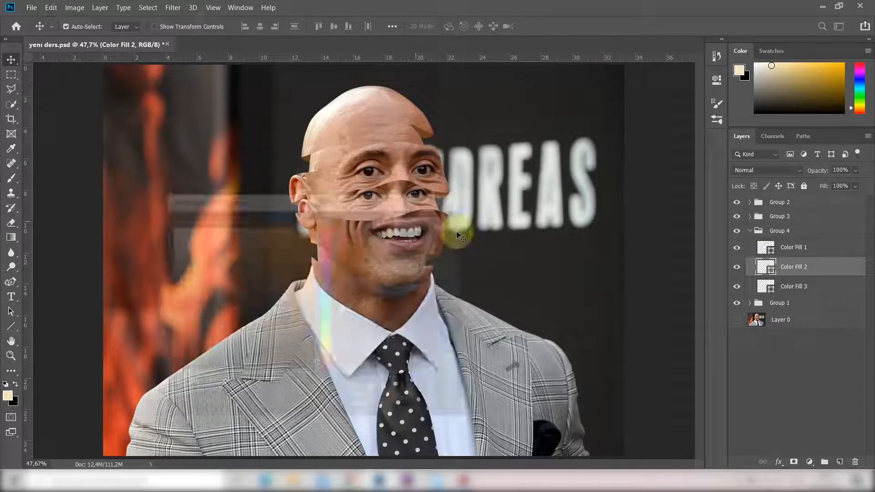
# Step: Recolour Color Fill 3 with the brown sampled from the forehead fill in the image
pyautogui.doubleClick(766, 287)
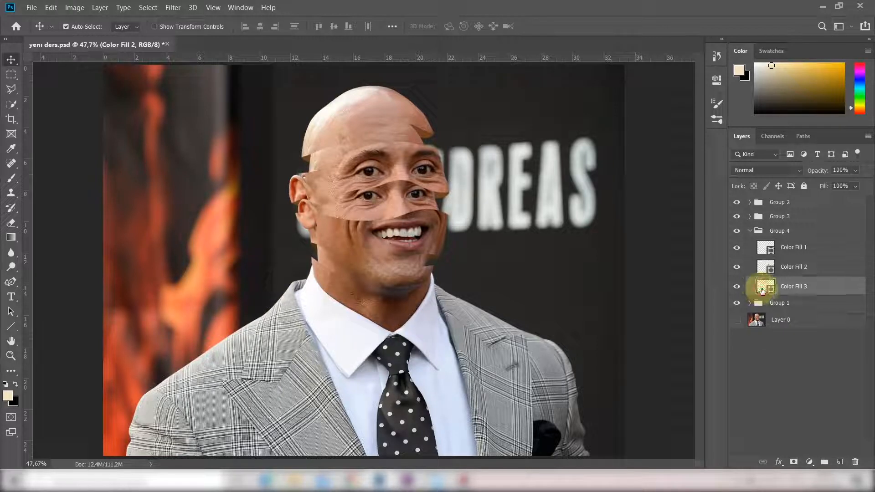
pyautogui.click(427, 131)
pyautogui.click(428, 222)
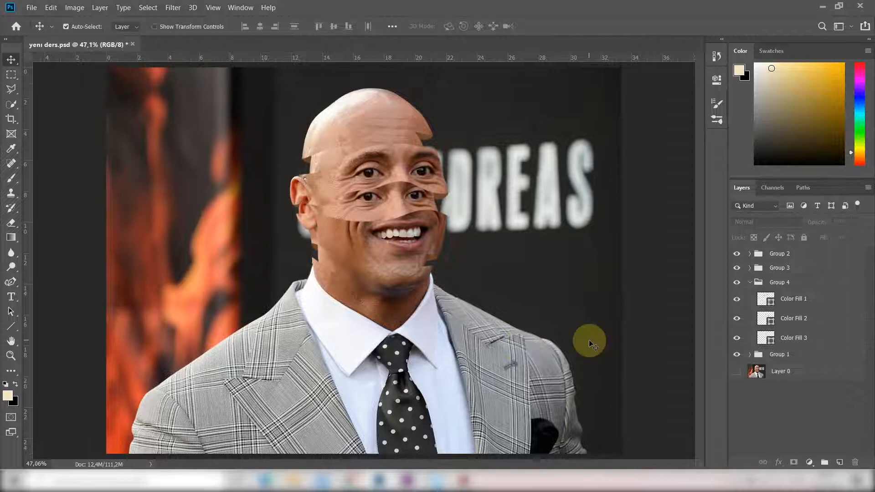
# Step: Collapse Group 4 and add a new empty layer above Group 3, clipped to that group
pyautogui.click(750, 283)
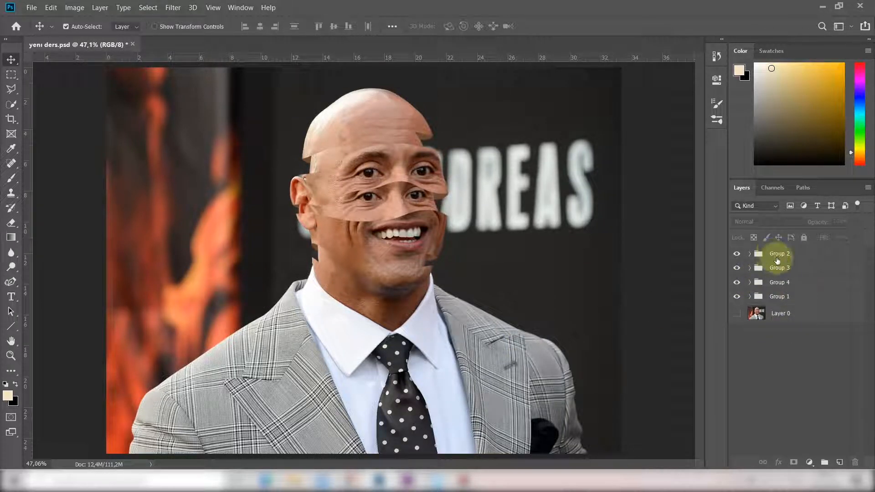
pyautogui.click(779, 269)
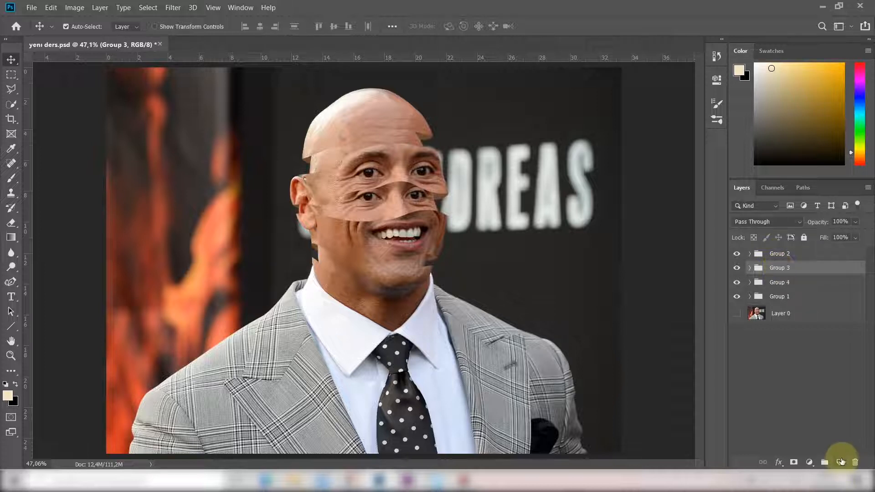
pyautogui.click(840, 462)
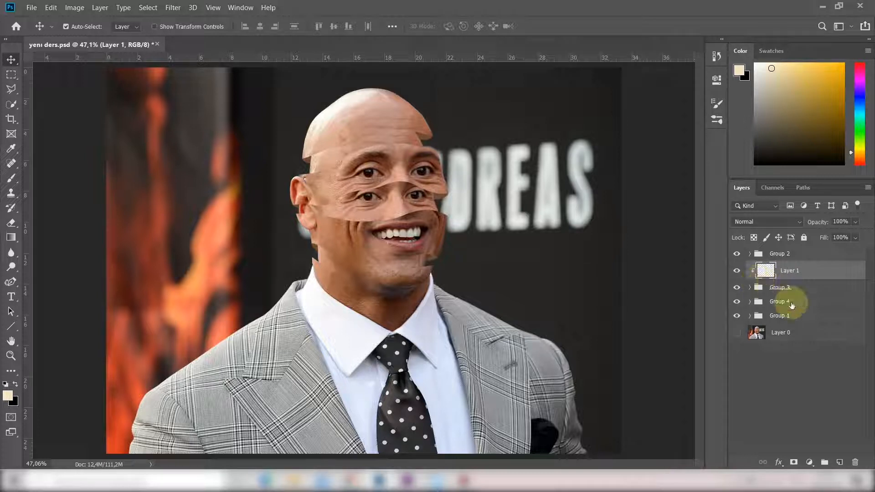
# Step: Set up a soft round brush with 0% hardness and a size of 108 px for shading the face slices
pyautogui.click(11, 181)
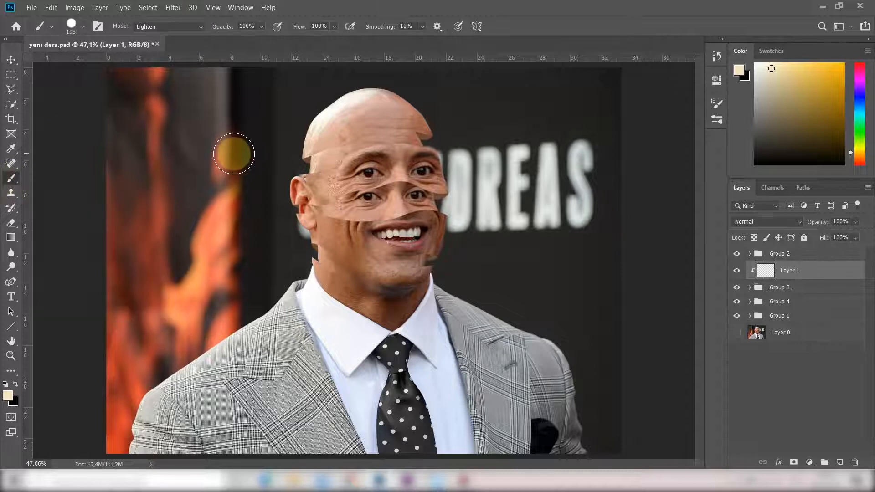
pyautogui.rightClick(233, 154)
pyautogui.click(320, 182)
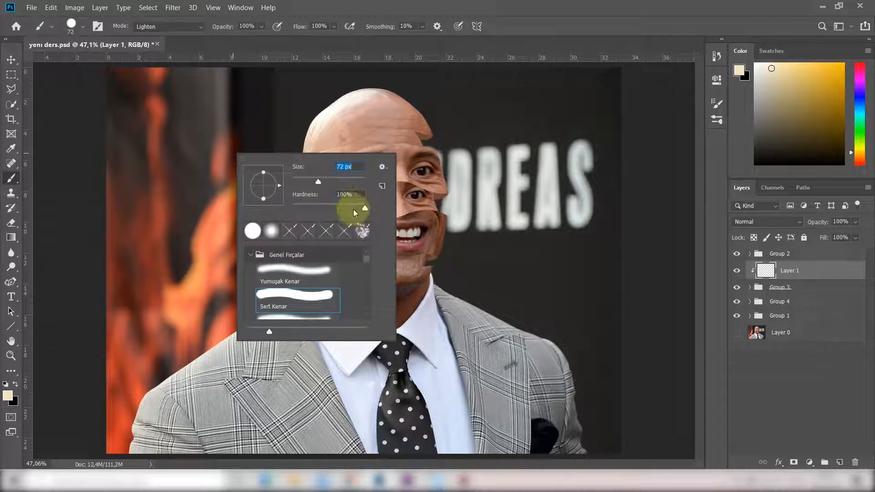
pyautogui.moveTo(365, 210); pyautogui.dragTo(294, 211)
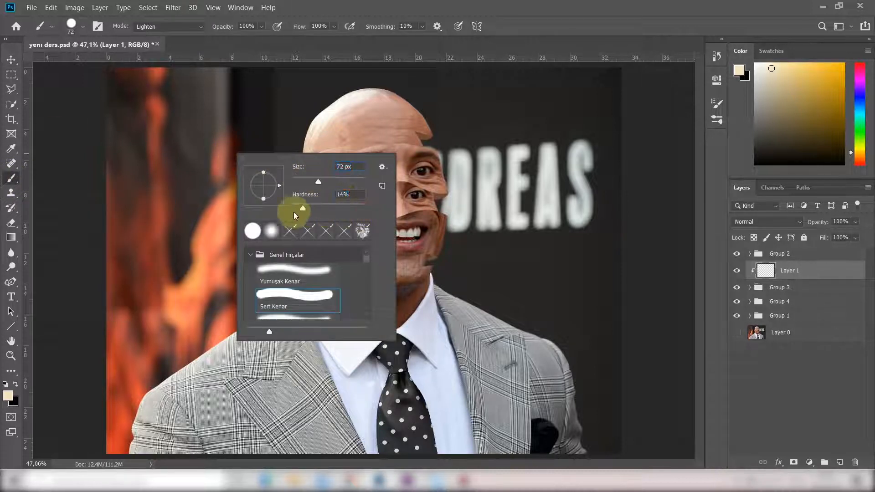
pyautogui.click(328, 182)
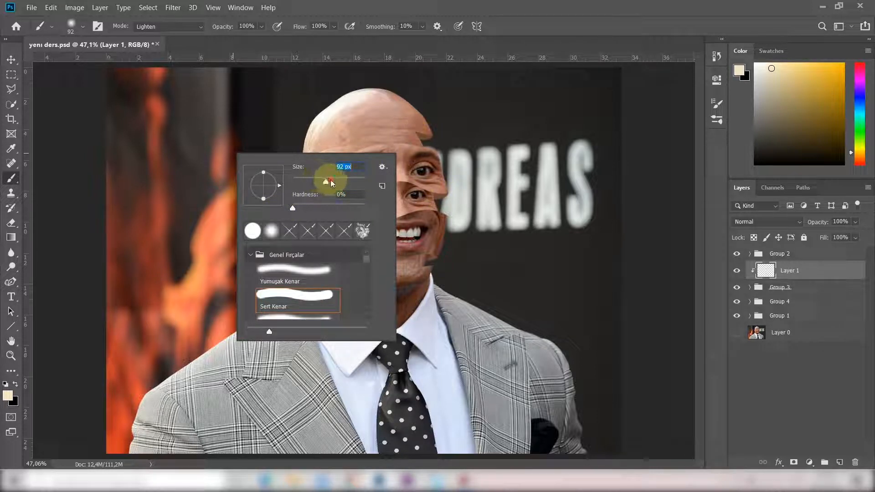
pyautogui.click(11, 355)
pyautogui.moveTo(398, 105); pyautogui.dragTo(420, 127)
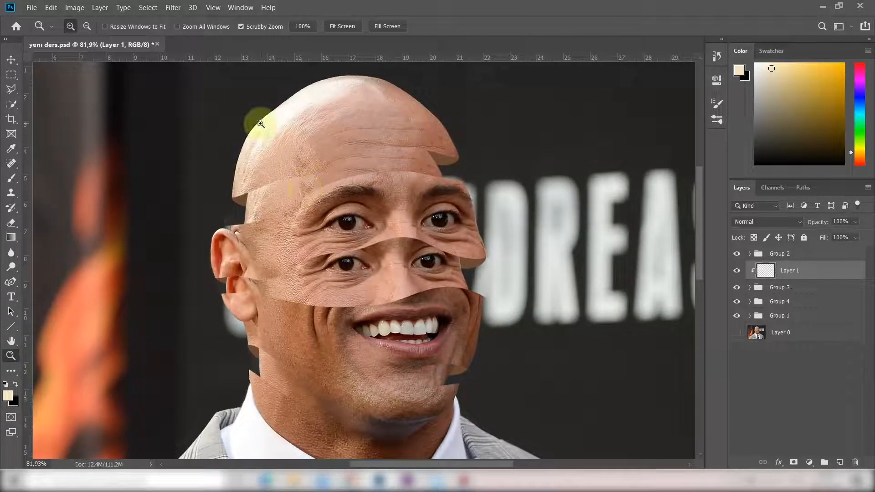
pyautogui.click(11, 178)
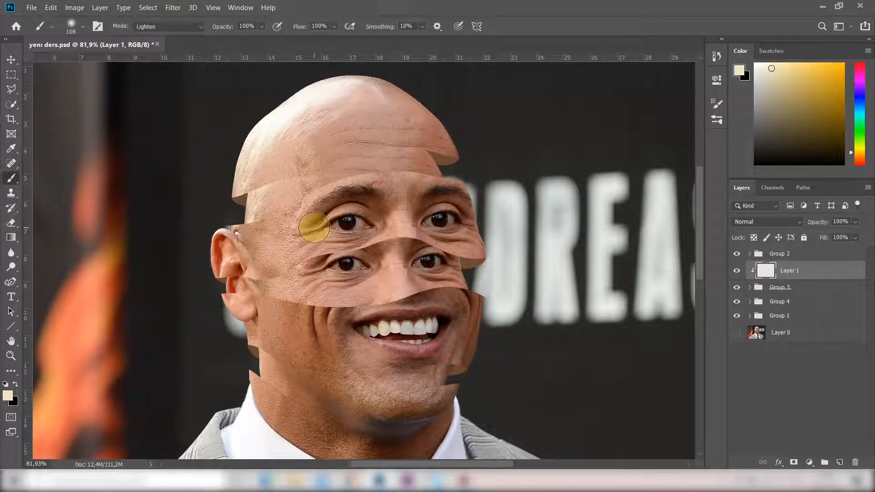
# Step: Sample a dark brown from the shaded edge of the chin as the brush colour
pyautogui.click(11, 148)
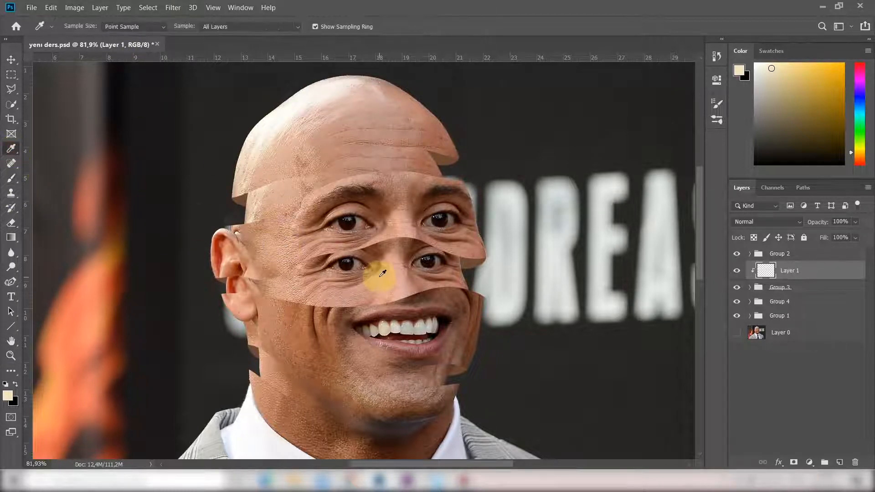
pyautogui.moveTo(477, 326); pyautogui.dragTo(441, 409)
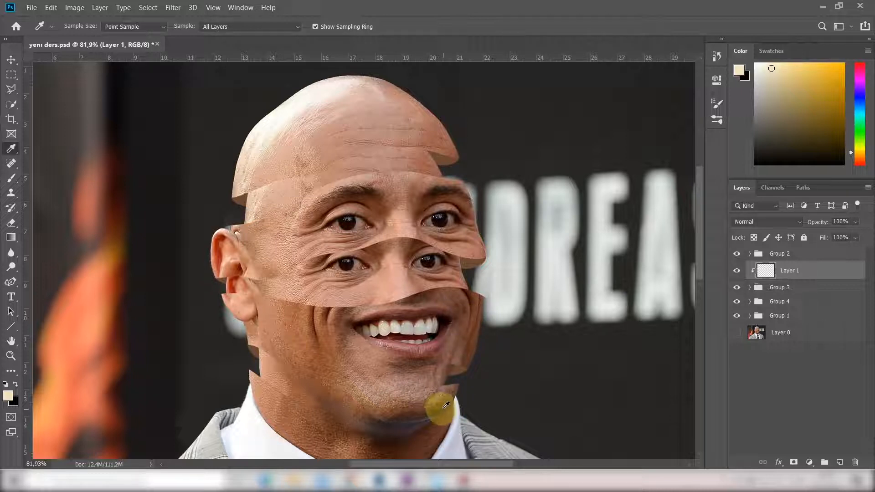
pyautogui.click(443, 405)
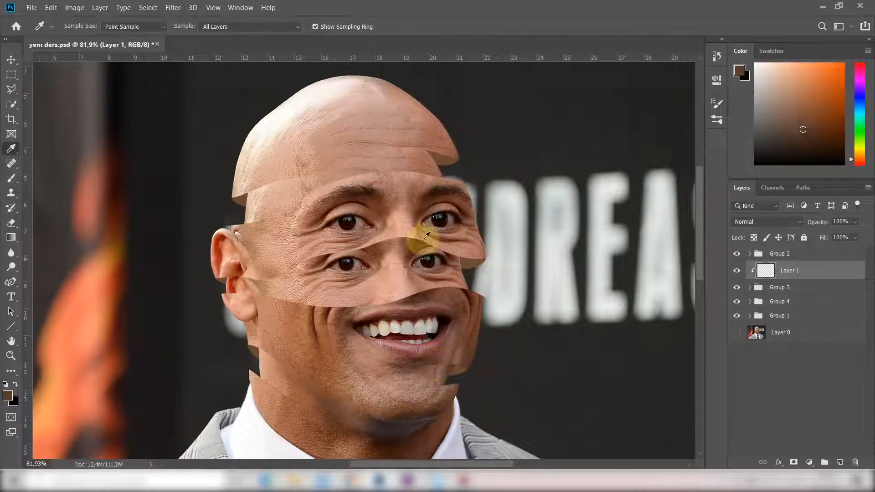
pyautogui.click(11, 178)
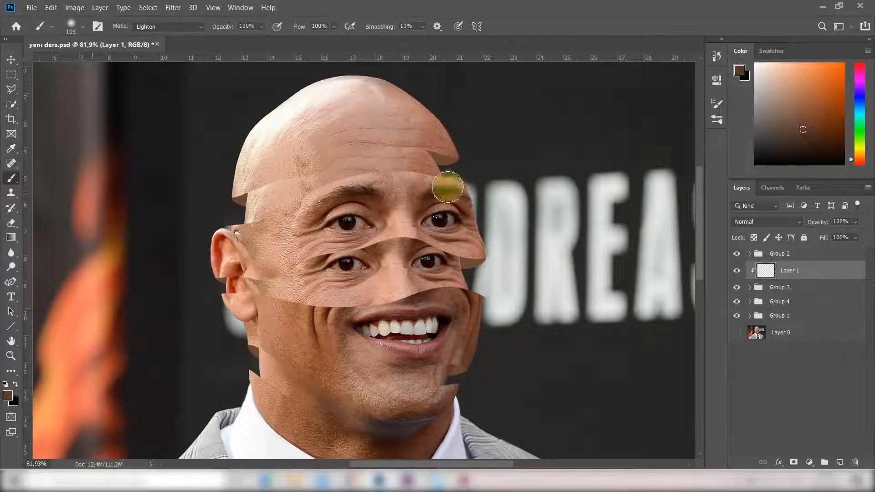
# Step: Reduce the brush to 75 px and paint soft shadows on Layer 1 directly beneath the lower edges of the forehead, eye and jaw slices
pyautogui.moveTo(416, 163); pyautogui.dragTo(441, 156)
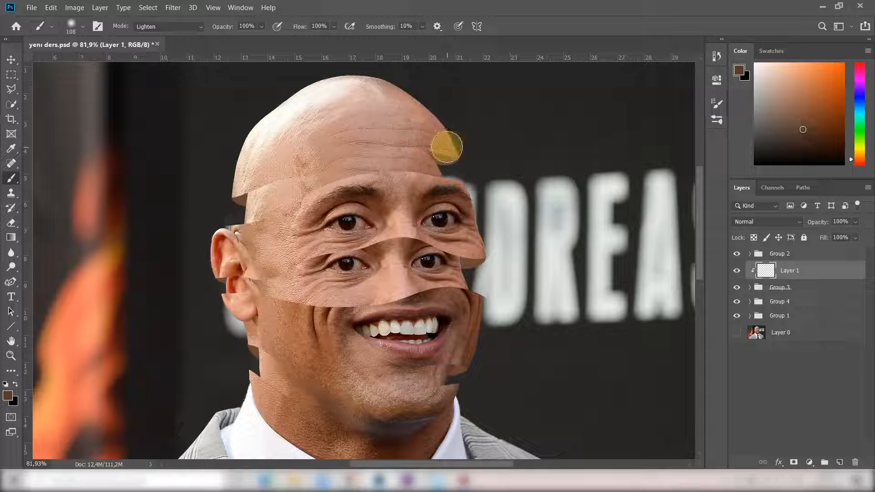
pyautogui.rightClick(446, 146)
pyautogui.click(533, 172)
pyautogui.moveTo(420, 142); pyautogui.dragTo(456, 147)
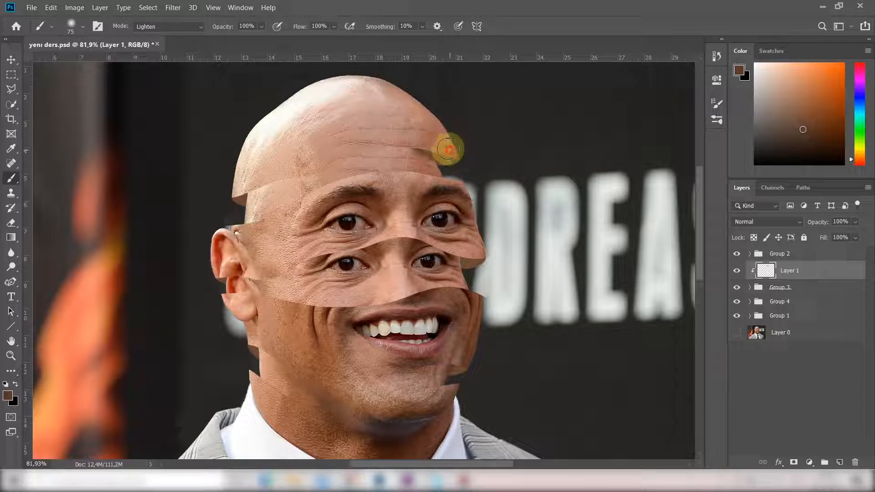
pyautogui.moveTo(415, 141)
pyautogui.mouseDown()
pyautogui.moveTo(376, 139)
pyautogui.moveTo(213, 200)
pyautogui.moveTo(386, 138)
pyautogui.moveTo(463, 200)
pyautogui.moveTo(472, 255)
pyautogui.moveTo(400, 233)
pyautogui.moveTo(297, 256)
pyautogui.moveTo(462, 248)
pyautogui.moveTo(363, 239)
pyautogui.moveTo(276, 267)
pyautogui.moveTo(229, 270)
pyautogui.moveTo(367, 264)
pyautogui.moveTo(422, 371)
pyautogui.moveTo(454, 360)
pyautogui.moveTo(380, 362)
pyautogui.moveTo(436, 364)
pyautogui.moveTo(258, 340)
pyautogui.moveTo(301, 361)
pyautogui.moveTo(371, 346)
pyautogui.mouseUp()
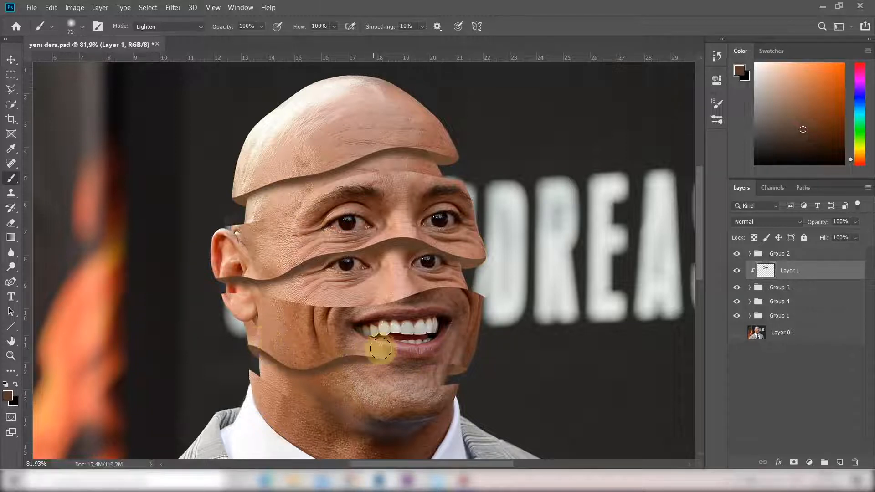
# Step: Set Layer 1's blend mode to Multiply and its opacity to 90%
pyautogui.click(778, 221)
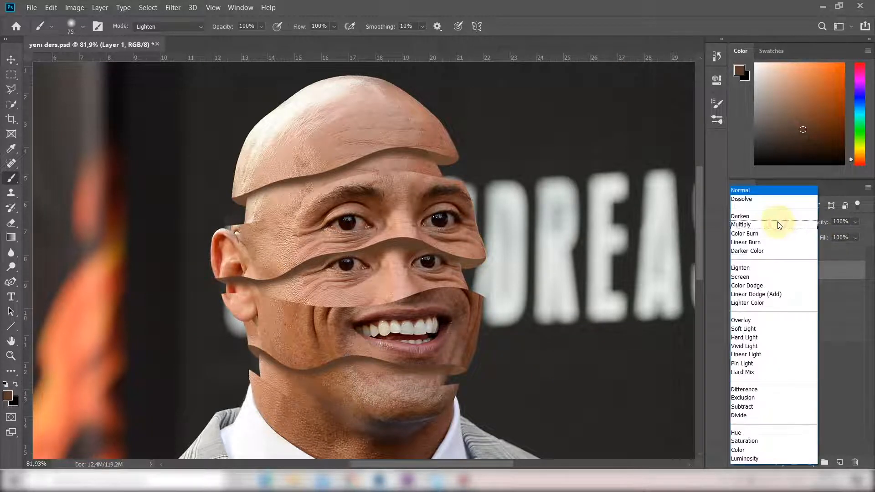
pyautogui.click(754, 226)
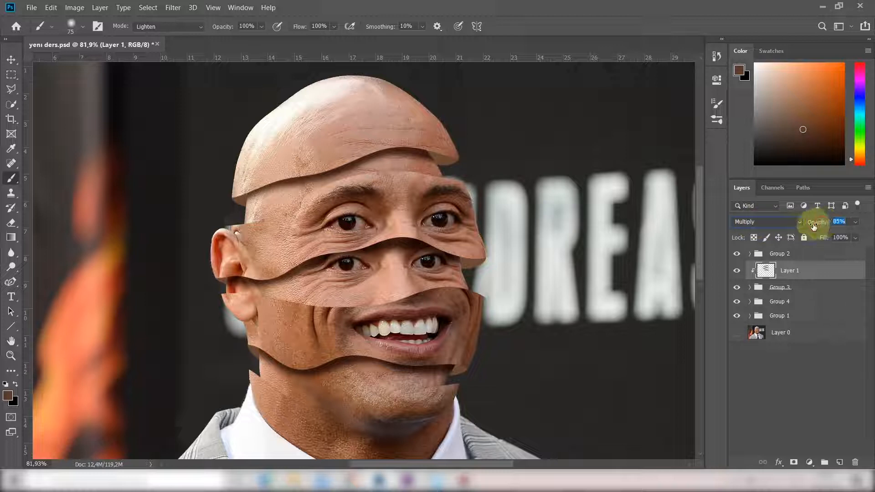
pyautogui.moveTo(815, 227); pyautogui.dragTo(811, 228)
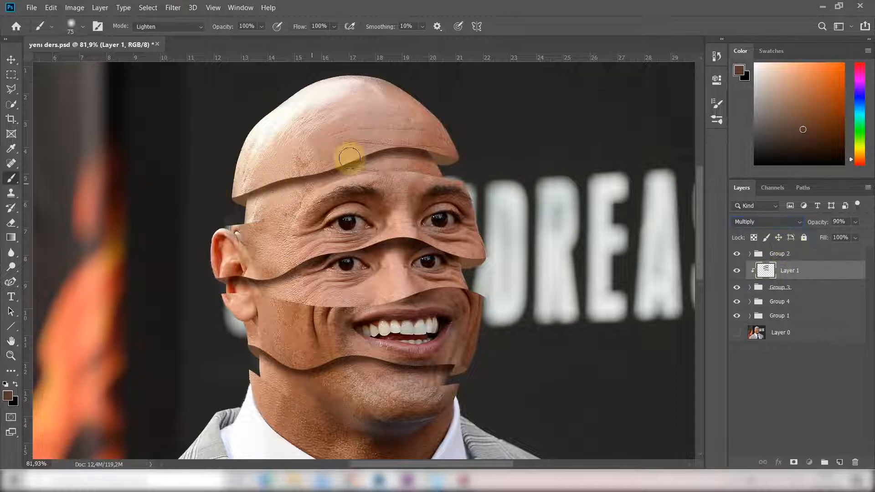
# Step: Enlarge the brush to 108 px and paint shadows on Layer 1 along the remaining cuts above the eyebrows, below the nose and above the chin
pyautogui.press('[')
pyautogui.press('[')
pyautogui.press('[')
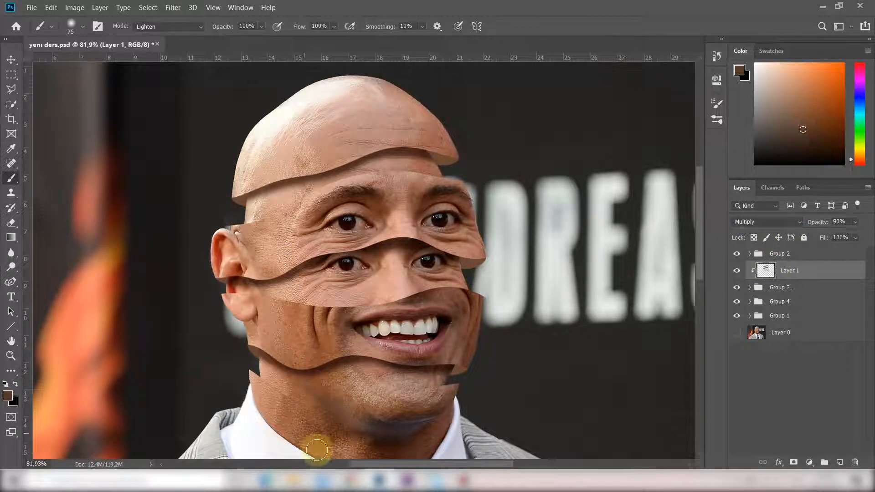
pyautogui.rightClick(433, 187)
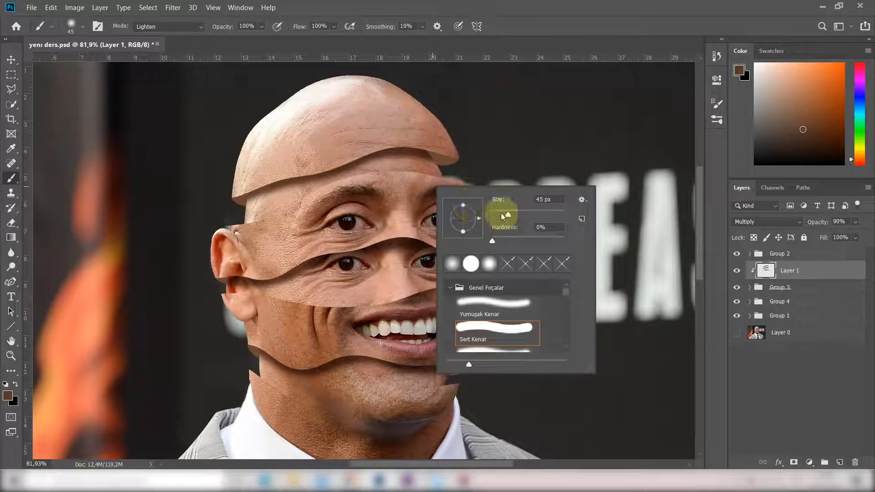
pyautogui.click(502, 211)
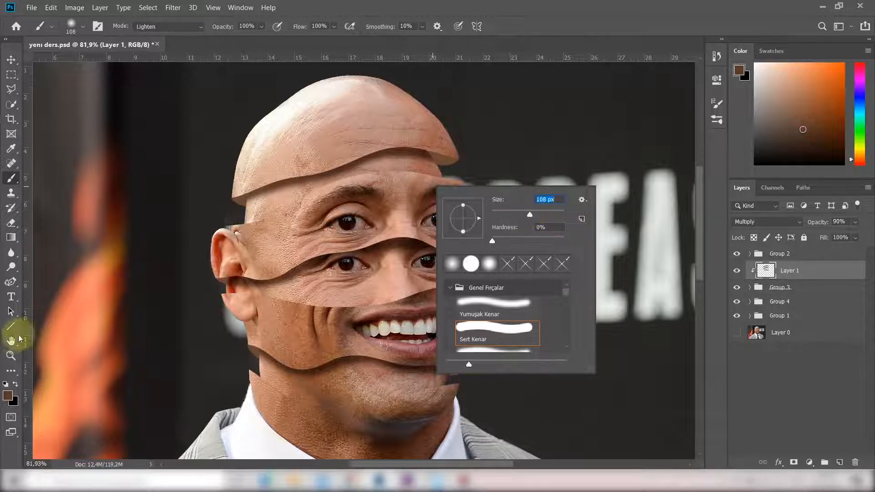
pyautogui.click(11, 356)
pyautogui.moveTo(427, 176)
pyautogui.mouseDown()
pyautogui.moveTo(437, 181)
pyautogui.moveTo(411, 229)
pyautogui.mouseUp()
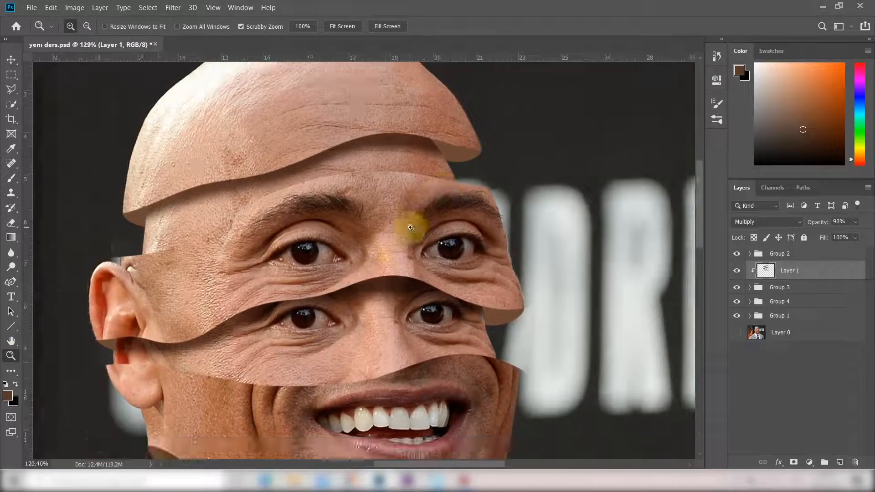
pyautogui.click(11, 177)
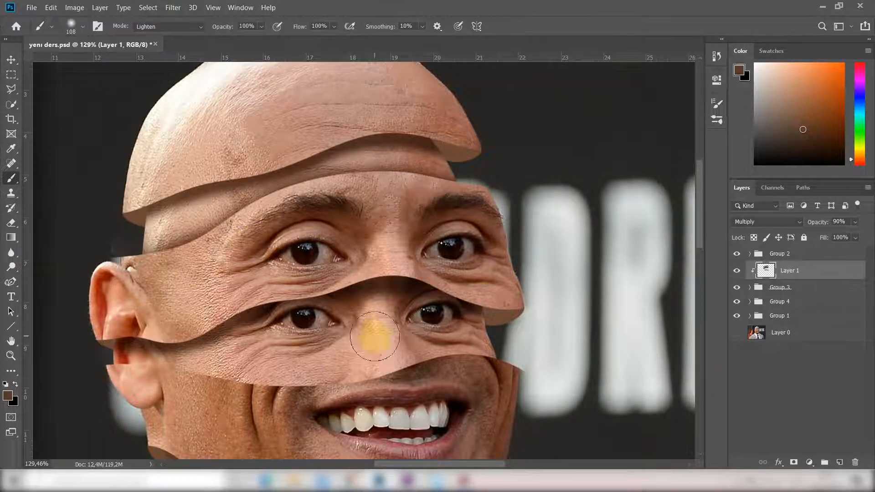
pyautogui.scroll(-3, 434, 337)
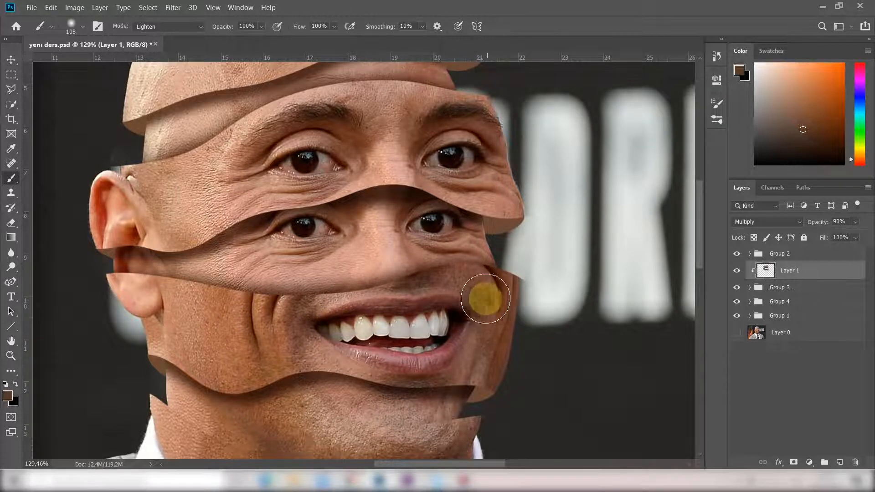
pyautogui.scroll(-4, 476, 319)
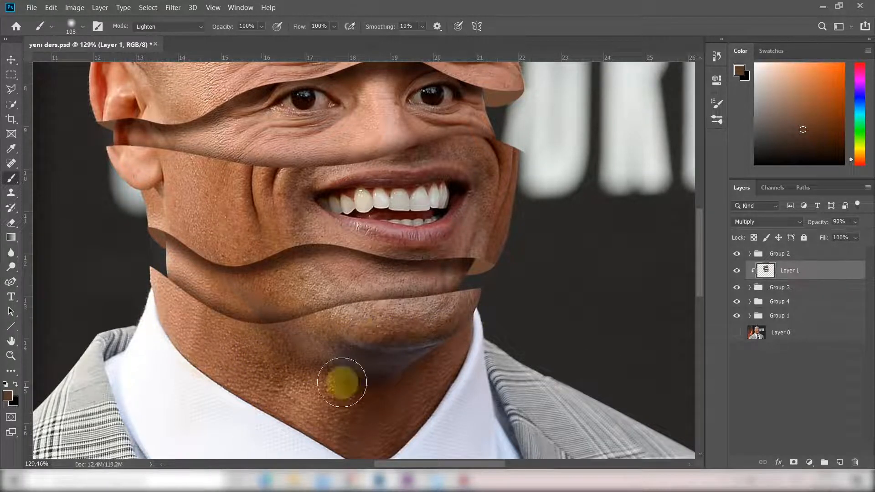
# Step: Add a new empty layer above Group 4 and clip it to that group
pyautogui.hotkey('ctrl', '0')
pyautogui.press('z')
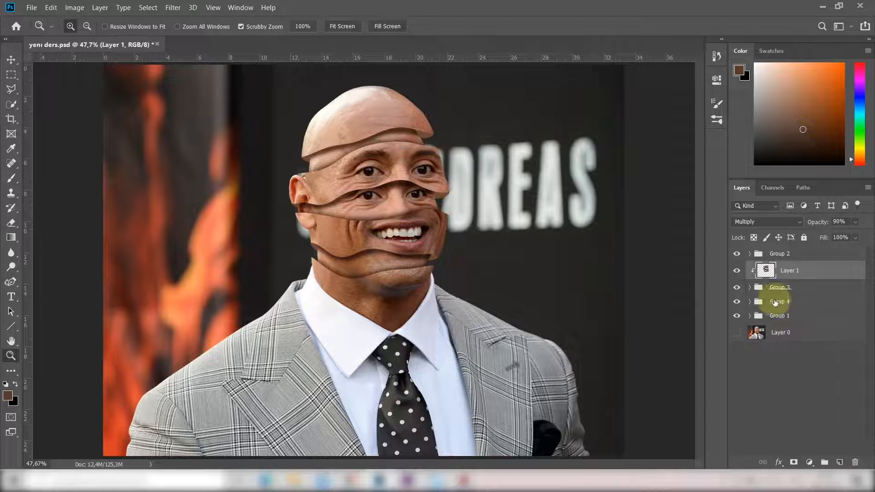
pyautogui.click(775, 302)
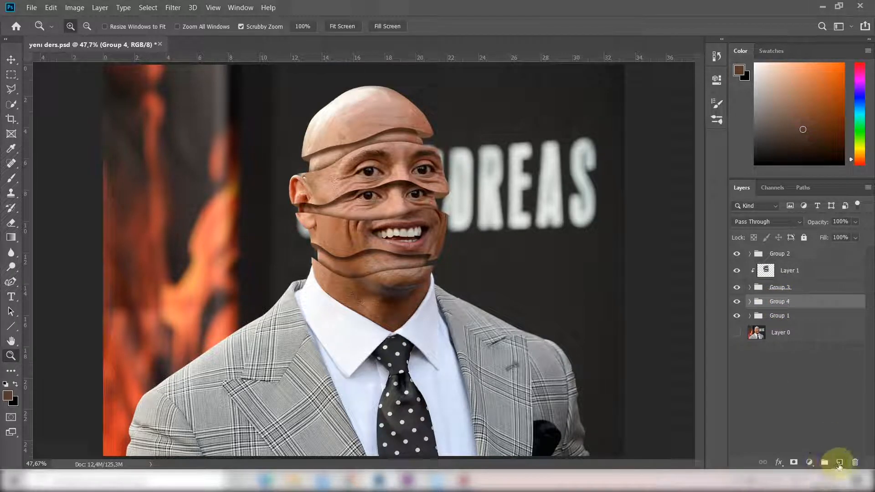
pyautogui.click(839, 464)
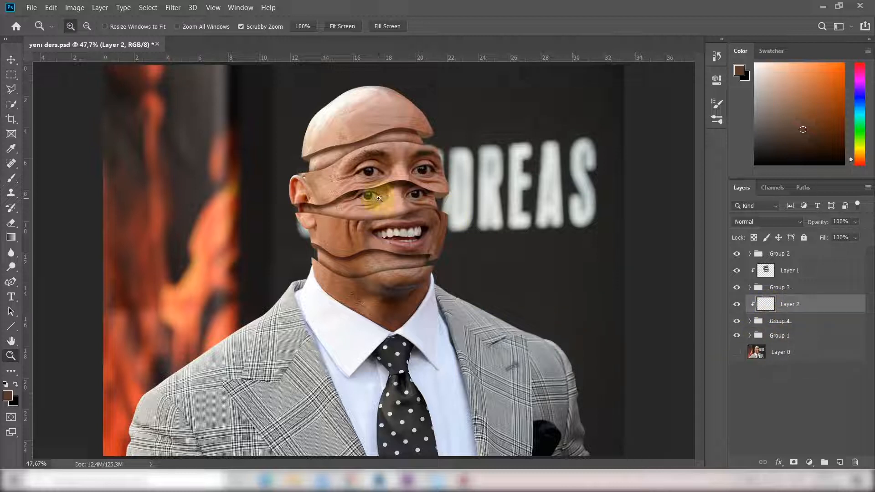
# Step: Sample a very dark brown near the cut edge beside the lower eye as the brush colour for Layer 2
pyautogui.moveTo(406, 151); pyautogui.dragTo(434, 183)
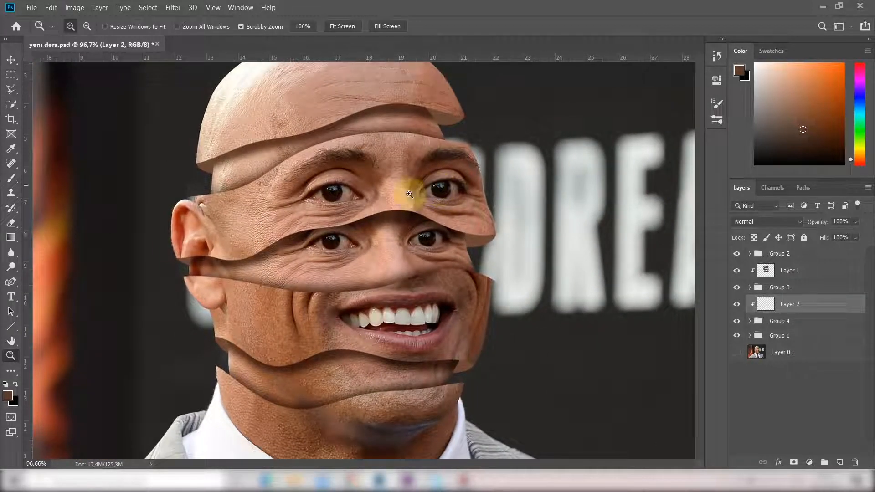
pyautogui.click(11, 179)
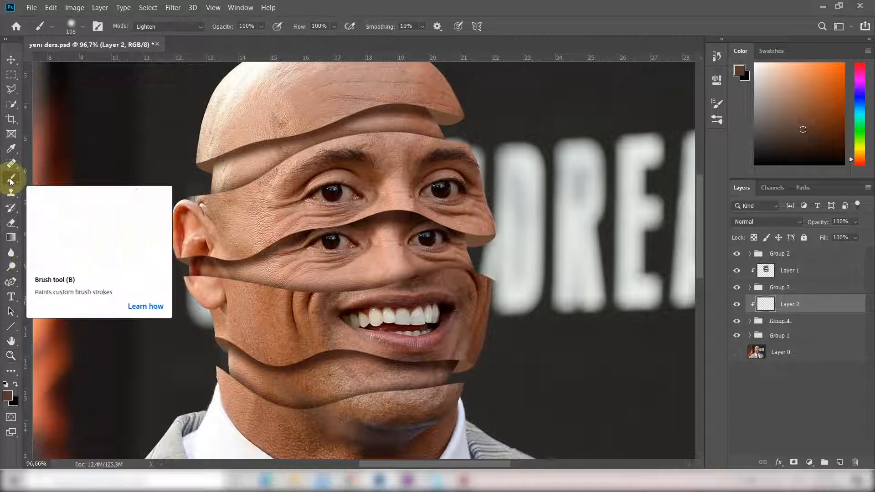
pyautogui.click(11, 148)
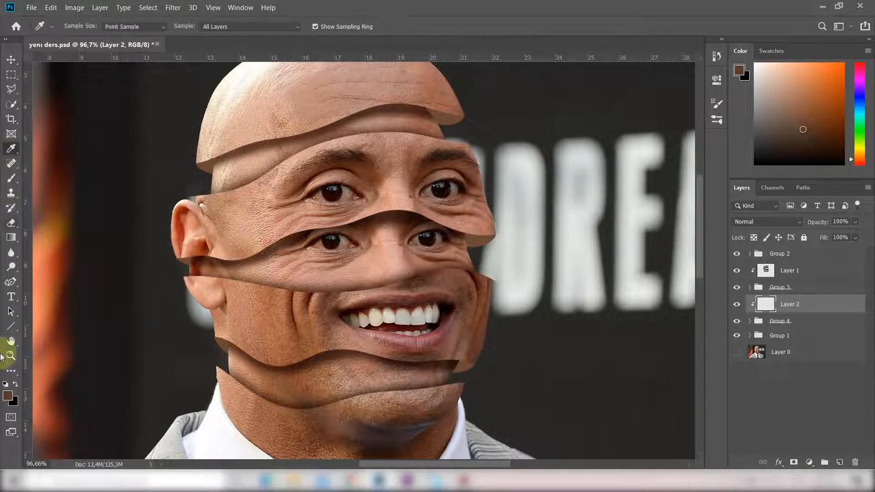
pyautogui.click(305, 234)
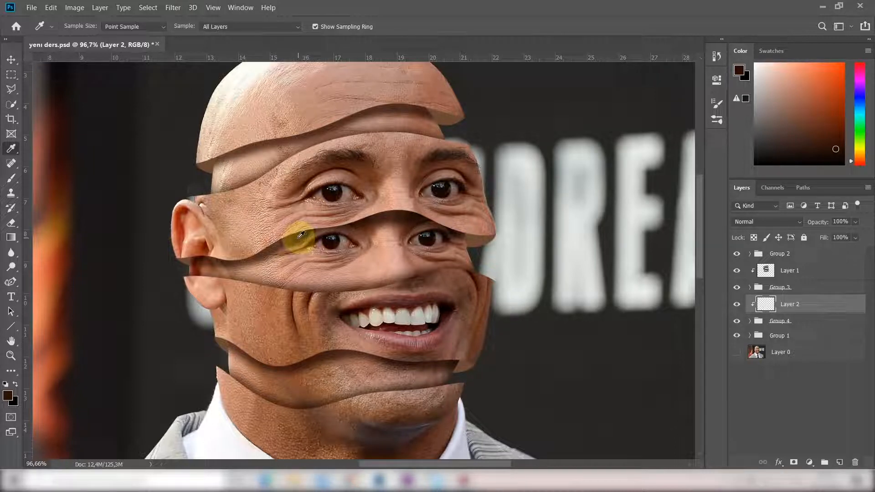
# Step: Sample a slightly lighter dark brown beside the lower eye as the brush colour and set the brush size to 77 px
pyautogui.click(300, 236)
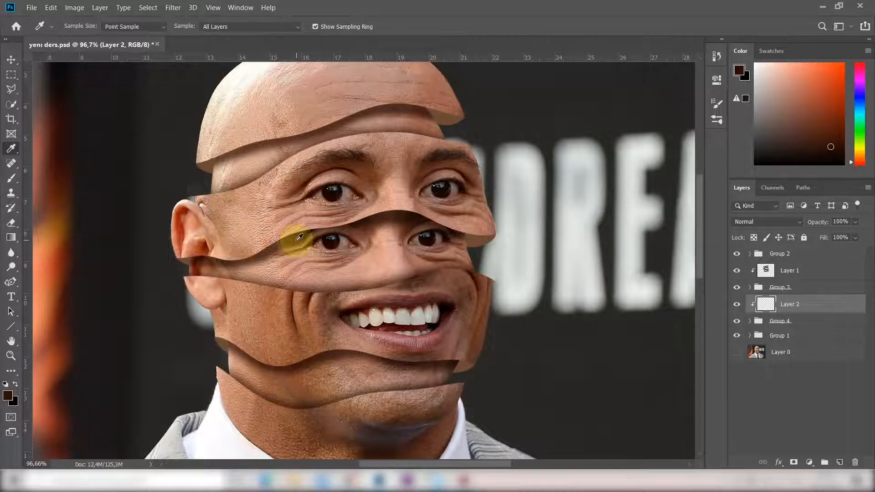
pyautogui.click(11, 178)
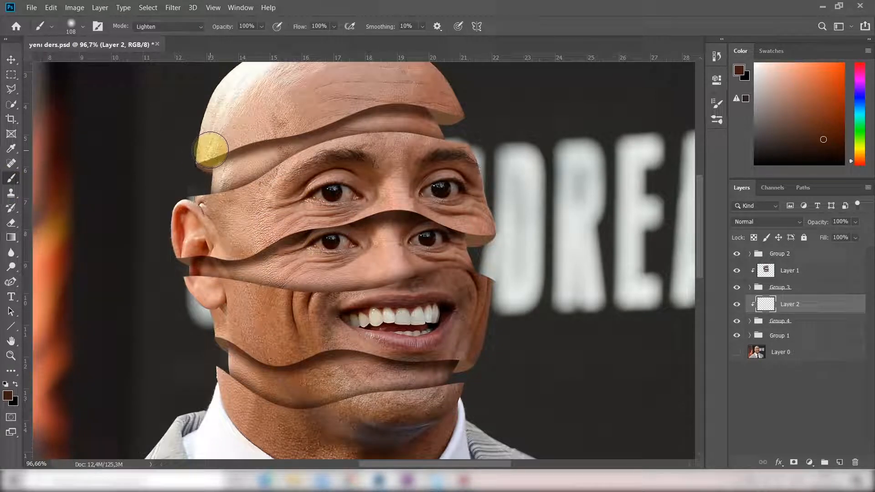
pyautogui.rightClick(211, 149)
pyautogui.moveTo(300, 175); pyautogui.dragTo(298, 173)
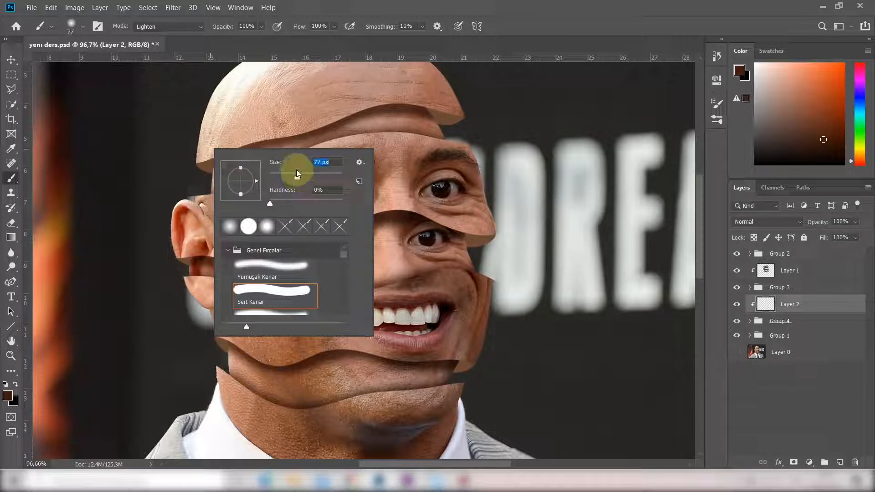
# Step: Paint shadows on Layer 2 over the brown inner fill at both outer ends of the top head slice
pyautogui.click(10, 355)
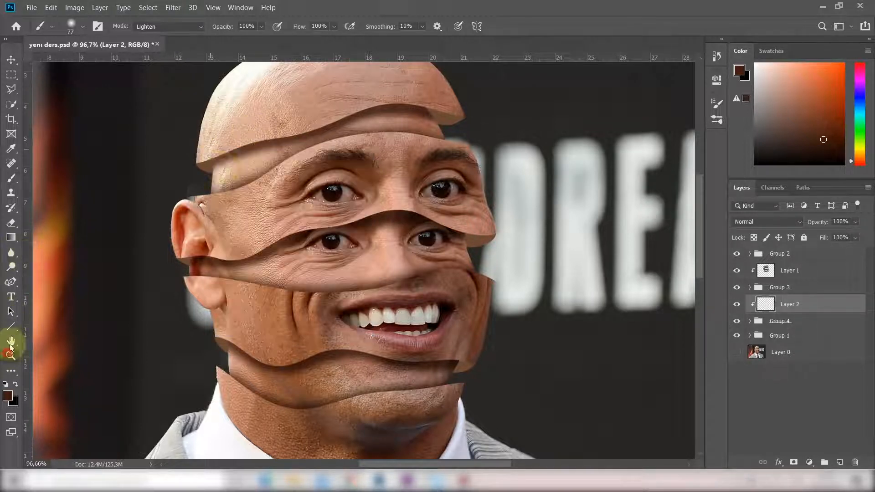
pyautogui.moveTo(239, 139); pyautogui.dragTo(249, 142)
pyautogui.press('b')
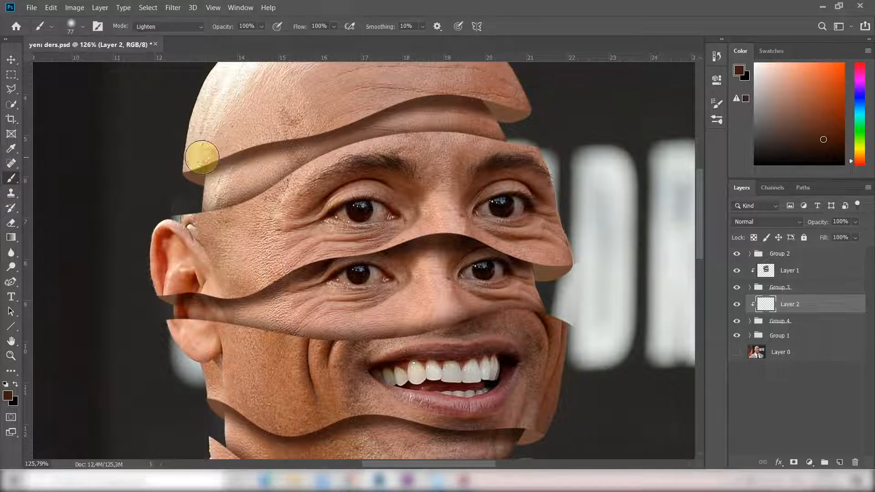
pyautogui.rightClick(252, 144)
pyautogui.moveTo(341, 204); pyautogui.dragTo(352, 203)
pyautogui.click(212, 145)
pyautogui.moveTo(175, 156); pyautogui.dragTo(195, 151)
pyautogui.moveTo(569, 133); pyautogui.dragTo(521, 92)
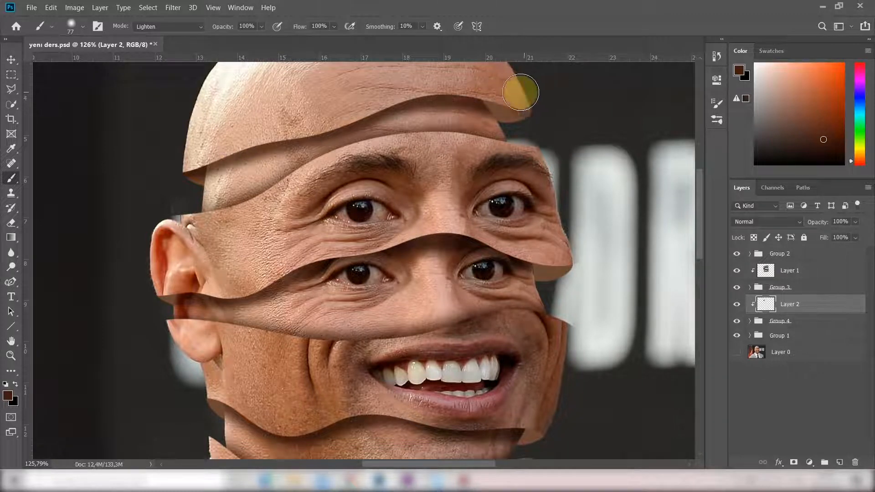
# Step: Set Layer 2's blend mode to Multiply and its opacity to 75%
pyautogui.click(775, 222)
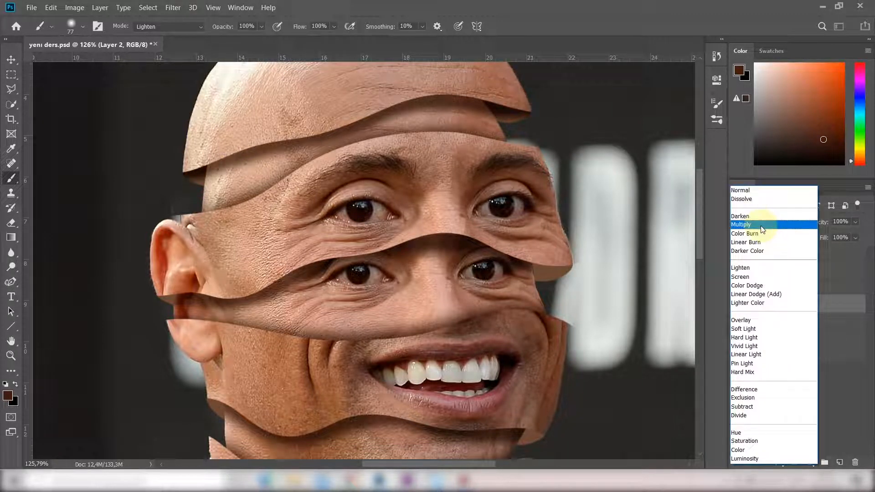
pyautogui.click(763, 226)
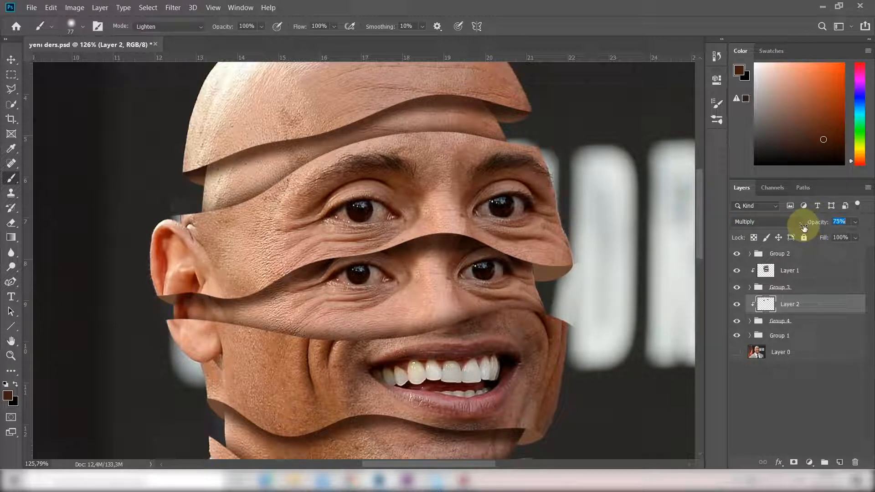
pyautogui.moveTo(804, 227); pyautogui.dragTo(803, 226)
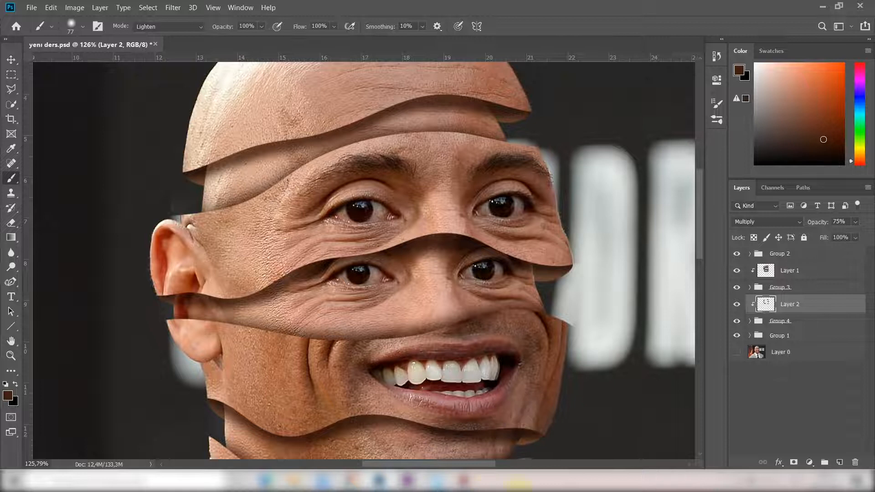
# Step: Change the black swatch to white, touch up the inner fill beneath the top head slice on Layer 2, and restore brown as the foreground colour
pyautogui.hotkey('ctrl', '0')
pyautogui.press('z')
pyautogui.moveTo(325, 143); pyautogui.dragTo(392, 146)
pyautogui.click(13, 177)
pyautogui.press('x')
pyautogui.press('x')
pyautogui.hscroll(3, 524, 218)
pyautogui.press('x')
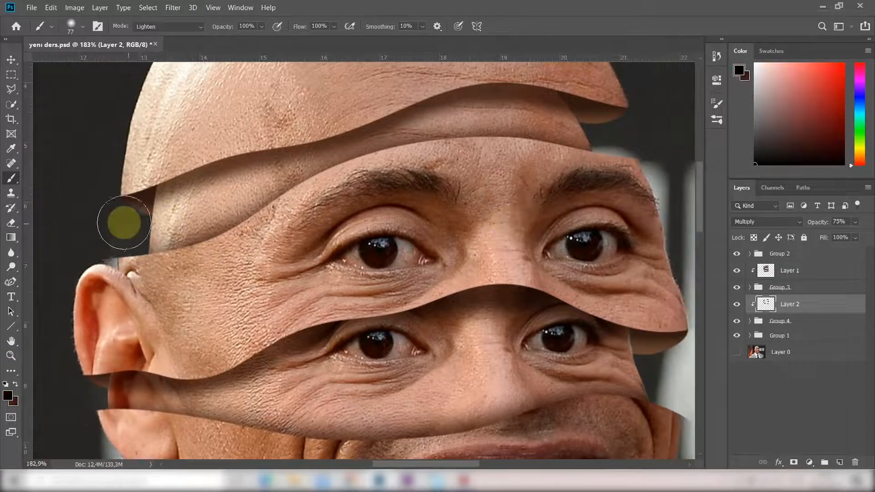
pyautogui.click(8, 396)
pyautogui.moveTo(444, 287); pyautogui.dragTo(425, 270)
pyautogui.press('Return')
pyautogui.moveTo(117, 233); pyautogui.dragTo(137, 217)
pyautogui.press('x')
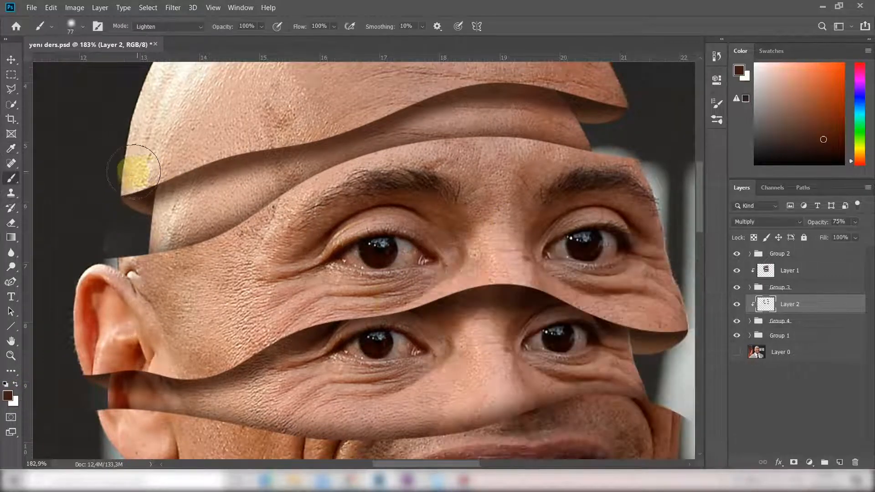
pyautogui.keyDown('ctrl'); pyautogui.click(311, 264); pyautogui.keyUp('ctrl')
pyautogui.hscroll(1, 347, 246)
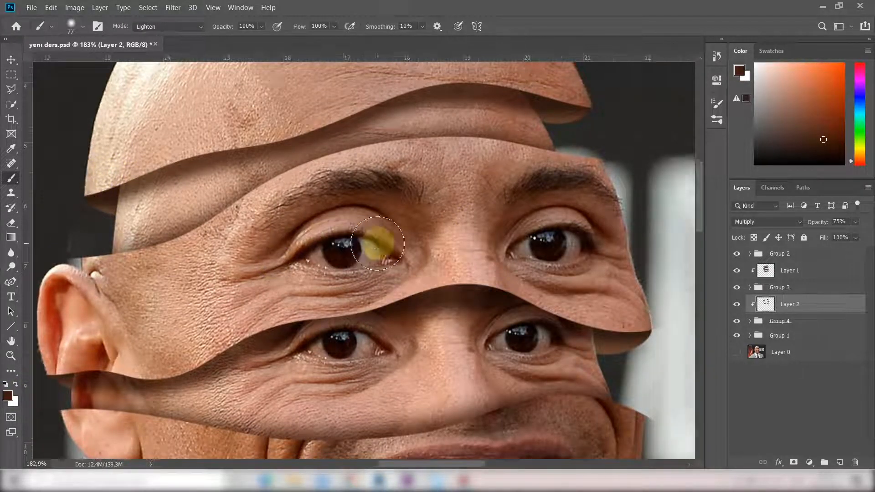
pyautogui.hotkey('ctrl', '0')
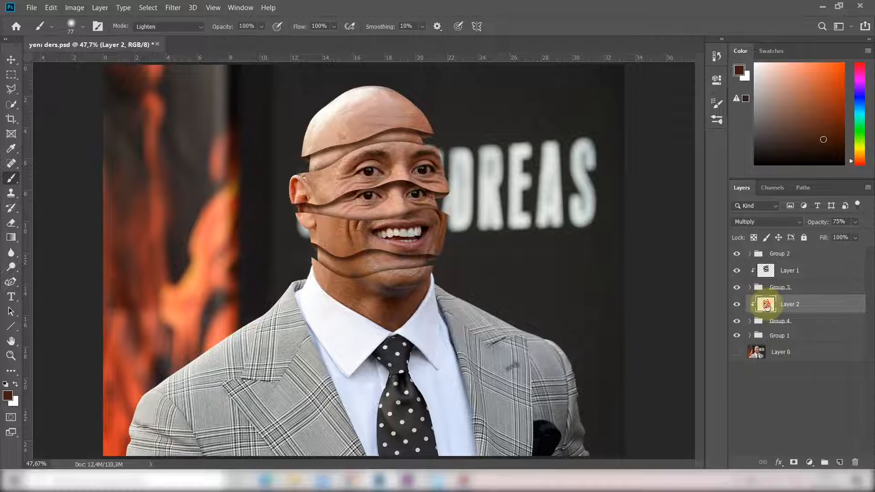
# Step: Give Layer 0 copy 2 in Group 2 an Inner Bevel with 834% depth, 4 px size, 77% highlight opacity and 39% shadow opacity
pyautogui.click(750, 254)
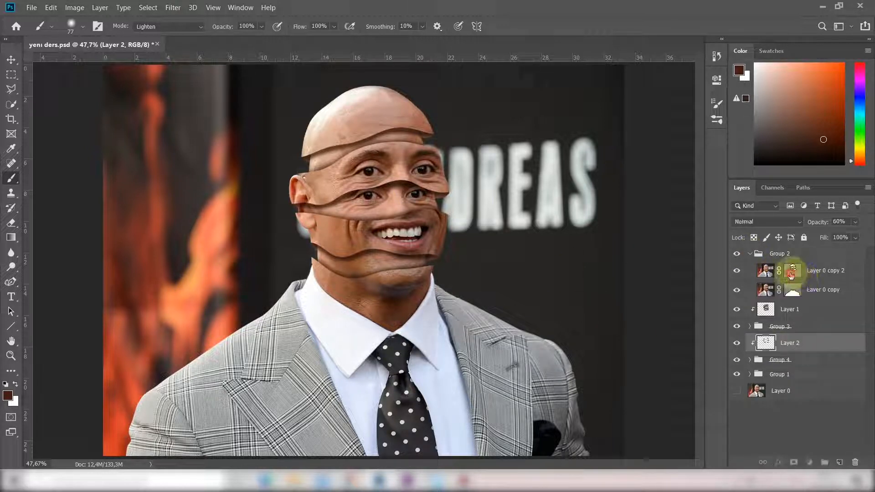
pyautogui.click(791, 273)
pyautogui.click(764, 276)
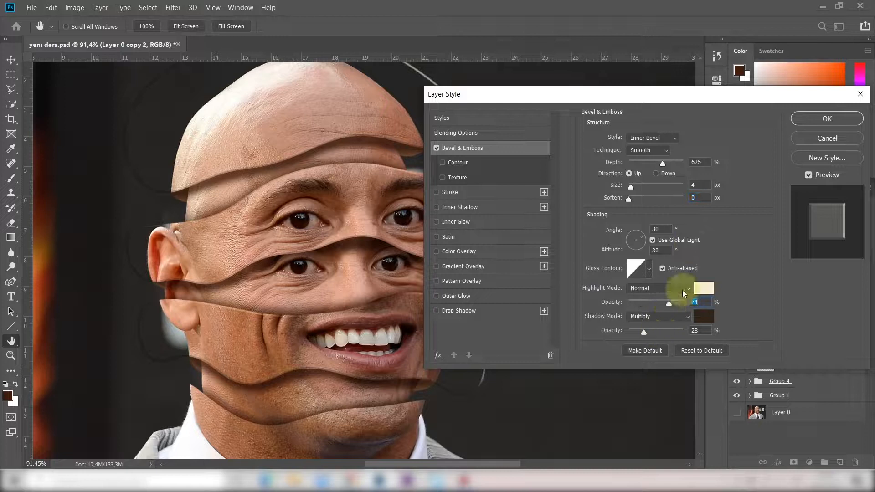
pyautogui.moveTo(664, 332); pyautogui.dragTo(651, 334)
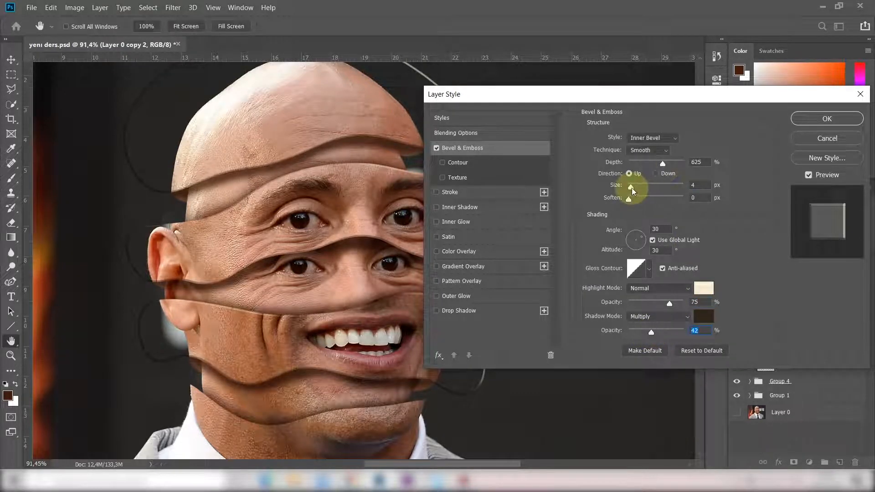
pyautogui.moveTo(670, 306); pyautogui.dragTo(670, 304)
pyautogui.moveTo(663, 163)
pyautogui.mouseDown()
pyautogui.moveTo(682, 165)
pyautogui.moveTo(675, 163)
pyautogui.mouseUp()
pyautogui.moveTo(651, 336)
pyautogui.mouseDown()
pyautogui.moveTo(664, 334)
pyautogui.moveTo(645, 336)
pyautogui.moveTo(651, 341)
pyautogui.mouseUp()
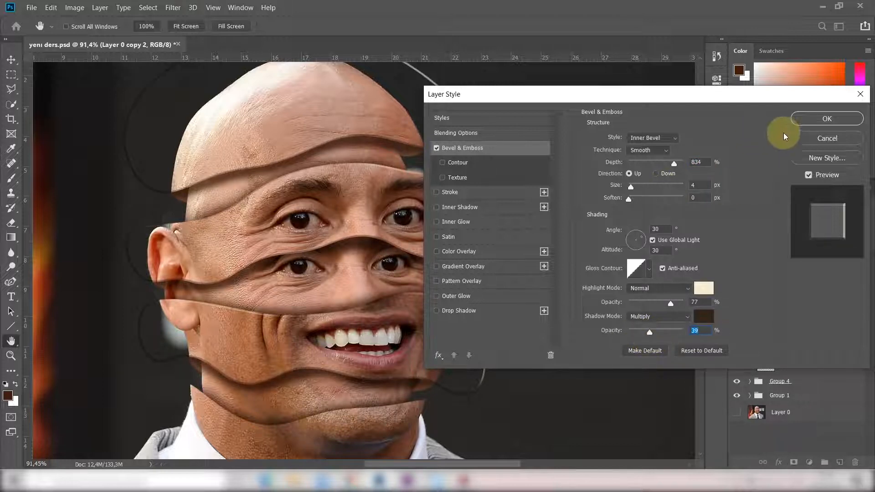
pyautogui.click(816, 121)
# Step: Split Layer 0 copy 2's bevel effect into separate layers and hide the Inner Bevel Highlights layer with a black mask
pyautogui.press('z')
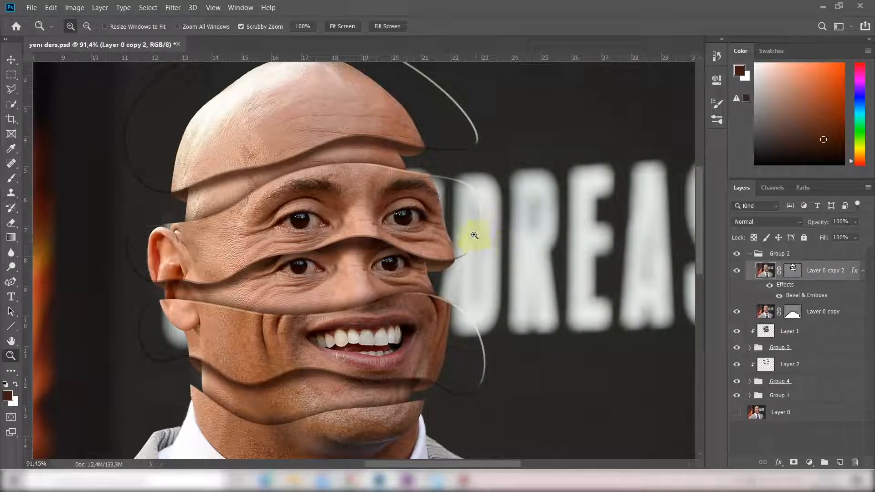
pyautogui.rightClick(856, 272)
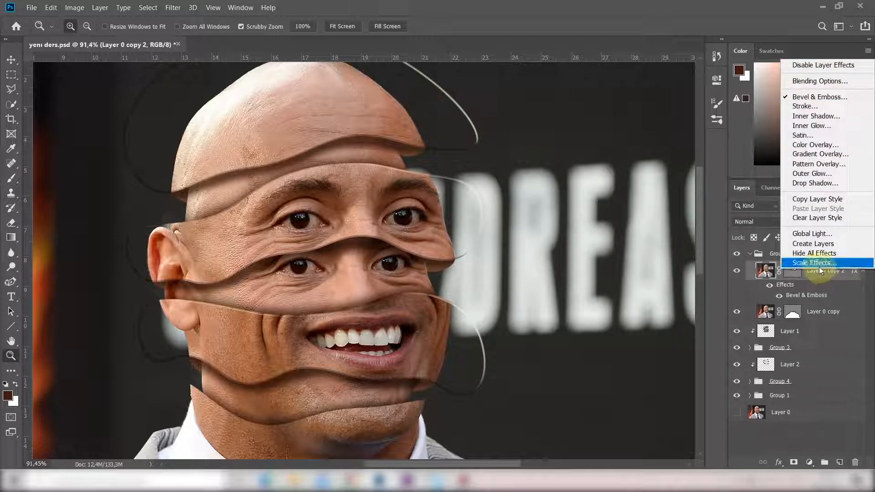
pyautogui.click(817, 245)
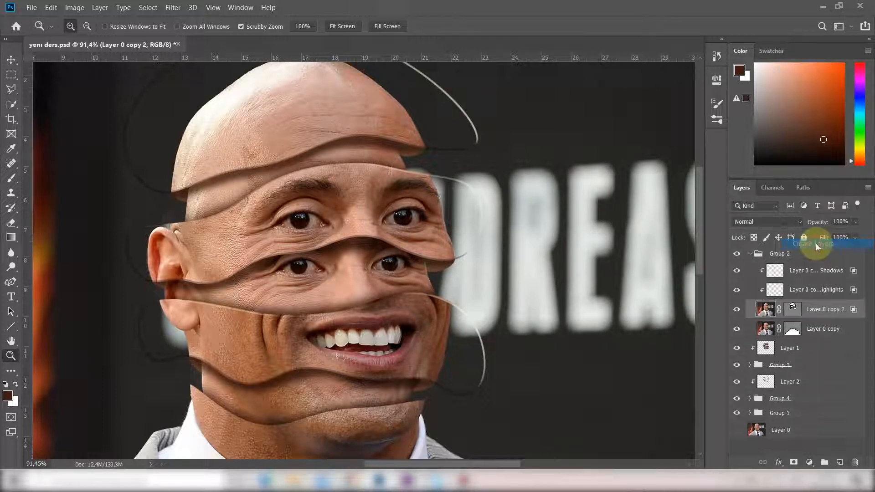
pyautogui.click(802, 292)
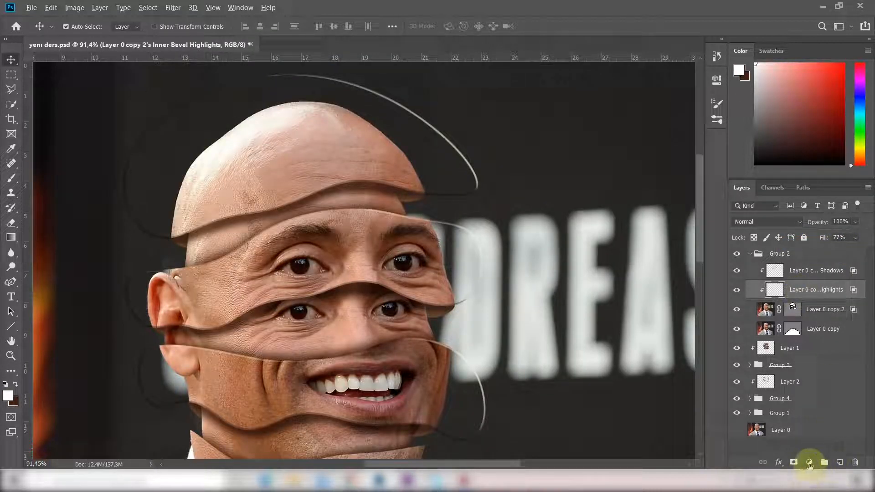
pyautogui.keyDown('alt'); pyautogui.click(795, 463); pyautogui.keyUp('alt')
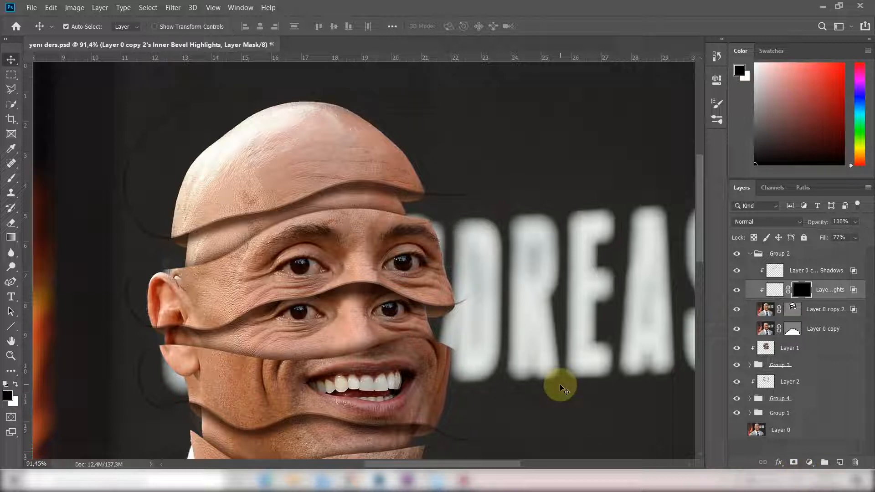
pyautogui.press('b')
# Step: Add a white mask to the Inner Bevel Shadows layer and paint black over the stray shadow line beside the top head slice
pyautogui.click(799, 272)
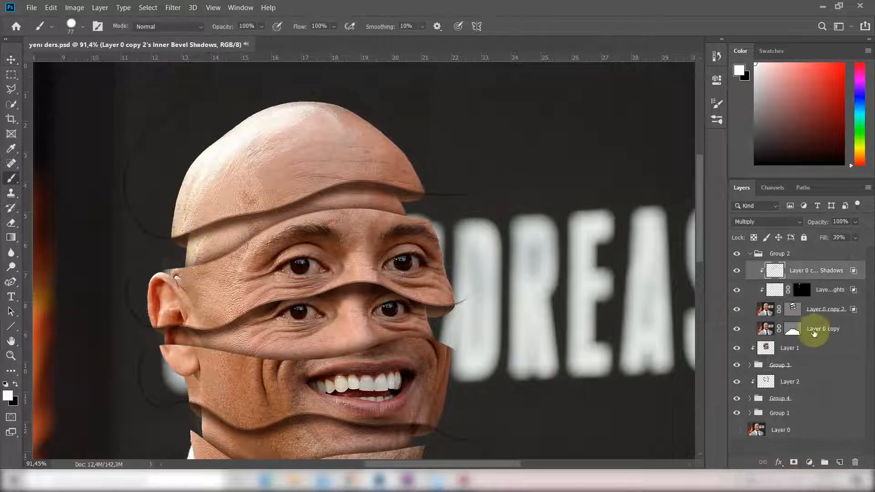
pyautogui.click(794, 463)
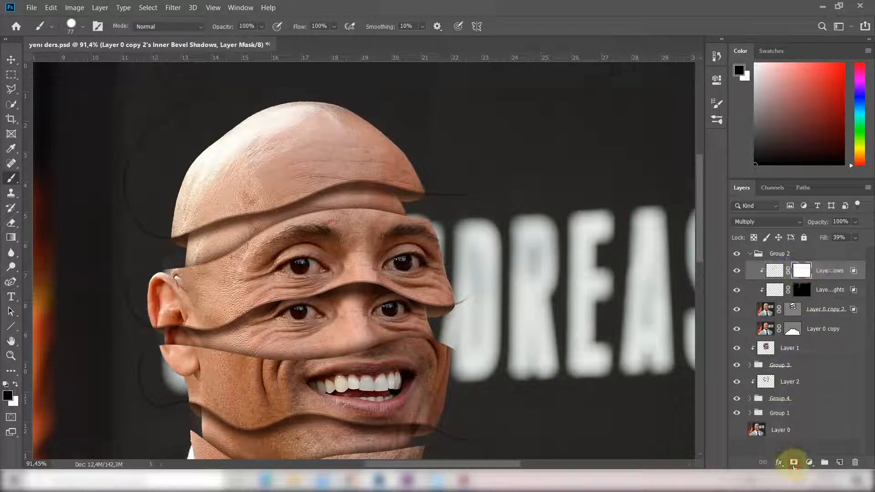
pyautogui.press('x')
pyautogui.click(476, 192)
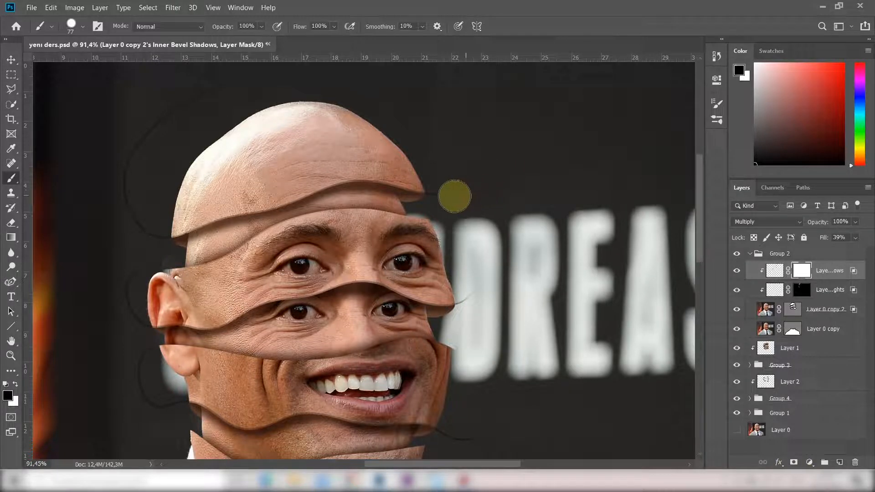
pyautogui.moveTo(454, 199)
pyautogui.mouseDown()
pyautogui.moveTo(471, 305)
pyautogui.moveTo(449, 441)
pyautogui.moveTo(430, 447)
pyautogui.moveTo(172, 402)
pyautogui.moveTo(136, 331)
pyautogui.moveTo(145, 128)
pyautogui.moveTo(468, 222)
pyautogui.mouseUp()
# Step: Set the brush to 25 px, mask out the remaining stray bevel shadows along the head's outer edges, and collapse Group 2
pyautogui.hotkey('ctrl', 'space')
pyautogui.moveTo(171, 238); pyautogui.dragTo(239, 230)
pyautogui.rightClick(166, 234)
pyautogui.write('25')
pyautogui.press('Return')
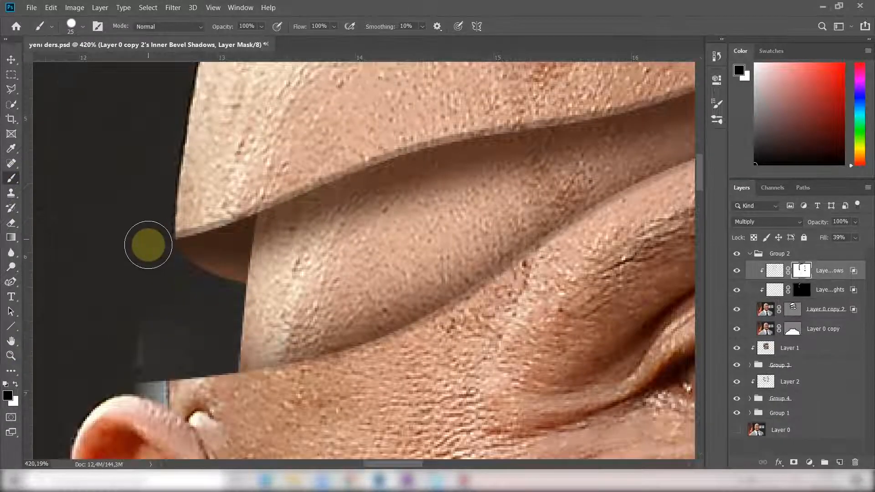
pyautogui.scroll(-10, 147, 246)
pyautogui.scroll(-3, 156, 378)
pyautogui.scroll(8, 231, 296)
pyautogui.hscroll(5, 544, 225)
pyautogui.scroll(8, 469, 264)
pyautogui.scroll(10, 482, 288)
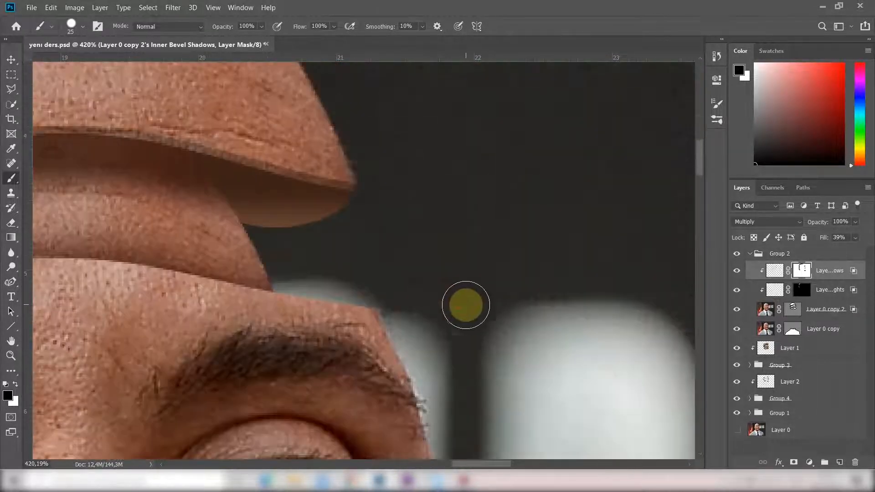
pyautogui.hotkey('ctrl', '0')
pyautogui.click(751, 254)
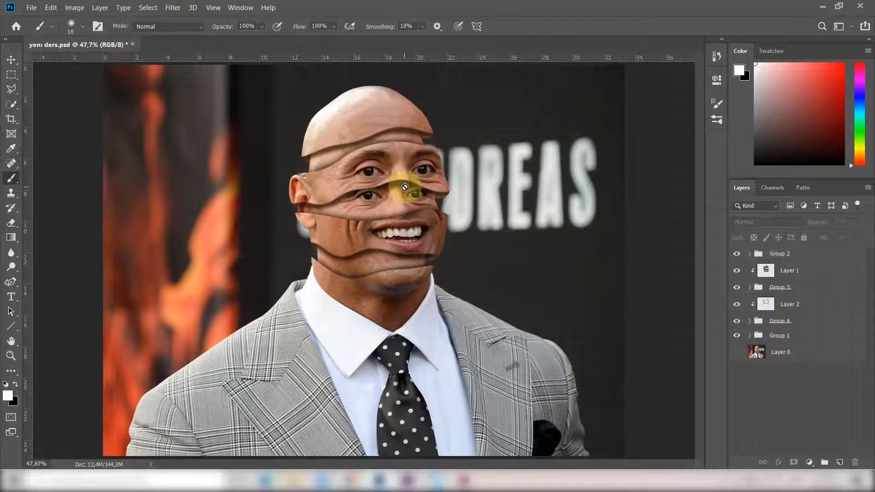
# Step: Patch the faint smudge above the ear on Layer 0 copy 3 in Group 1, using the clean dark background beside it
pyautogui.click(10, 61)
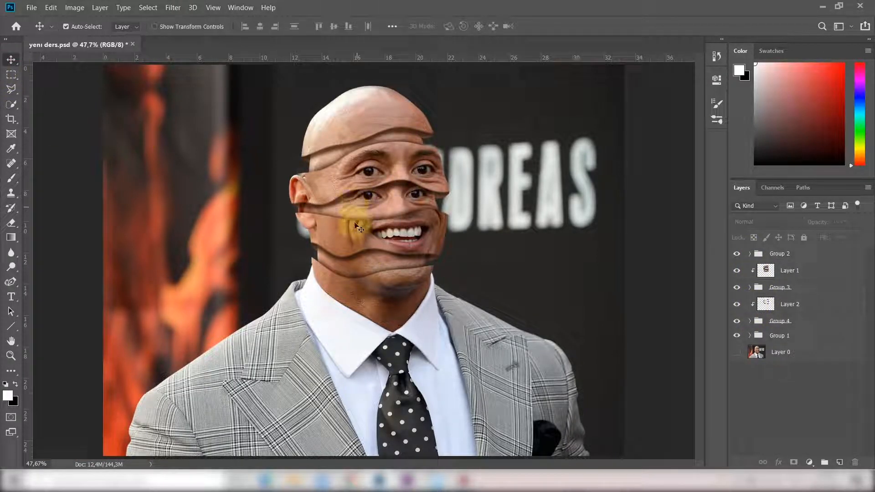
pyautogui.click(10, 355)
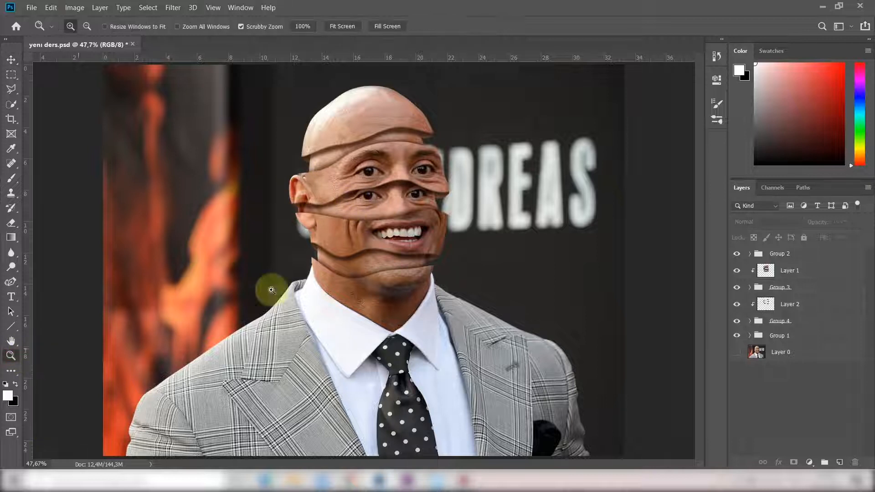
pyautogui.moveTo(303, 169); pyautogui.dragTo(375, 254)
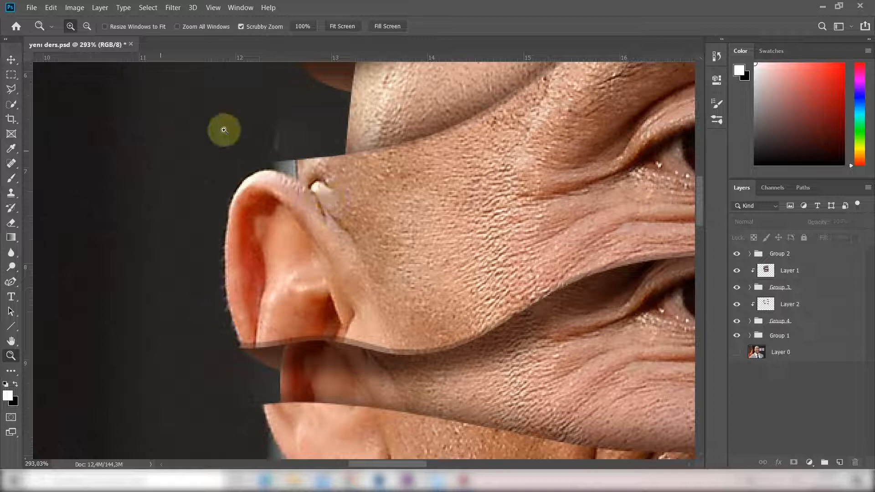
pyautogui.click(750, 335)
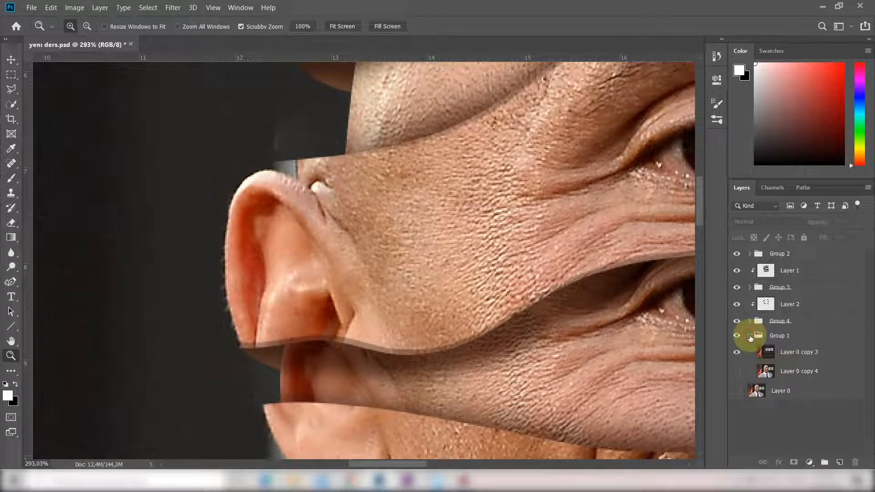
pyautogui.click(769, 357)
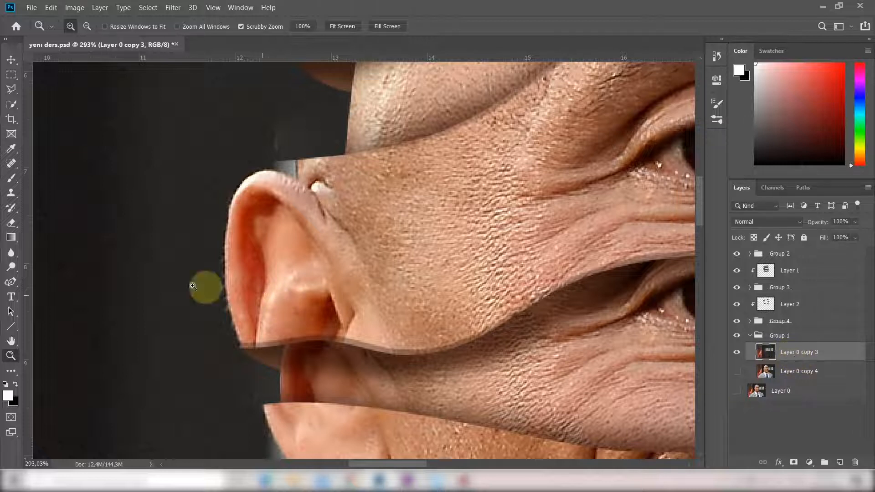
pyautogui.click(14, 165)
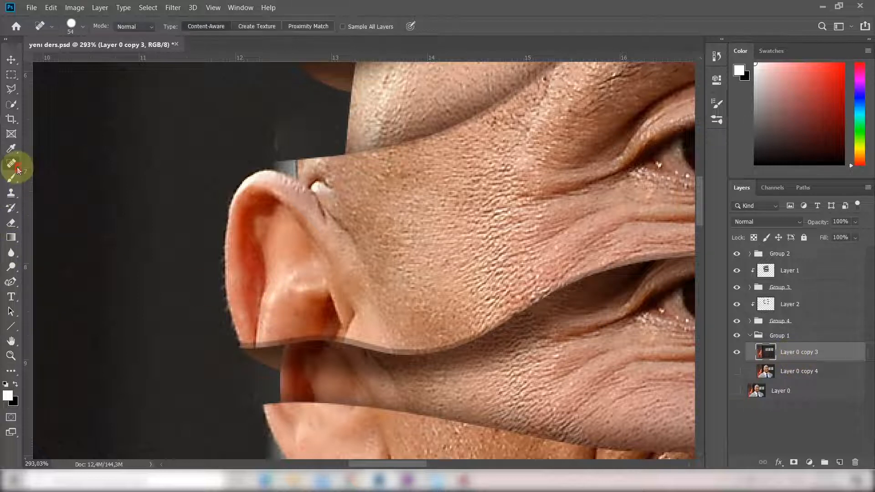
pyautogui.rightClick(17, 170)
pyautogui.click(42, 182)
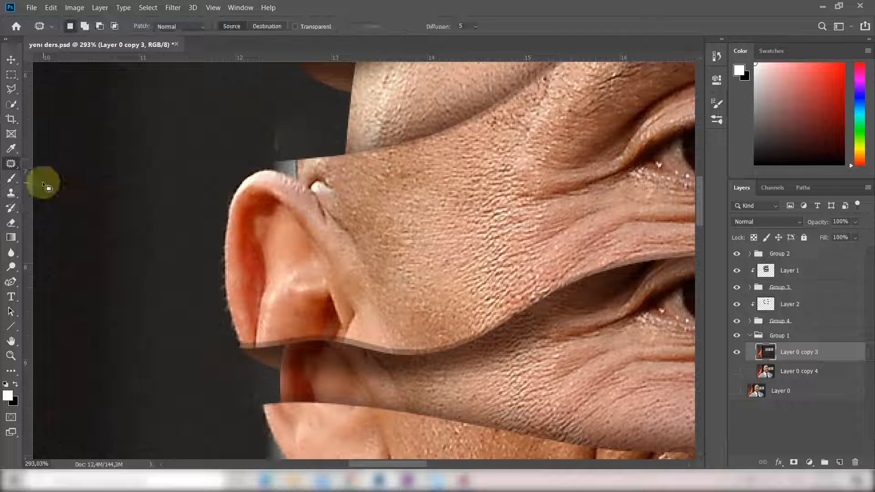
pyautogui.moveTo(303, 102)
pyautogui.mouseDown()
pyautogui.moveTo(271, 107)
pyautogui.moveTo(255, 139)
pyautogui.mouseUp()
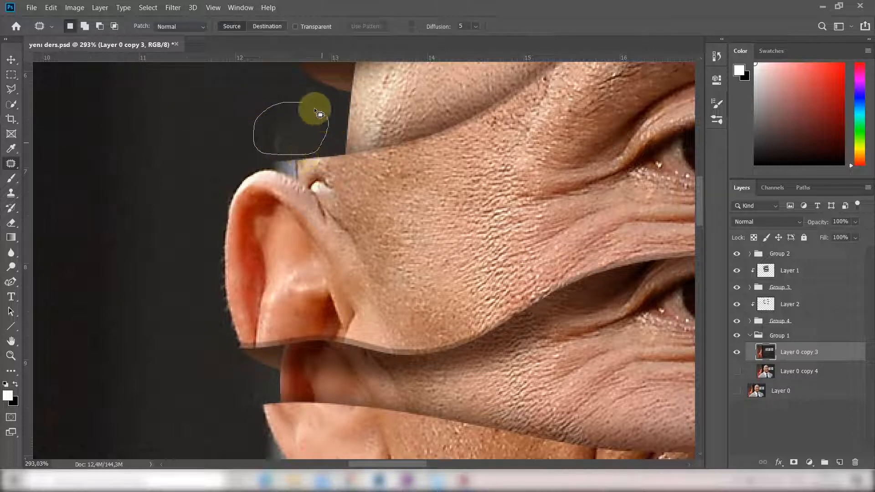
pyautogui.moveTo(310, 119); pyautogui.dragTo(204, 110)
pyautogui.click(203, 160)
# Step: Outline the light background remnant above the ear on Layer 0 copy 2 with the Polygonal Lasso and remove it
pyautogui.keyDown('ctrl'); pyautogui.click(667, 309); pyautogui.keyUp('ctrl')
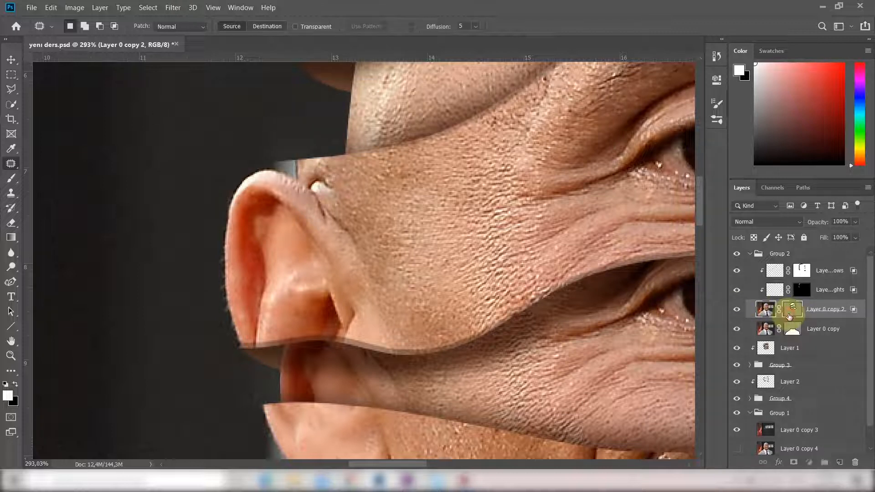
pyautogui.click(11, 90)
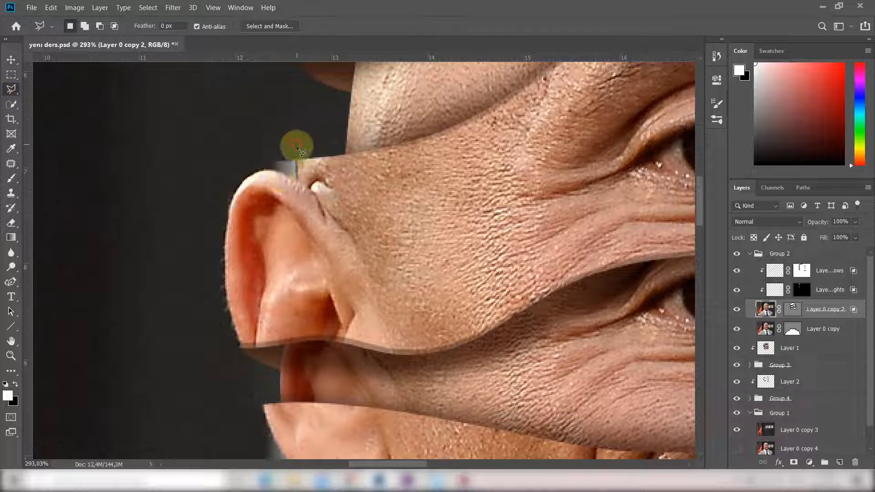
pyautogui.click(297, 179)
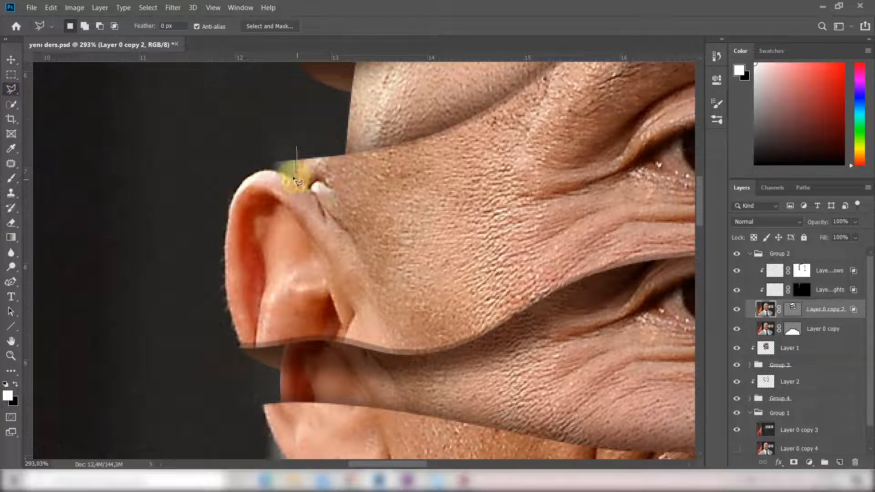
pyautogui.click(281, 172)
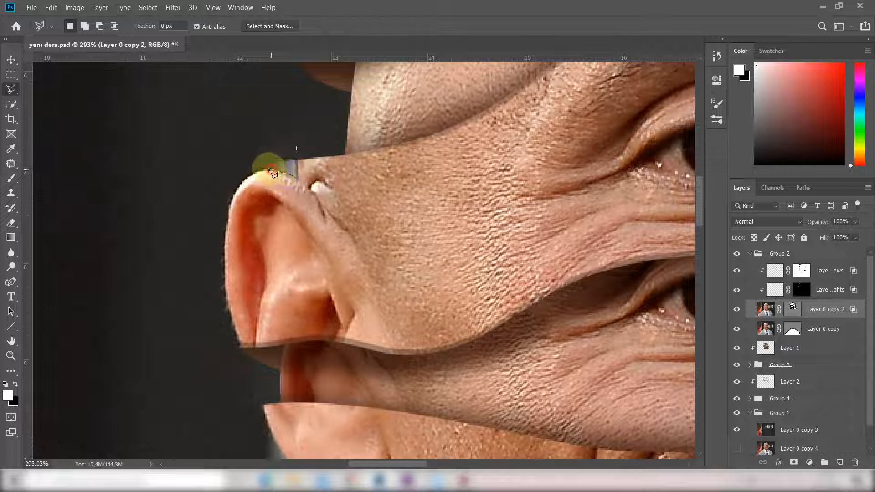
pyautogui.click(246, 150)
pyautogui.click(282, 138)
pyautogui.click(297, 146)
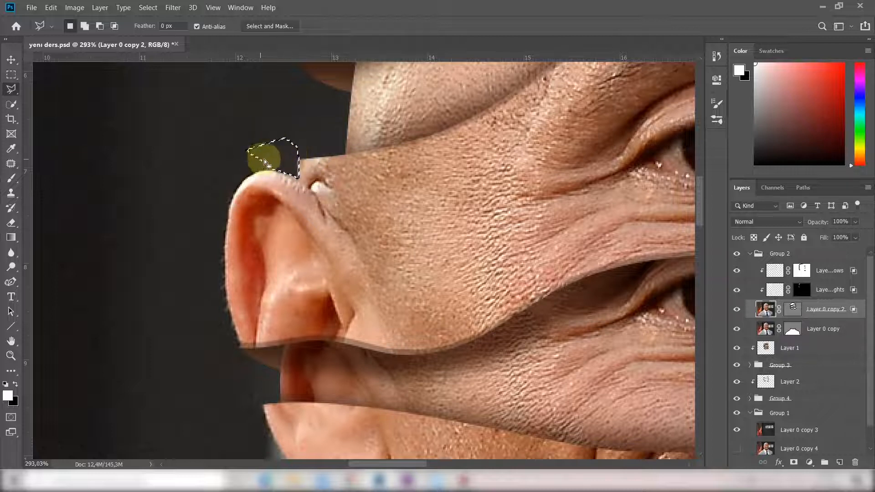
# Step: Hide Group 2, Layer 1, Group 3, Layer 2 and Group 4 so only the background in Group 1 shows
pyautogui.scroll(-15, 319, 295)
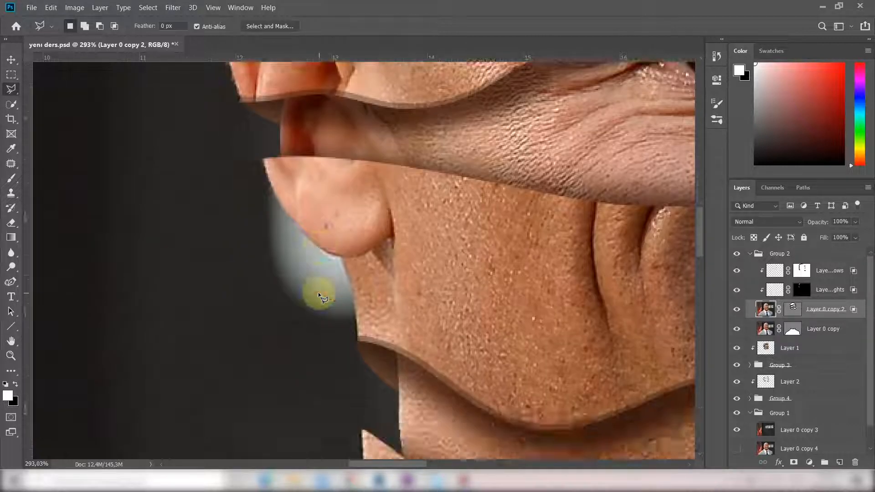
pyautogui.press('z')
pyautogui.moveTo(570, 235); pyautogui.dragTo(616, 279)
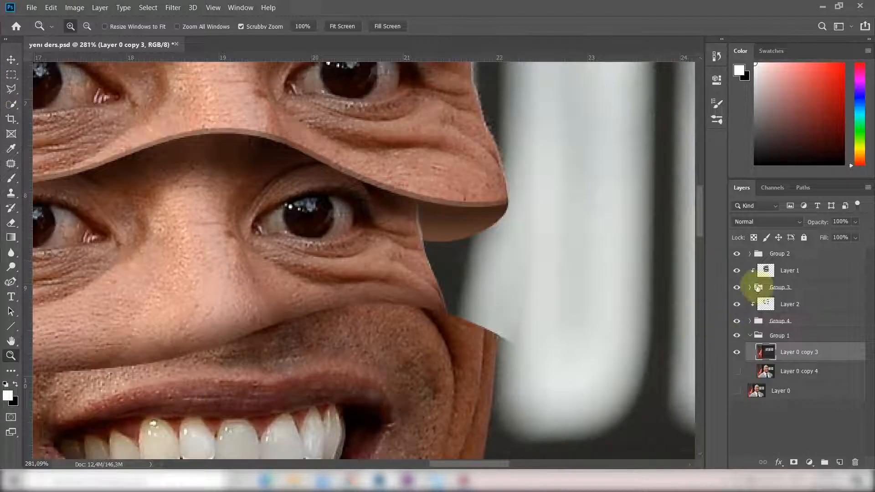
pyautogui.moveTo(737, 254); pyautogui.dragTo(738, 327)
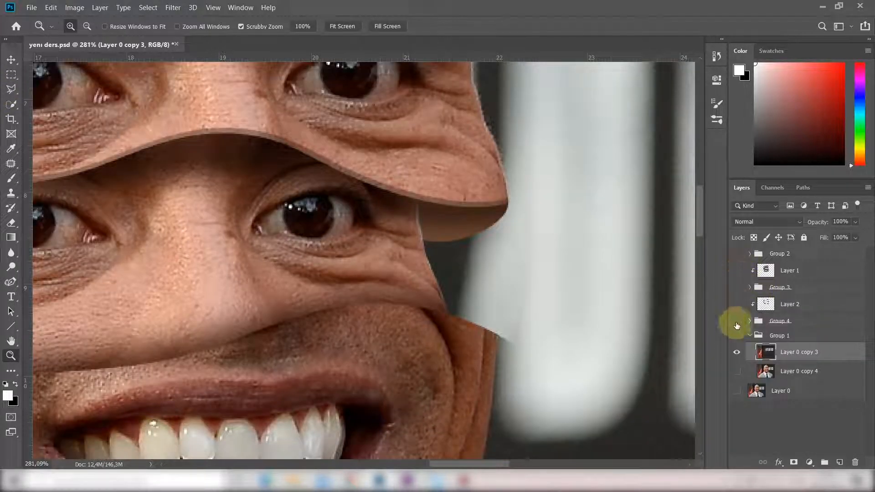
pyautogui.click(737, 321)
pyautogui.click(736, 335)
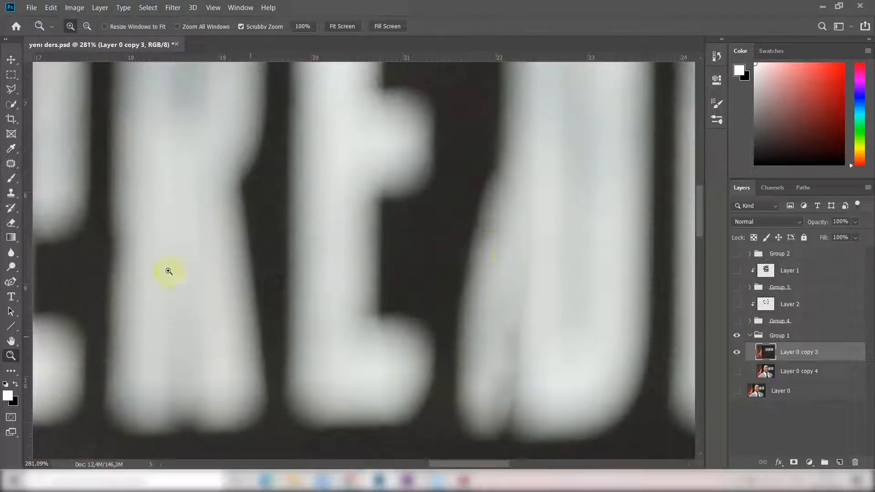
# Step: Clone dark background over the smear between the letters E and D with a 50 px Clone Stamp, and show the hidden layers again
pyautogui.scroll(-3, 168, 332)
pyautogui.rightClick(11, 193)
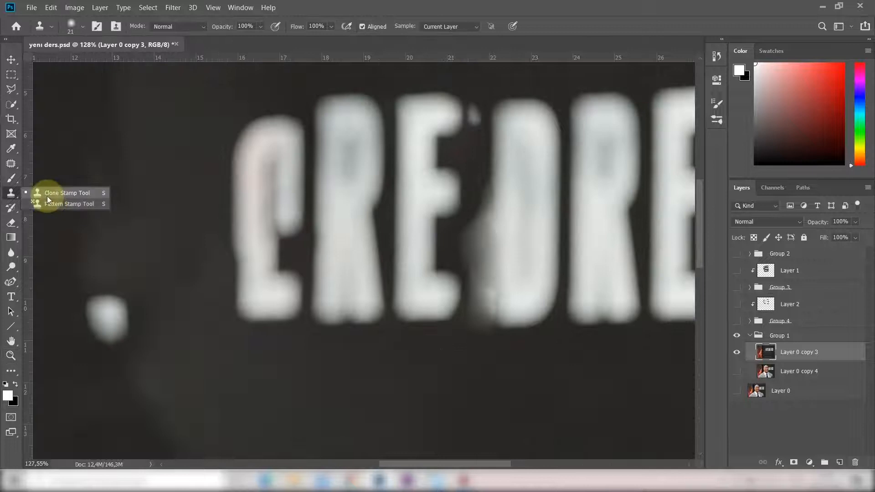
pyautogui.click(48, 196)
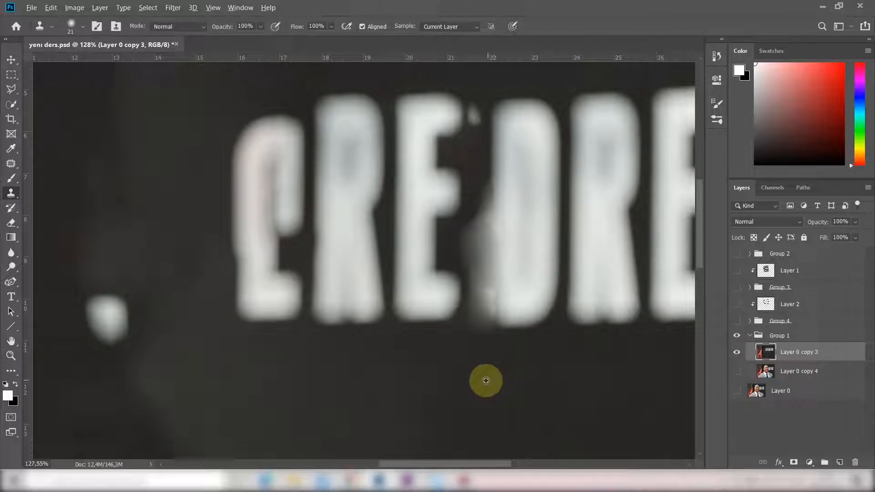
pyautogui.rightClick(485, 325)
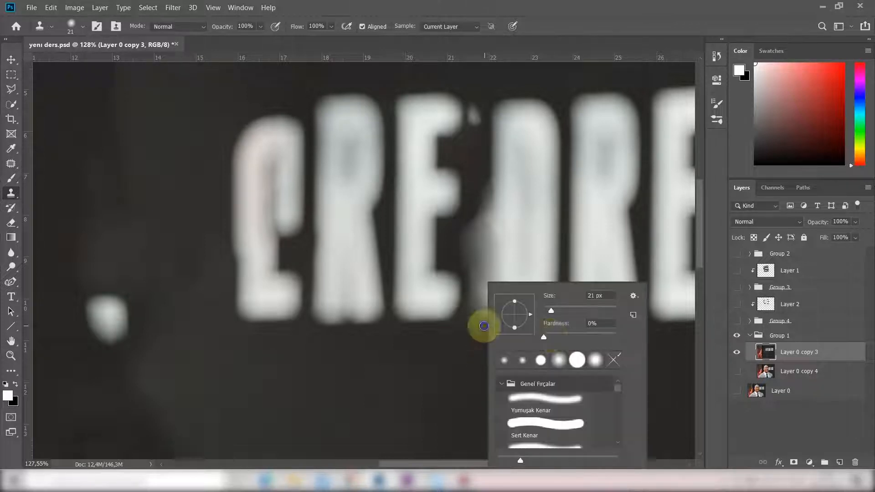
pyautogui.click(562, 310)
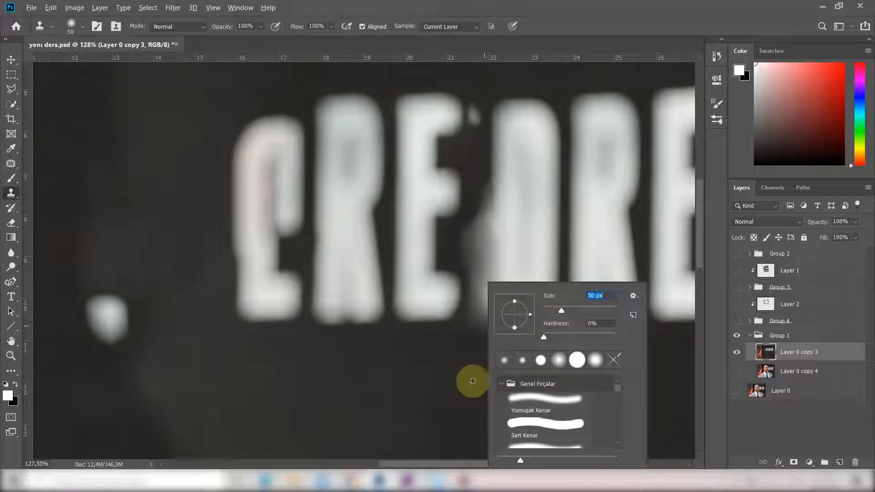
pyautogui.press('Return')
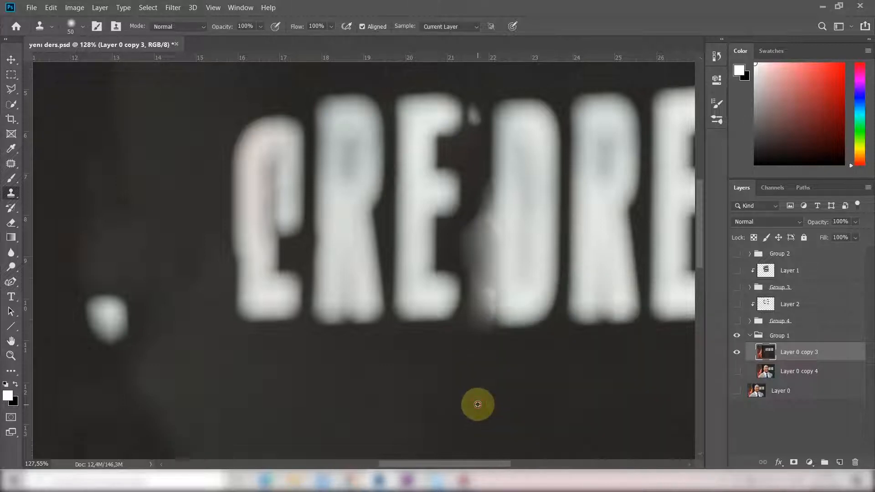
pyautogui.moveTo(484, 335)
pyautogui.mouseDown()
pyautogui.moveTo(485, 267)
pyautogui.moveTo(476, 341)
pyautogui.moveTo(483, 207)
pyautogui.moveTo(479, 260)
pyautogui.moveTo(464, 236)
pyautogui.moveTo(481, 211)
pyautogui.moveTo(472, 69)
pyautogui.moveTo(475, 145)
pyautogui.moveTo(478, 115)
pyautogui.mouseUp()
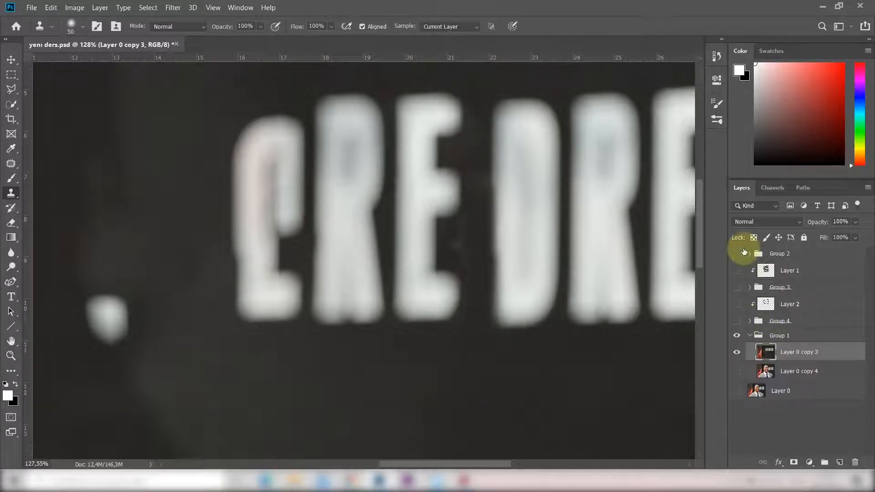
pyautogui.moveTo(737, 254); pyautogui.dragTo(737, 321)
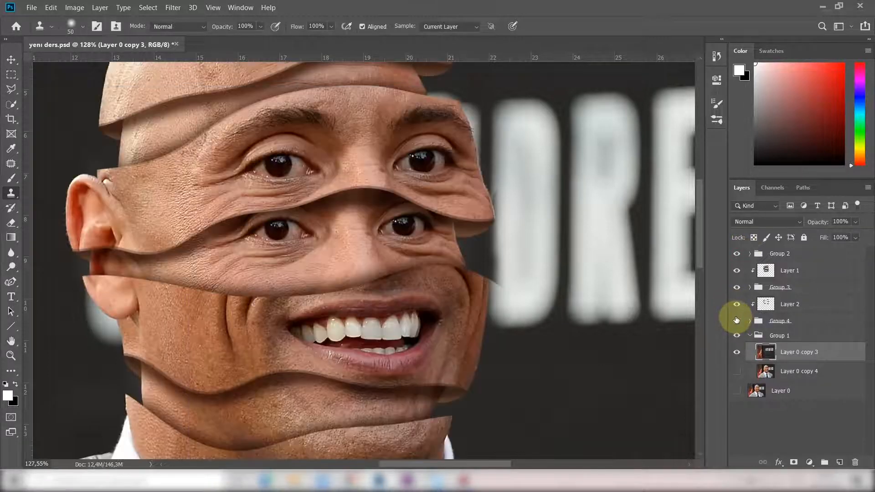
# Step: Outline the stray background beside the mouth slice's outer cheek on Layer 0 copy 2, remove it and deselect
pyautogui.click(750, 254)
pyautogui.click(765, 310)
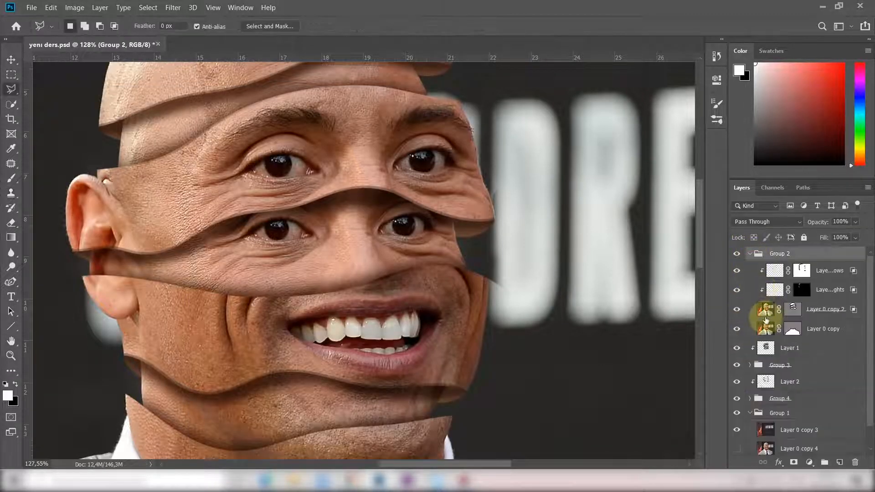
pyautogui.press('l')
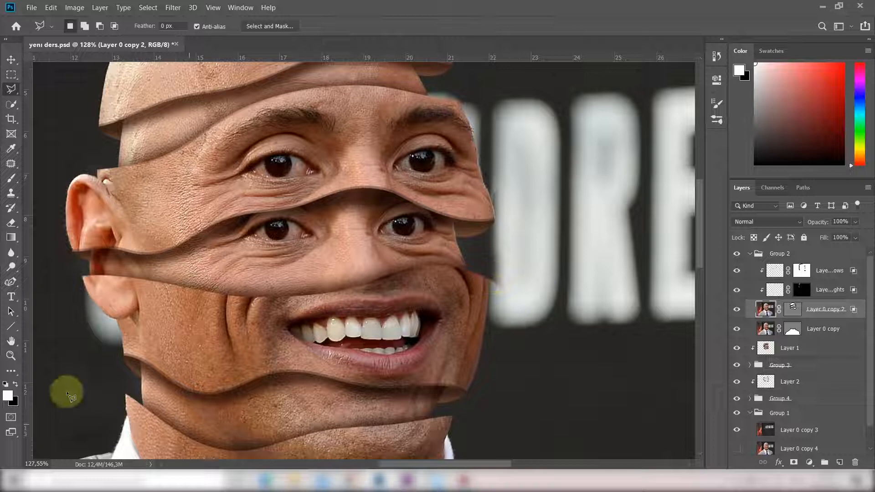
pyautogui.click(11, 356)
pyautogui.moveTo(569, 336); pyautogui.dragTo(578, 338)
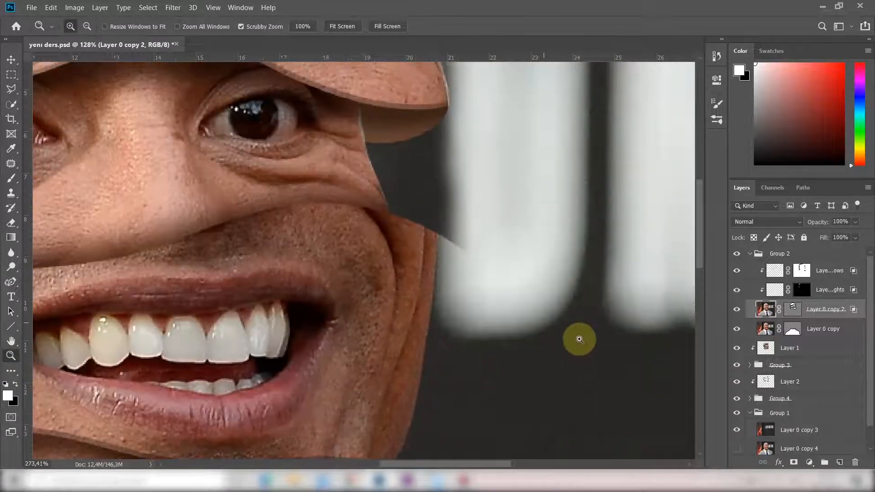
pyautogui.scroll(-3, 469, 348)
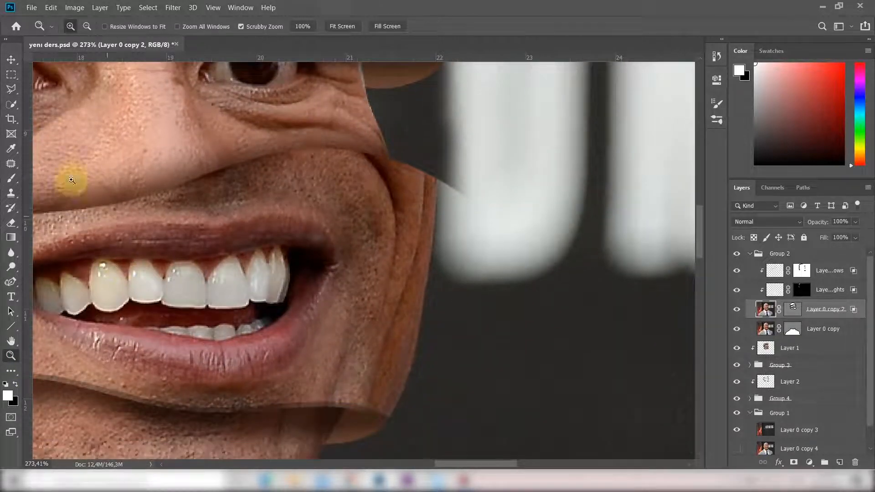
pyautogui.click(11, 89)
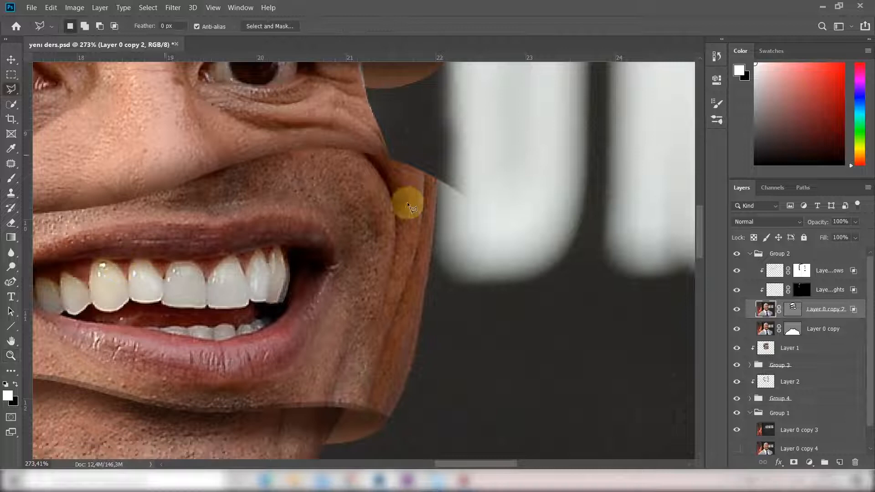
pyautogui.click(439, 159)
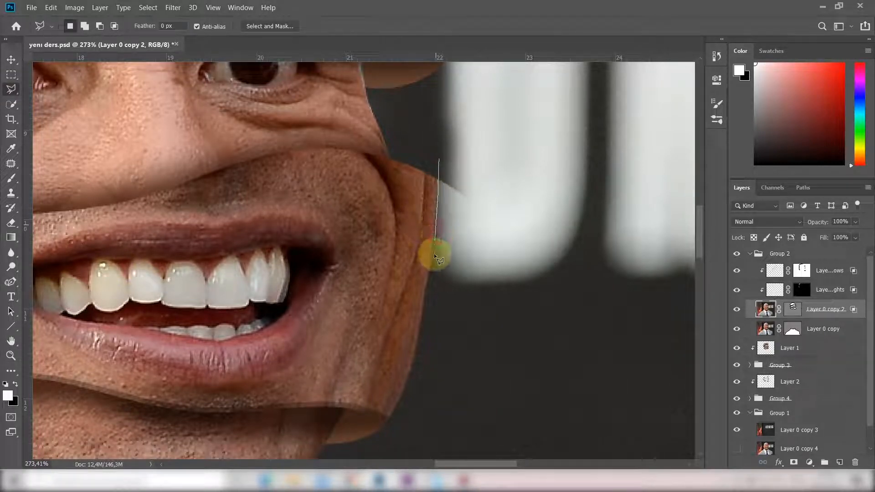
pyautogui.click(617, 234)
pyautogui.click(482, 147)
pyautogui.click(438, 159)
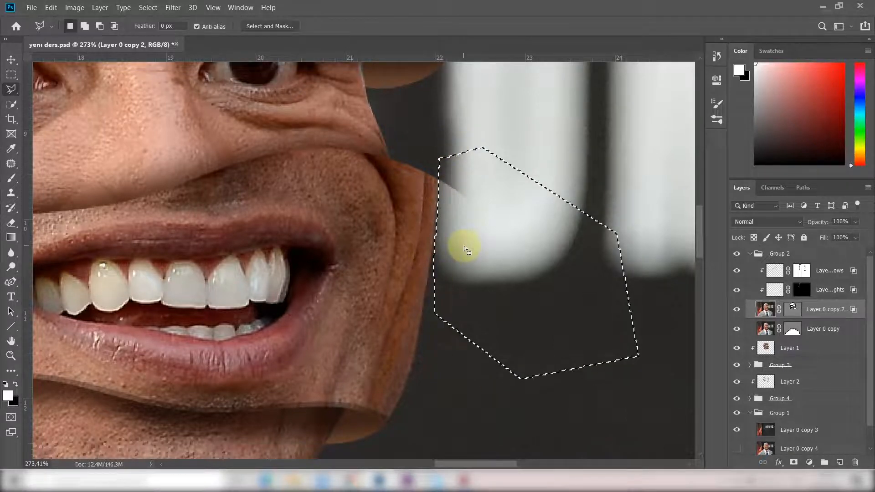
pyautogui.hotkey('ctrl', 'd')
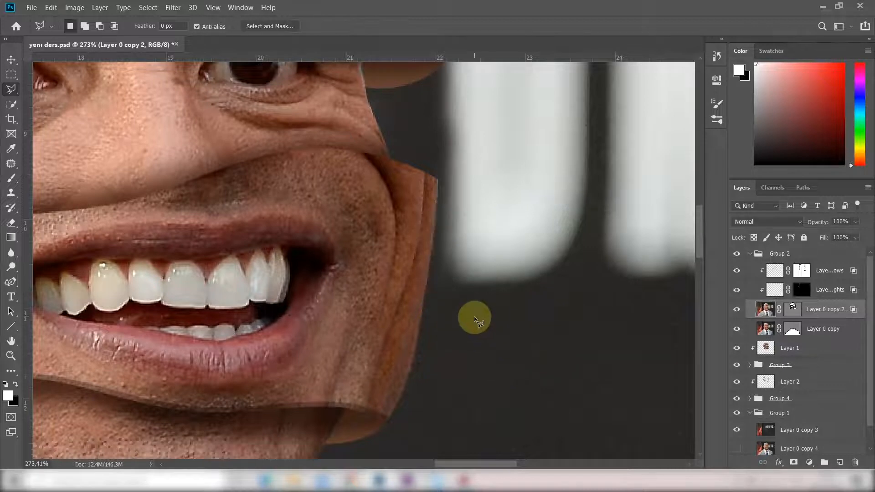
# Step: Outline the stray background beside the upper eye slice's outer edge on Layer 0 copy 2 with the Polygonal Lasso, remove it and deselect
pyautogui.scroll(6, 474, 314)
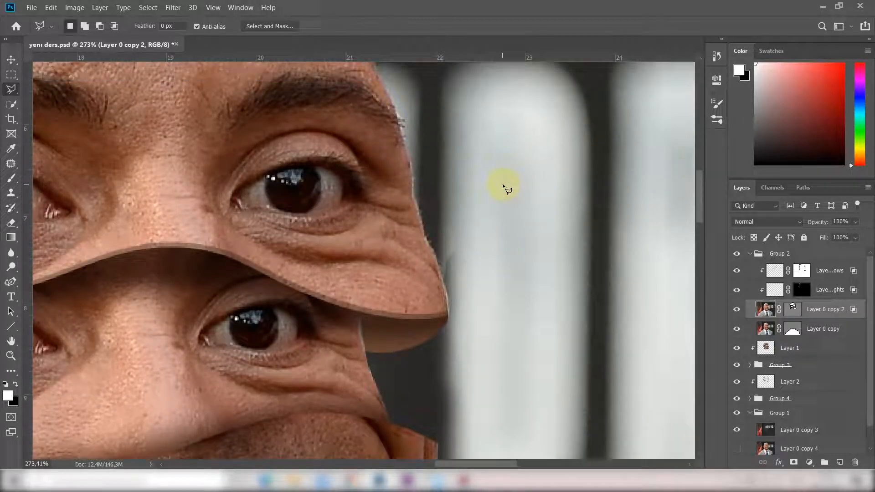
pyautogui.click(561, 203)
pyautogui.click(539, 322)
pyautogui.click(508, 325)
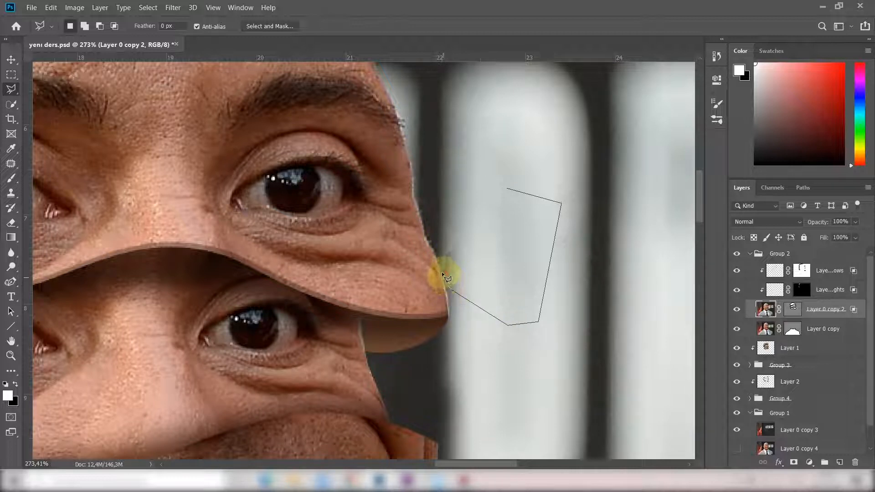
pyautogui.click(452, 174)
pyautogui.click(491, 171)
pyautogui.click(507, 189)
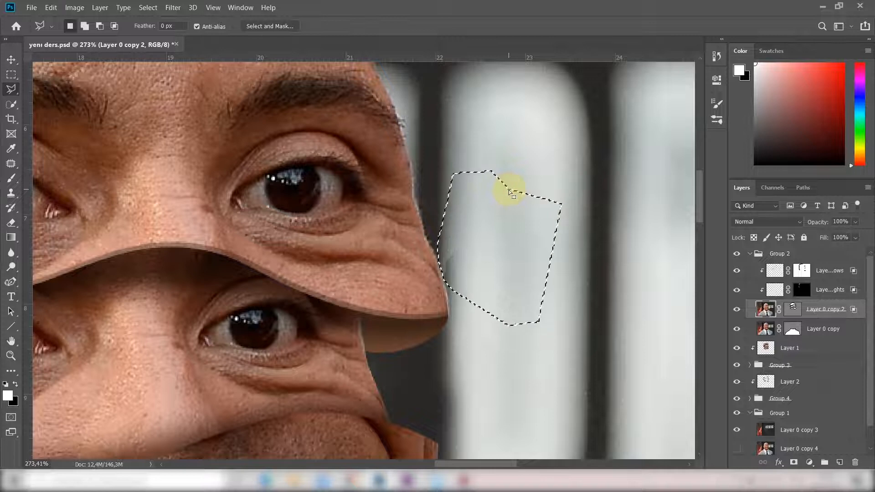
pyautogui.hotkey('ctrl', 'd')
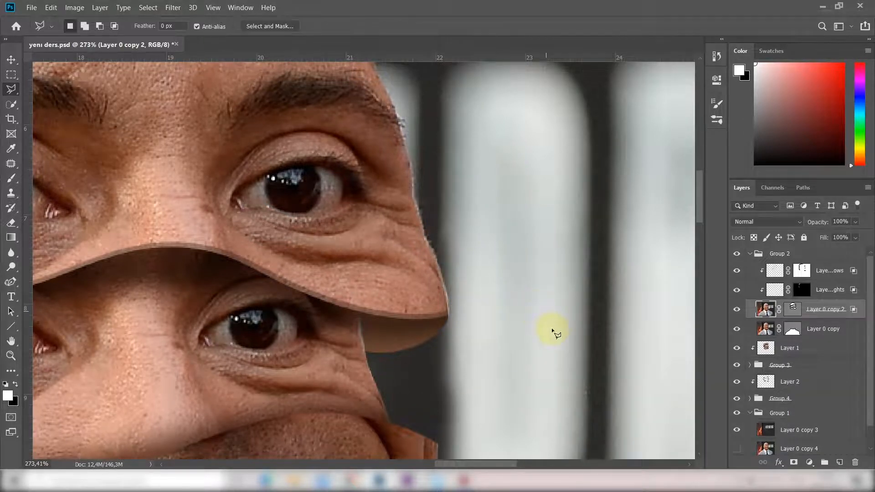
# Step: Outline and remove the remnant between the mouth slice's outer cheek and the letter D on Layer 0 copy 2, and show the whole image
pyautogui.scroll(-5, 554, 333)
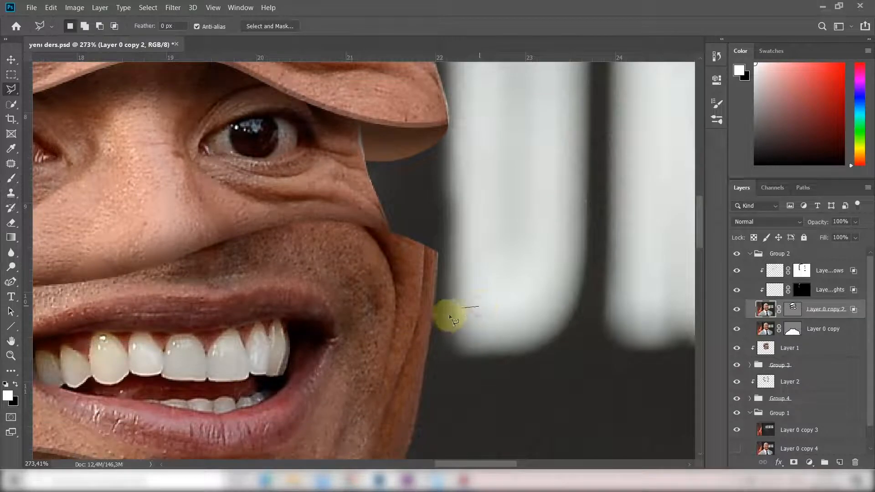
pyautogui.click(444, 319)
pyautogui.click(438, 368)
pyautogui.click(485, 398)
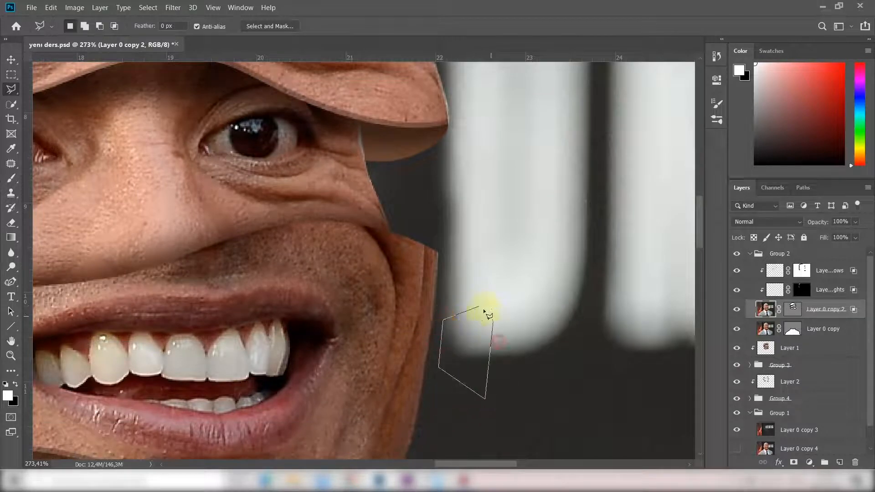
pyautogui.click(477, 310)
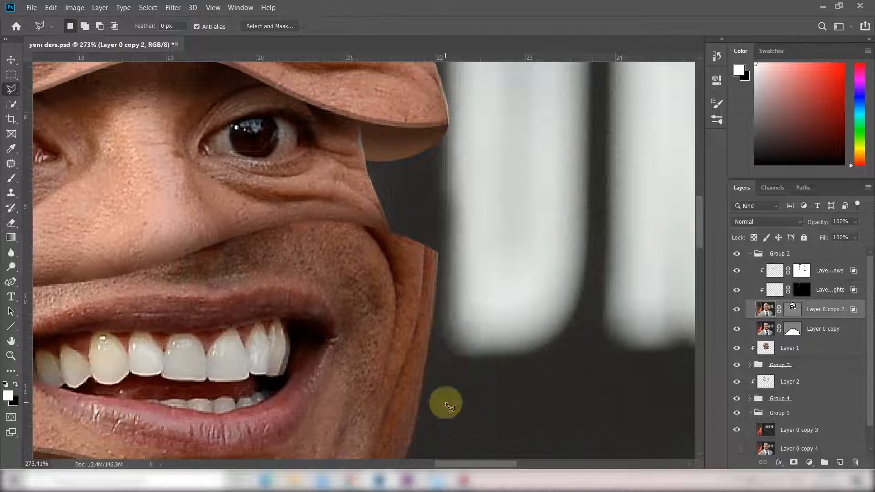
pyautogui.scroll(1, 490, 340)
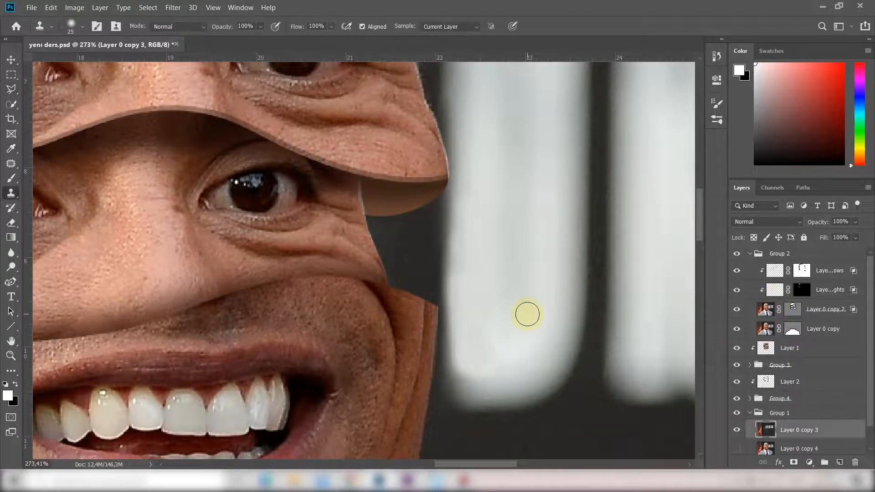
pyautogui.hotkey('ctrl', '0')
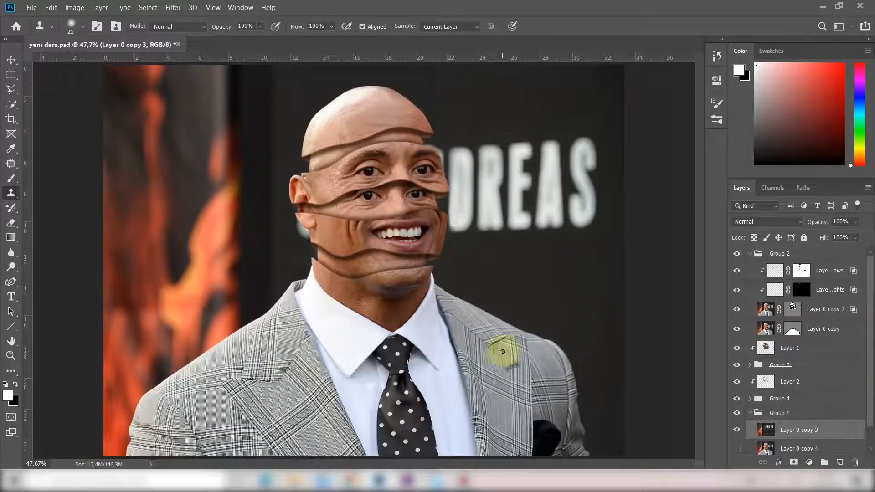